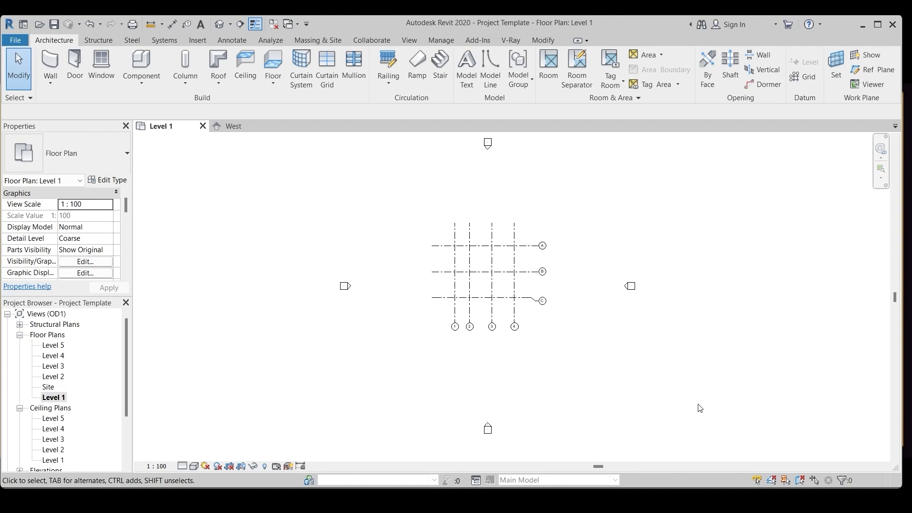
- Start a structural column and load the M_Concrete-Rectangular-Column family from the Structural Columns Concrete library folder
{"action": "scroll", "coordinate": [449, 221], "scroll_direction": "up", "scroll_amount": 2}
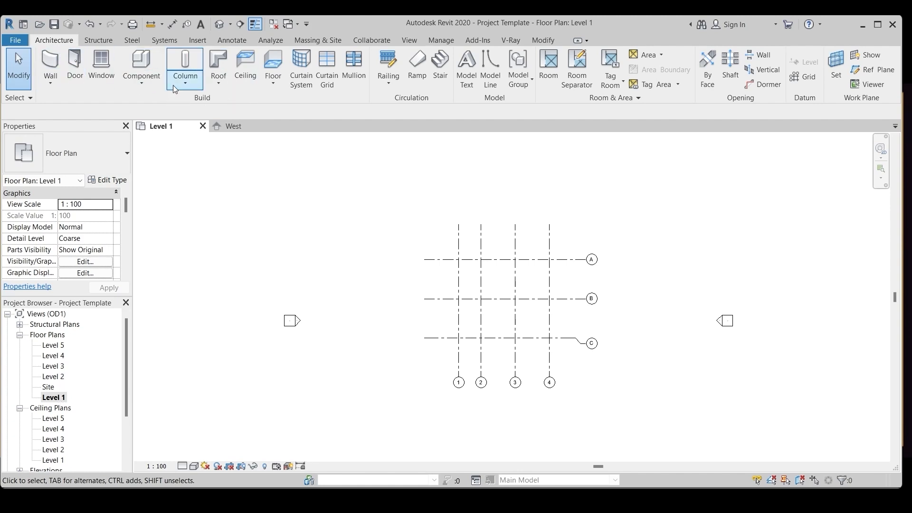
{"action": "left_click", "coordinate": [185, 83]}
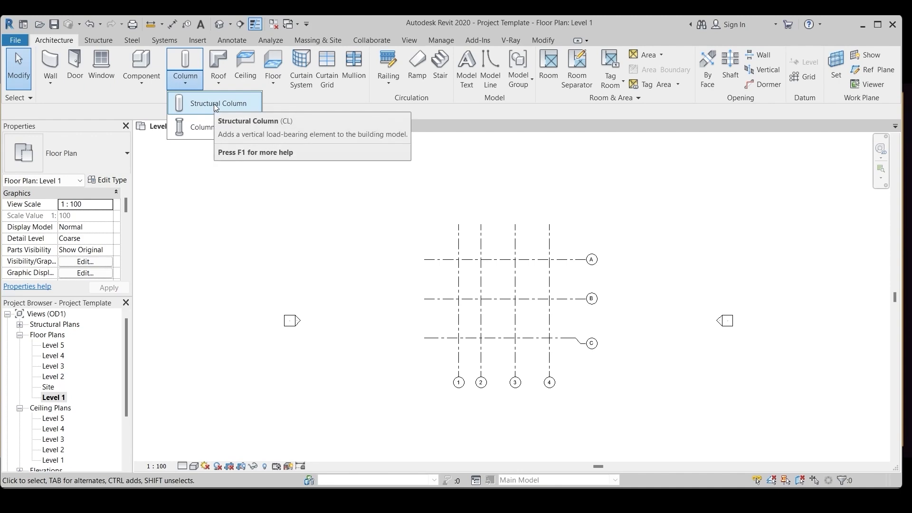
{"action": "left_click", "coordinate": [200, 106]}
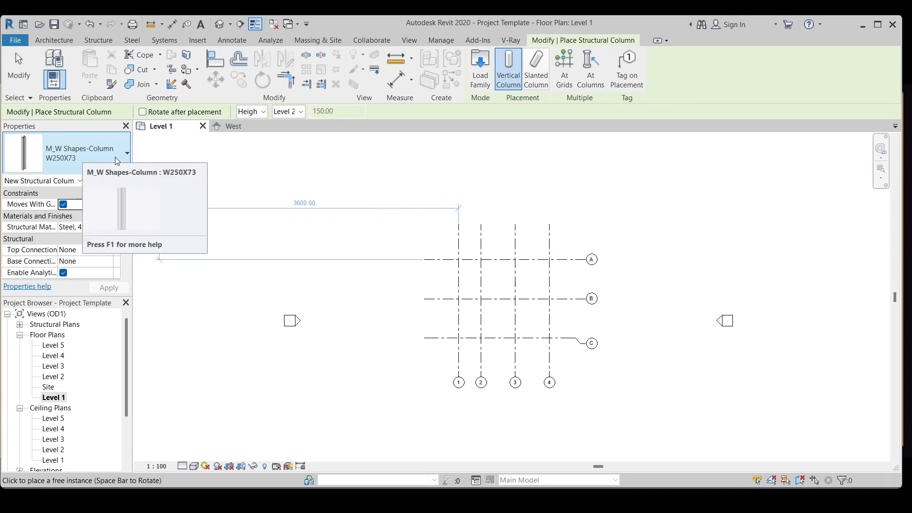
{"action": "left_click", "coordinate": [127, 153]}
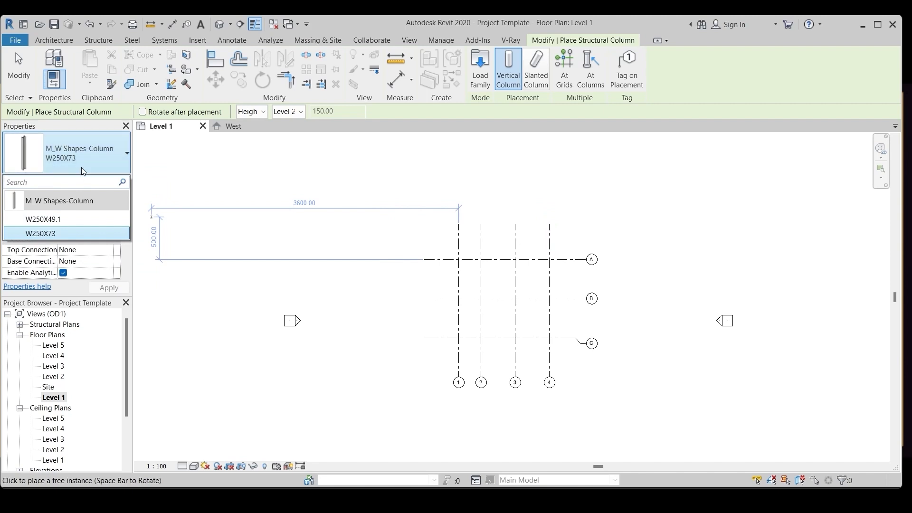
{"action": "left_click", "coordinate": [69, 158]}
{"action": "left_click", "coordinate": [480, 69]}
{"action": "double_click", "coordinate": [332, 176]}
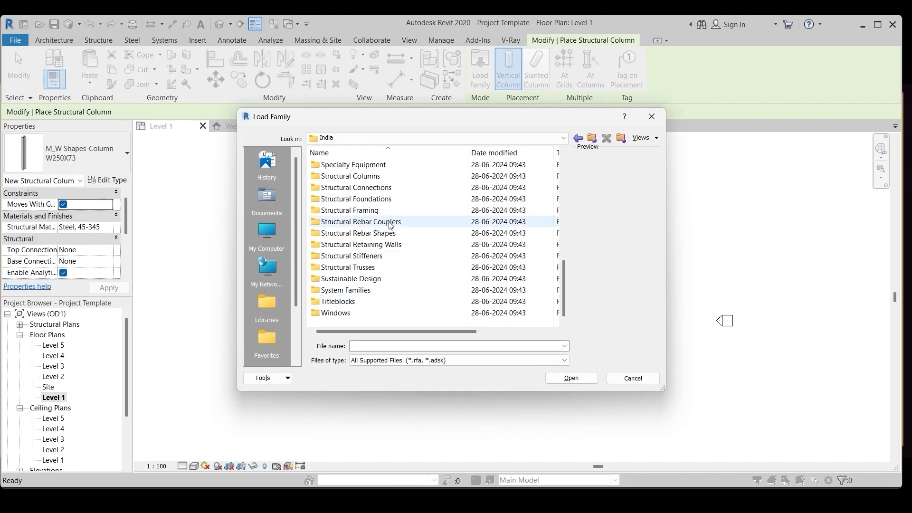
{"action": "double_click", "coordinate": [371, 177]}
{"action": "double_click", "coordinate": [337, 164]}
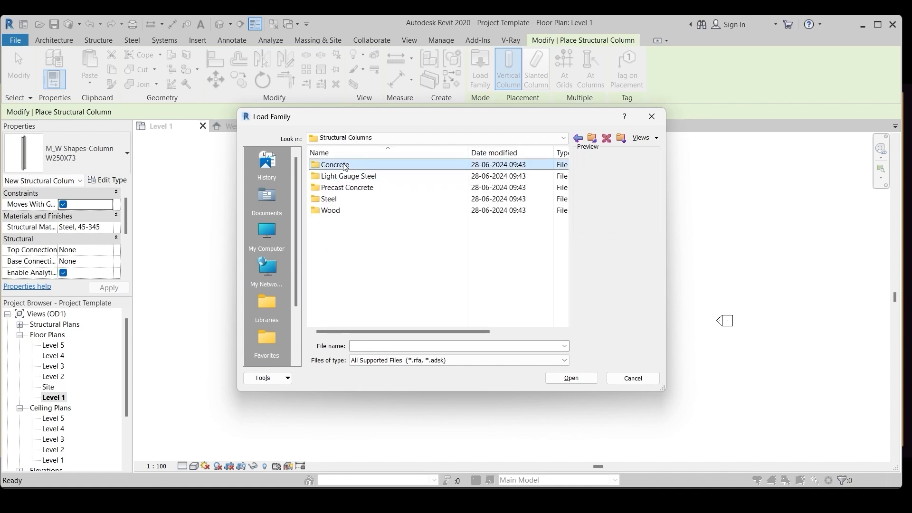
{"action": "left_click", "coordinate": [375, 176]}
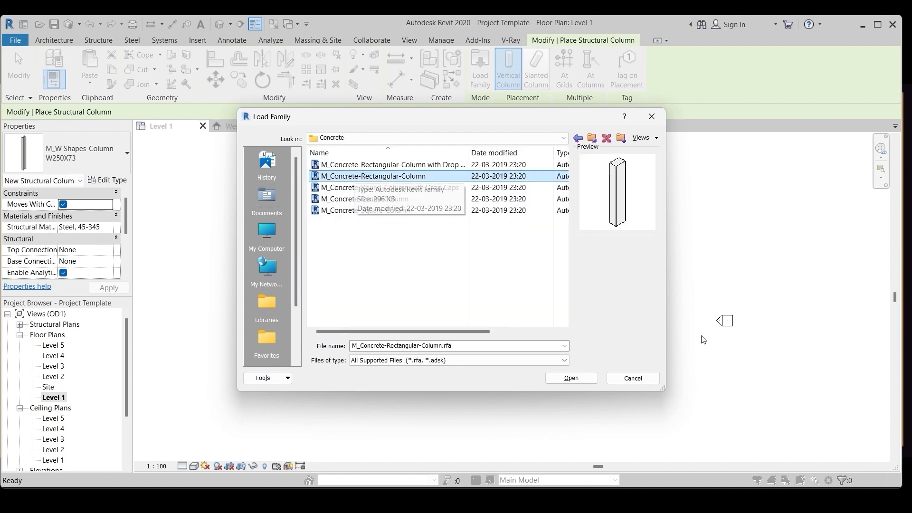
{"action": "left_click", "coordinate": [573, 379]}
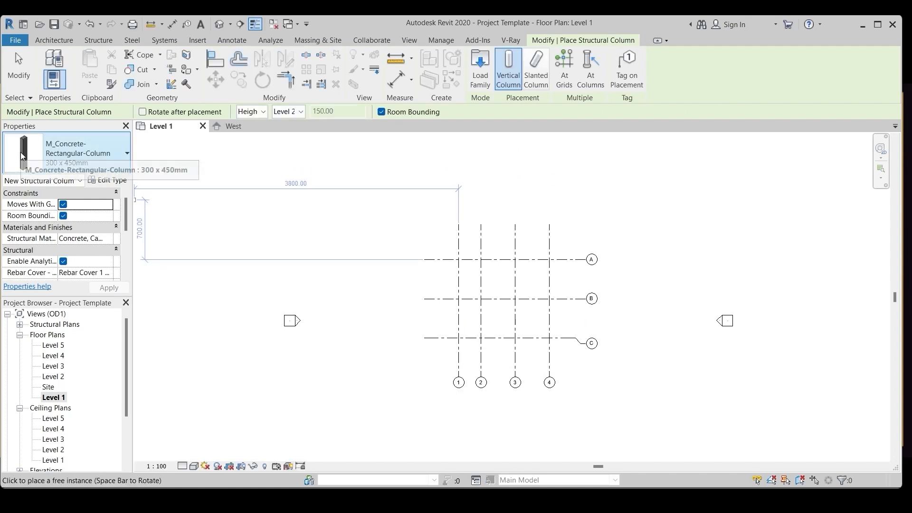
- Duplicate the 300 x 450mm rectangular concrete column type under the name 24x45 cm2
{"action": "left_click", "coordinate": [109, 183]}
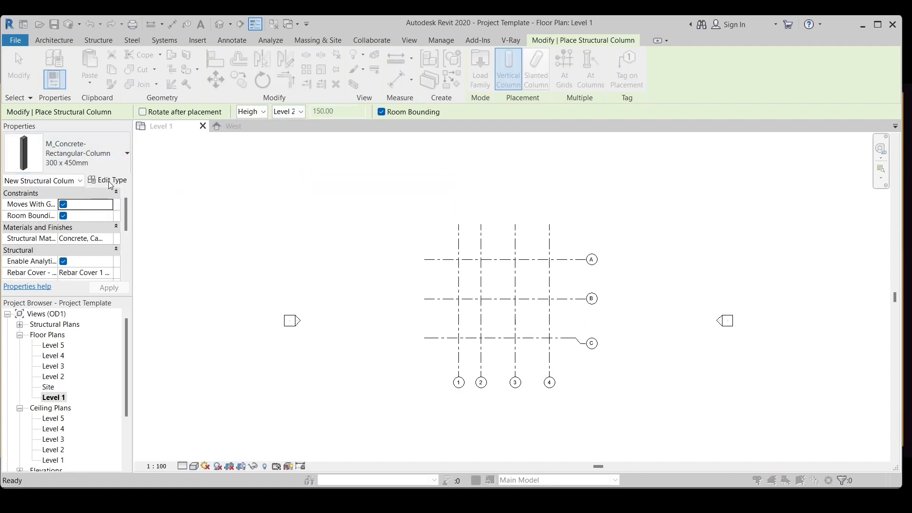
{"action": "left_click", "coordinate": [534, 124]}
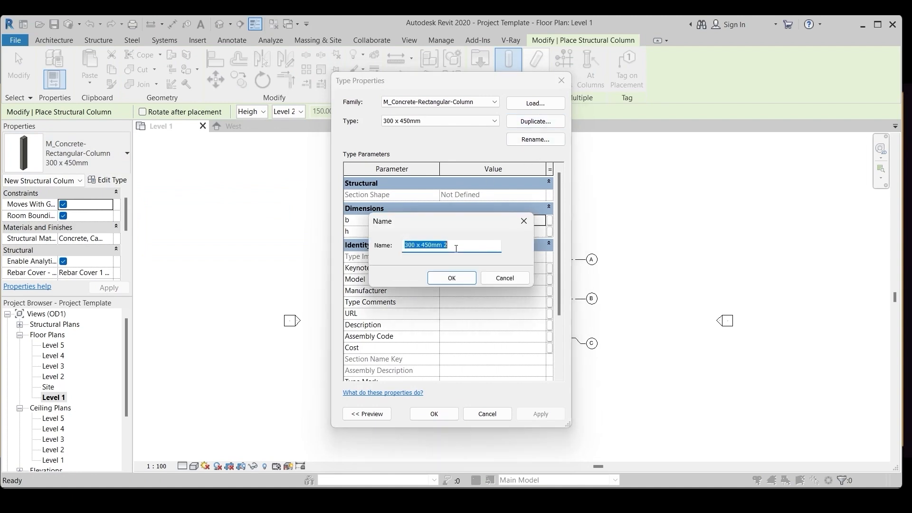
{"action": "left_click_drag", "start_coordinate": [452, 246], "coordinate": [394, 250]}
{"action": "type", "text": "24x45 cm2"}
{"action": "left_click", "coordinate": [452, 279]}
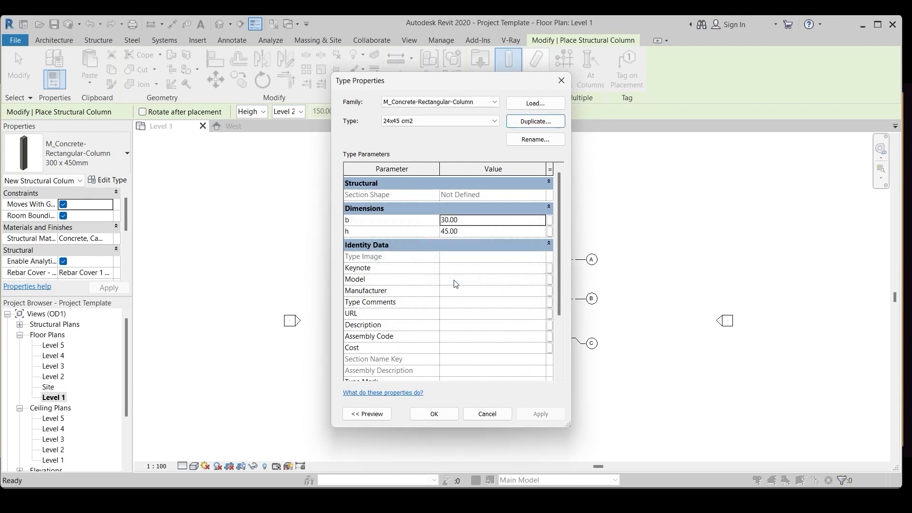
- Set dimension b of the 24x45 cm2 column type to 24 and accept the type properties
{"action": "double_click", "coordinate": [449, 219]}
{"action": "type", "text": "24"}
{"action": "double_click", "coordinate": [479, 232]}
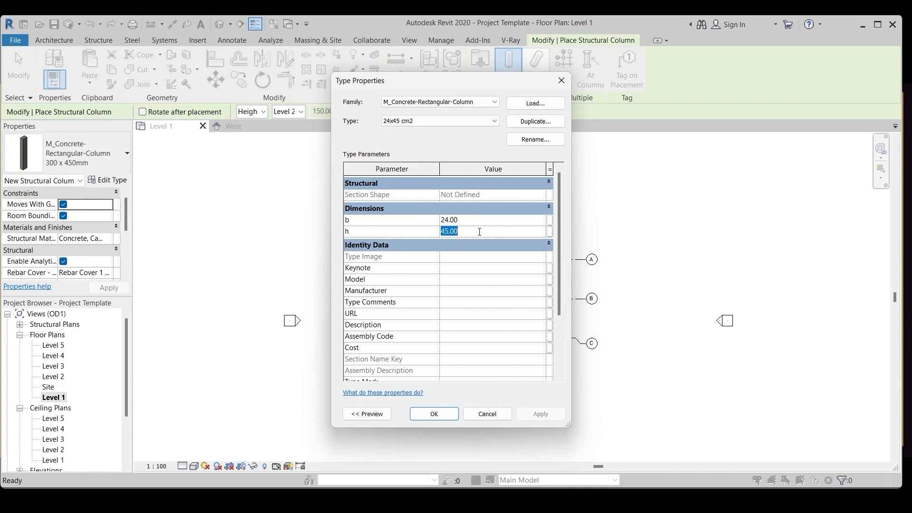
{"action": "left_click", "coordinate": [434, 414]}
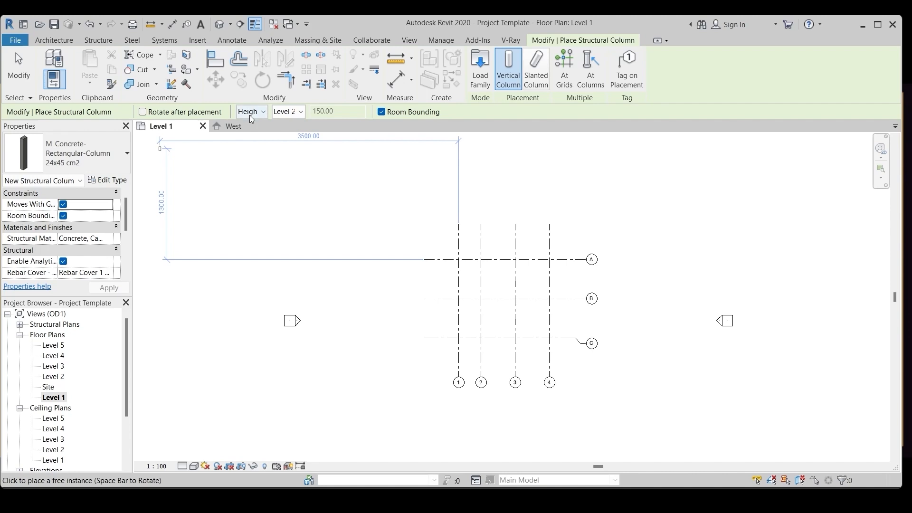
- Place 24x45 cm2 columns at all grid intersections on Level 1, using Depth, Unconnected, 150
{"action": "left_click", "coordinate": [261, 112]}
{"action": "left_click", "coordinate": [256, 124]}
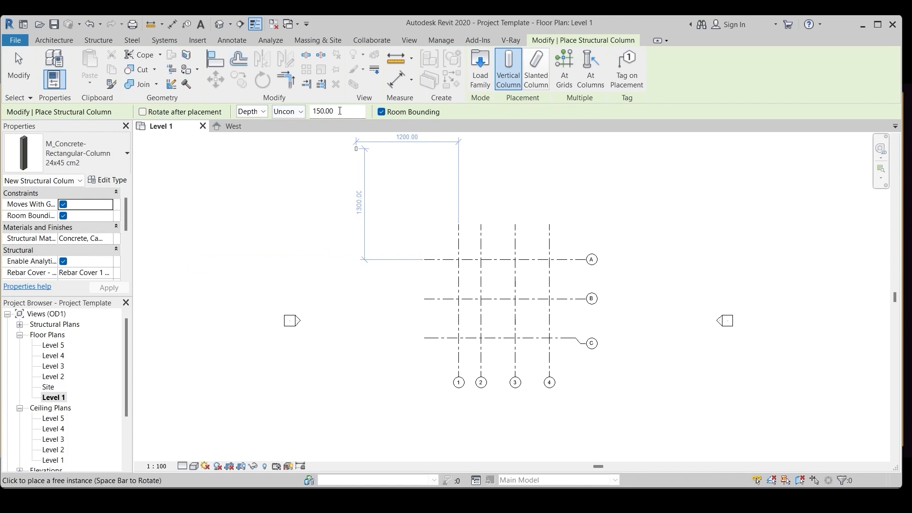
{"action": "left_click", "coordinate": [564, 68]}
{"action": "left_click_drag", "start_coordinate": [572, 361], "coordinate": [416, 233]}
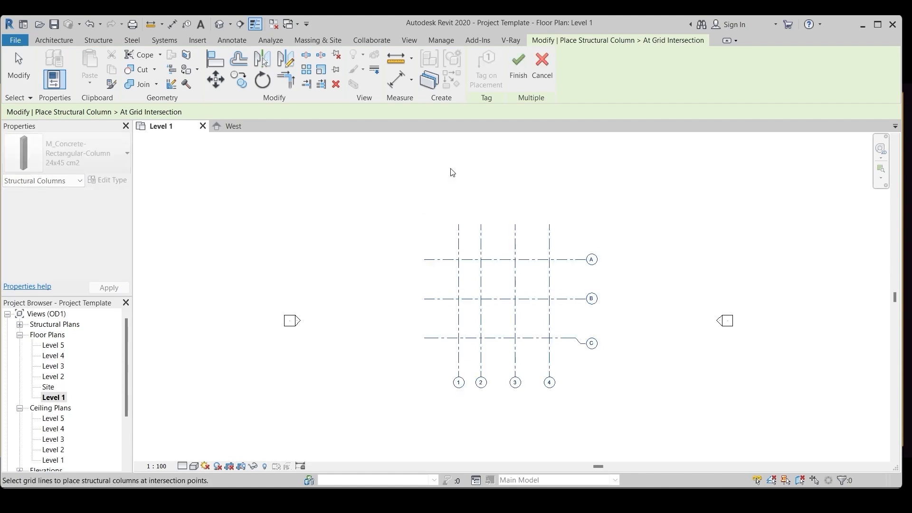
{"action": "left_click", "coordinate": [517, 66]}
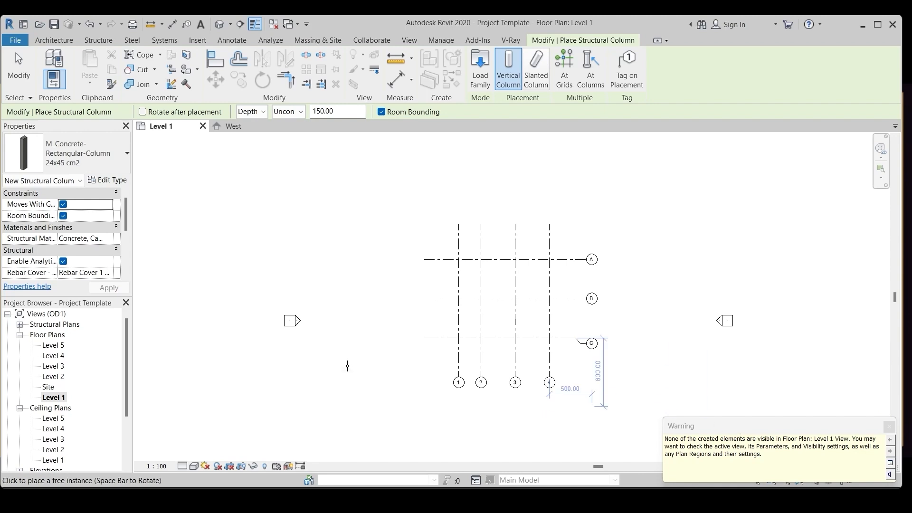
{"action": "key", "text": "Escape"}
{"action": "key", "text": "Escape"}
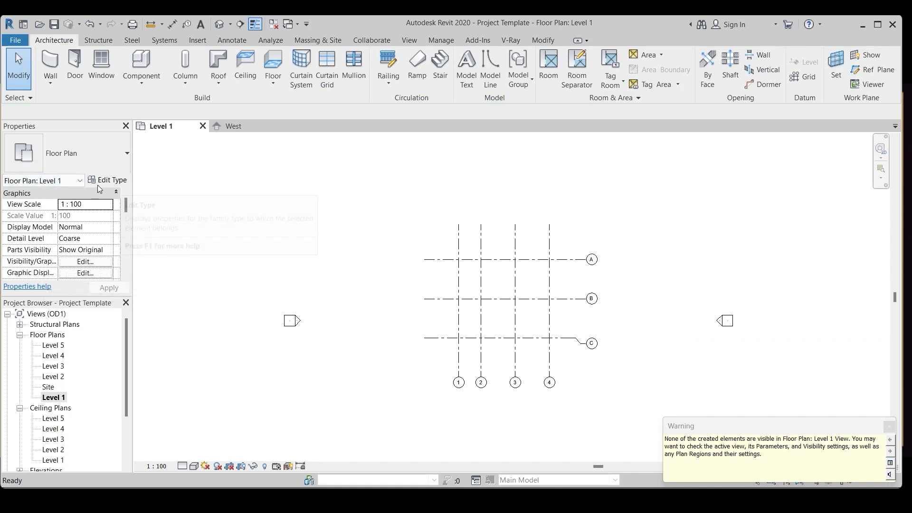
- Set the Level 1 plan's view range to a bottom offset of -150 and a view depth offset of -150
{"action": "left_click_drag", "start_coordinate": [127, 203], "coordinate": [126, 244]}
{"action": "left_click", "coordinate": [88, 231]}
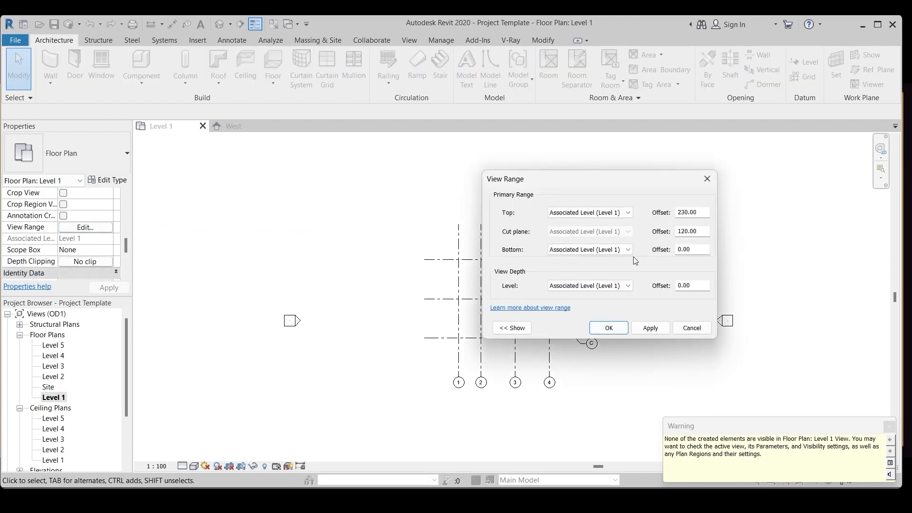
{"action": "left_click_drag", "start_coordinate": [699, 251], "coordinate": [671, 253]}
{"action": "type", "text": "-150"}
{"action": "left_click", "coordinate": [695, 286]}
{"action": "left_click_drag", "start_coordinate": [696, 286], "coordinate": [674, 290]}
{"action": "type", "text": "-150"}
{"action": "left_click", "coordinate": [648, 332]}
{"action": "left_click", "coordinate": [616, 330]}
{"action": "scroll", "coordinate": [469, 290], "scroll_direction": "up", "scroll_amount": 2}
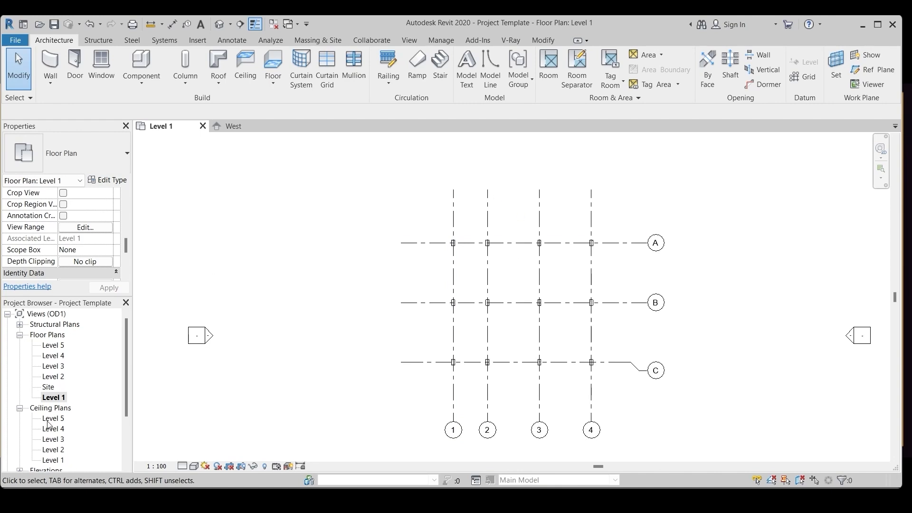
- Open the West elevation and examine where the columns sit relative to Level 1 and Level 2
{"action": "scroll", "coordinate": [48, 424], "scroll_direction": "down", "scroll_amount": 2}
{"action": "left_click", "coordinate": [20, 418]}
{"action": "double_click", "coordinate": [52, 429]}
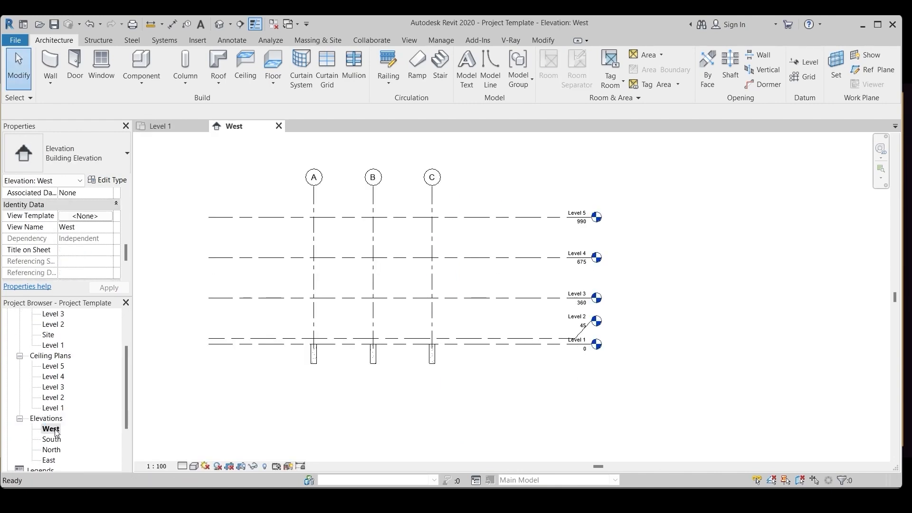
{"action": "scroll", "coordinate": [474, 375], "scroll_direction": "up", "scroll_amount": 4}
{"action": "scroll", "coordinate": [496, 358], "scroll_direction": "down", "scroll_amount": 3}
{"action": "scroll", "coordinate": [665, 314], "scroll_direction": "up", "scroll_amount": 5}
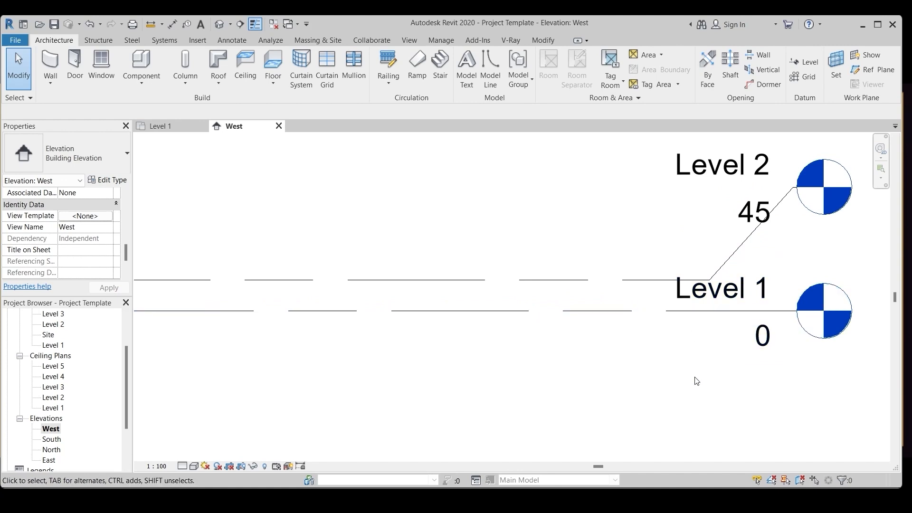
{"action": "scroll", "coordinate": [664, 361], "scroll_direction": "down", "scroll_amount": 1}
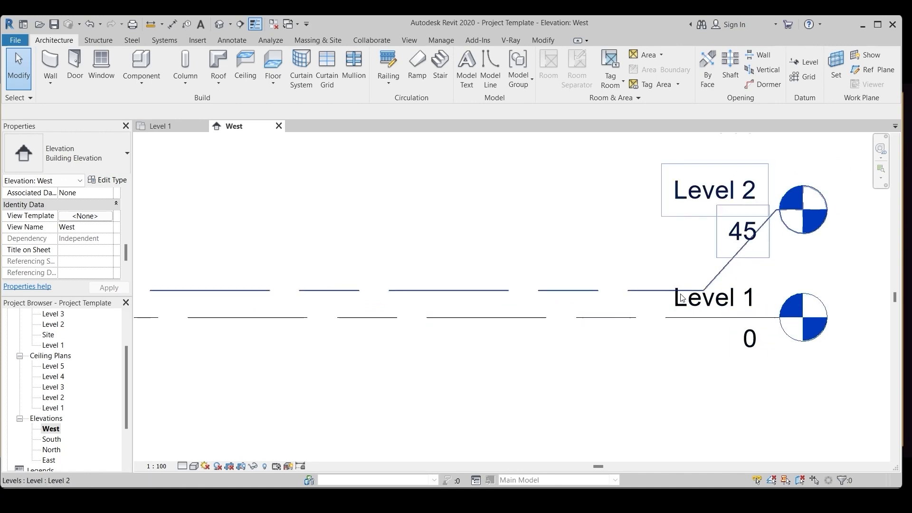
{"action": "scroll", "coordinate": [722, 306], "scroll_direction": "down", "scroll_amount": 5}
- Select all the columns in the West elevation and set their top level to Level 2
{"action": "left_click_drag", "start_coordinate": [419, 268], "coordinate": [599, 346]}
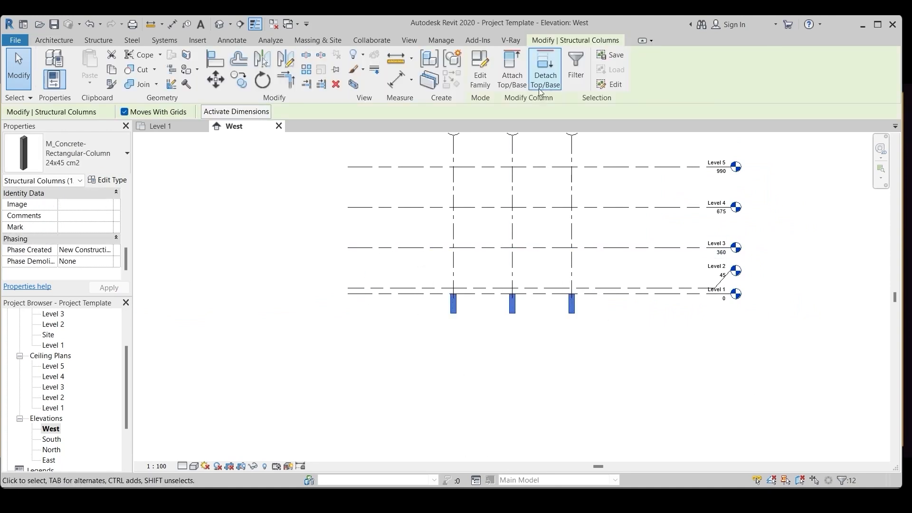
{"action": "left_click", "coordinate": [574, 57]}
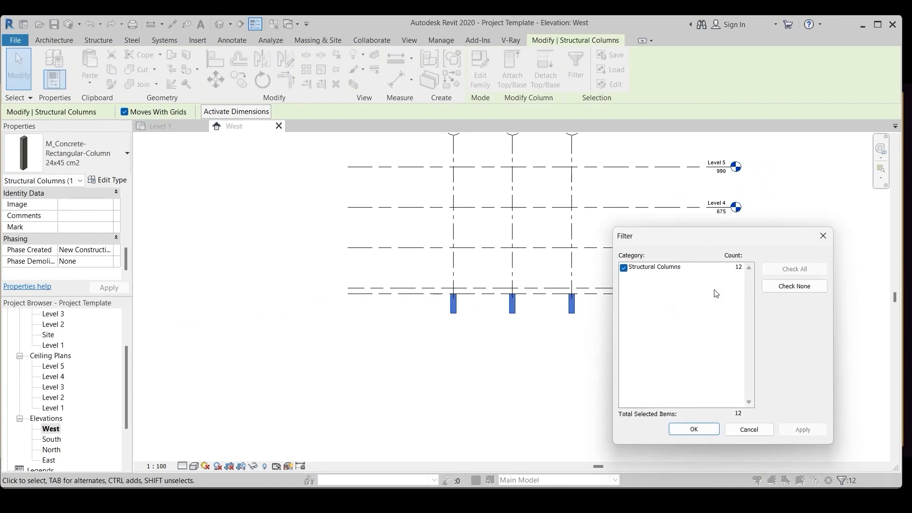
{"action": "left_click", "coordinate": [748, 429]}
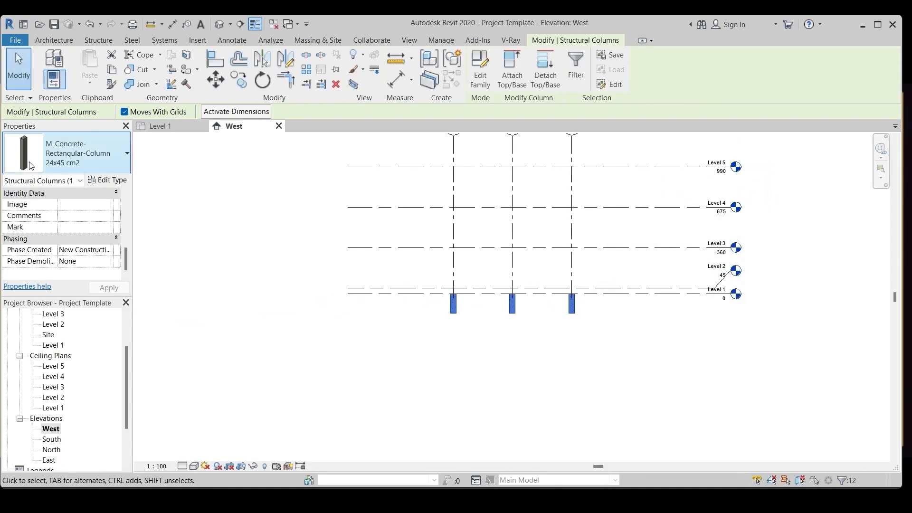
{"action": "scroll", "coordinate": [70, 202], "scroll_direction": "up", "scroll_amount": 5}
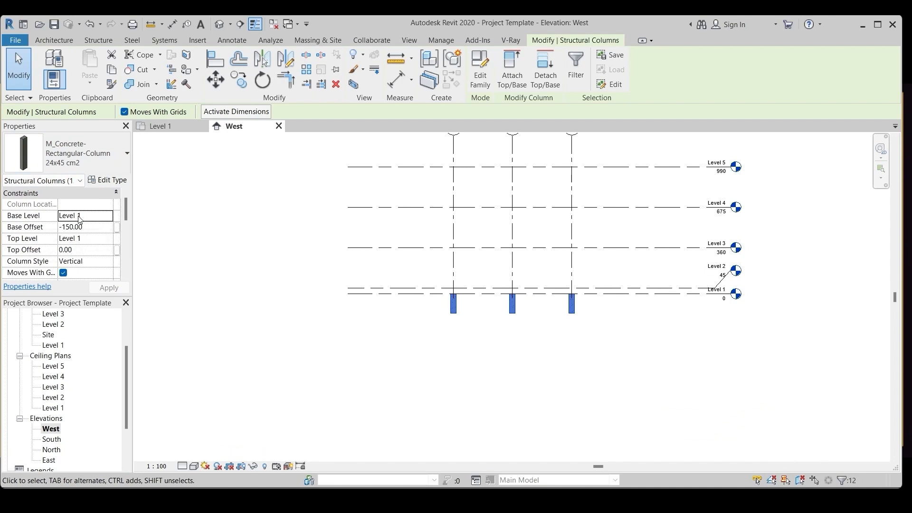
{"action": "left_click", "coordinate": [95, 239]}
{"action": "key", "text": "Down"}
{"action": "left_click", "coordinate": [482, 363]}
{"action": "scroll", "coordinate": [531, 342], "scroll_direction": "up", "scroll_amount": 3}
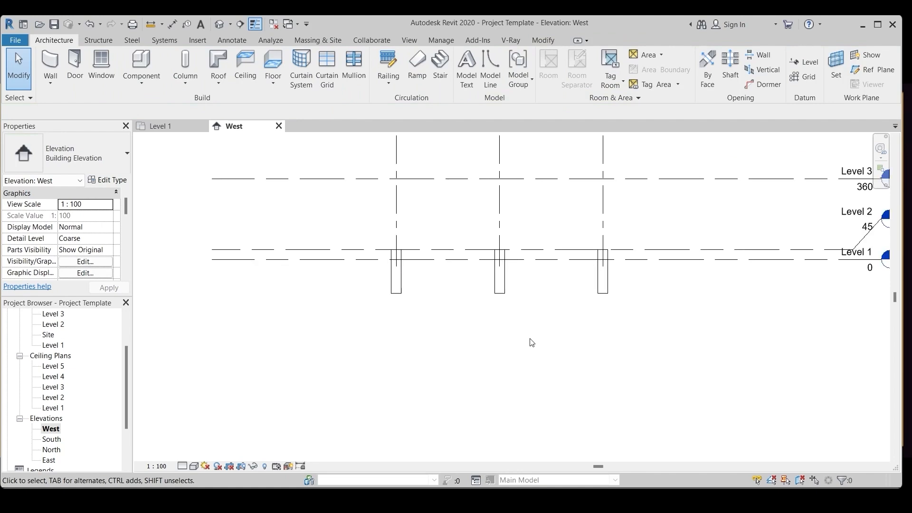
{"action": "scroll", "coordinate": [442, 302], "scroll_direction": "down", "scroll_amount": 2}
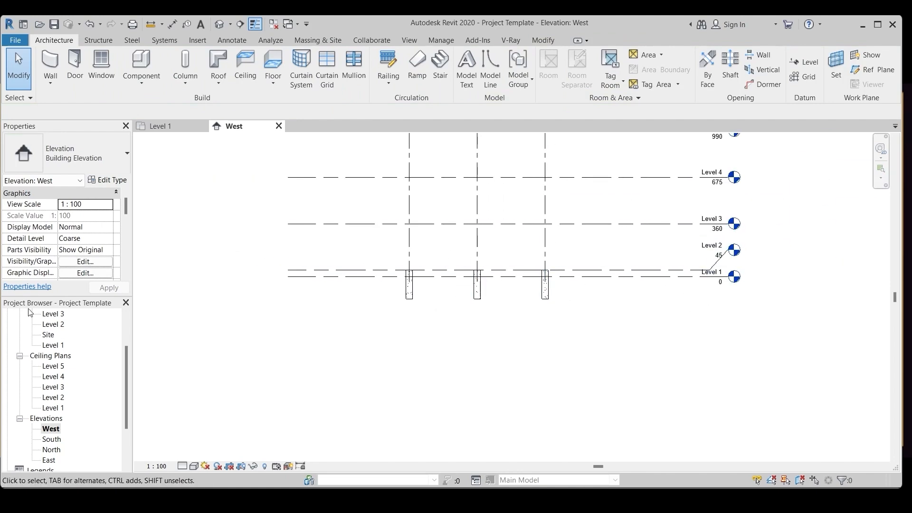
- On the Level 2 floor plan, set up structural column placement by Height up to Level 3
{"action": "scroll", "coordinate": [30, 312], "scroll_direction": "up", "scroll_amount": 2}
{"action": "double_click", "coordinate": [54, 365]}
{"action": "scroll", "coordinate": [451, 315], "scroll_direction": "up", "scroll_amount": 2}
{"action": "scroll", "coordinate": [291, 337], "scroll_direction": "down", "scroll_amount": 2}
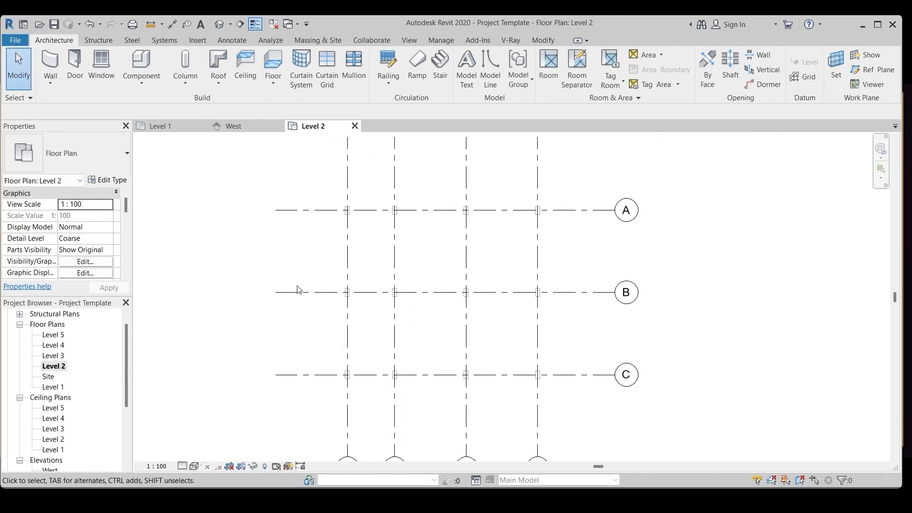
{"action": "left_click", "coordinate": [186, 84]}
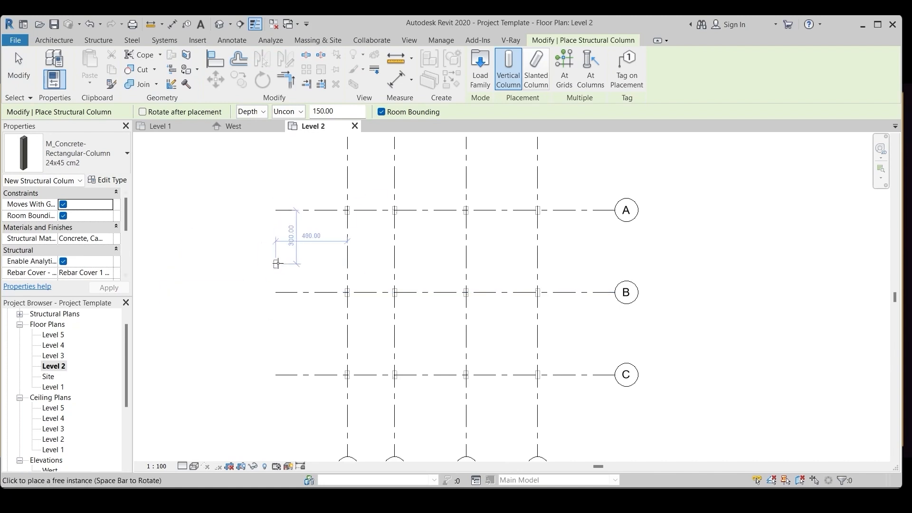
{"action": "left_click", "coordinate": [263, 112]}
{"action": "left_click", "coordinate": [259, 134]}
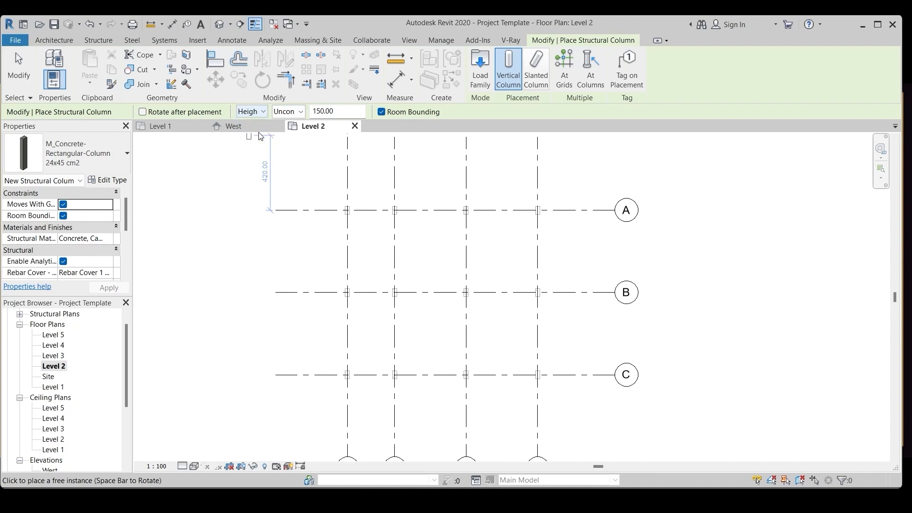
{"action": "left_click", "coordinate": [300, 112]}
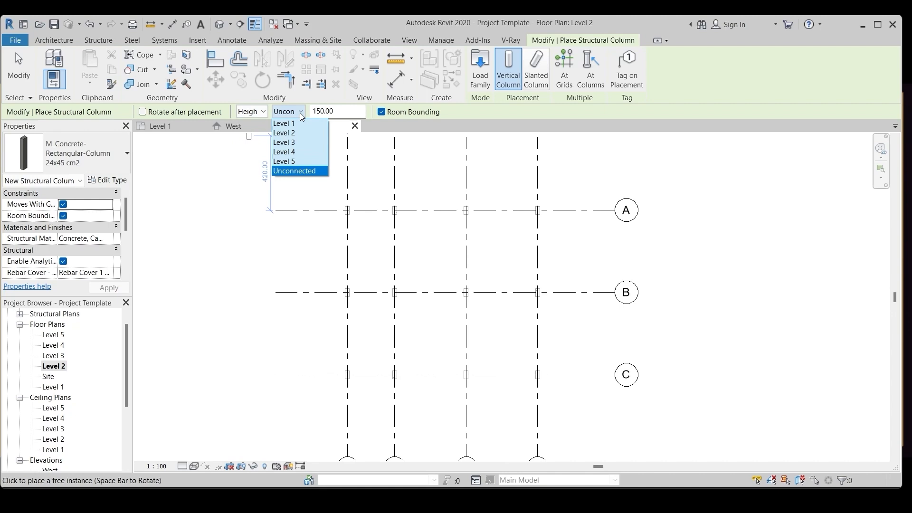
{"action": "left_click", "coordinate": [294, 141]}
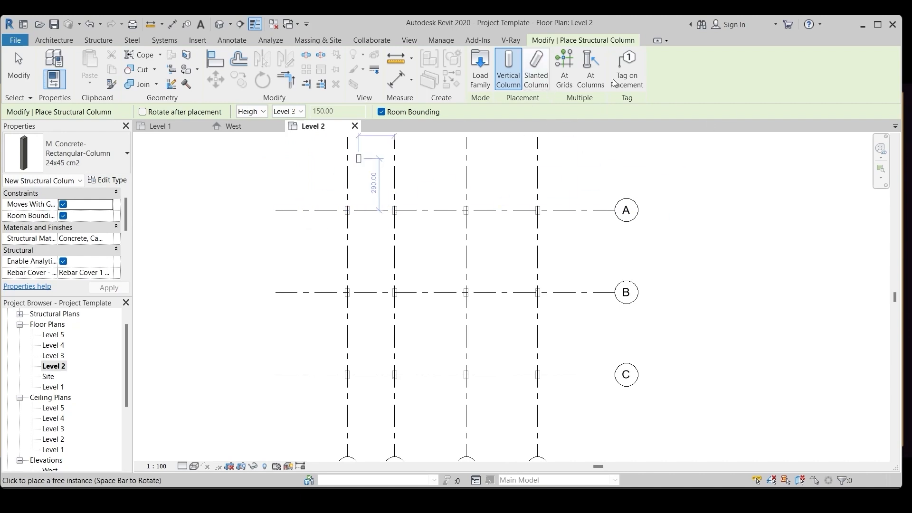
- Place 24x45 cm structural columns at all intersections of grids 1–4 and A–C on the Level 2 floor plan
{"action": "left_click", "coordinate": [566, 70]}
{"action": "scroll", "coordinate": [549, 229], "scroll_direction": "down", "scroll_amount": 2}
{"action": "left_click_drag", "start_coordinate": [580, 178], "coordinate": [361, 151]}
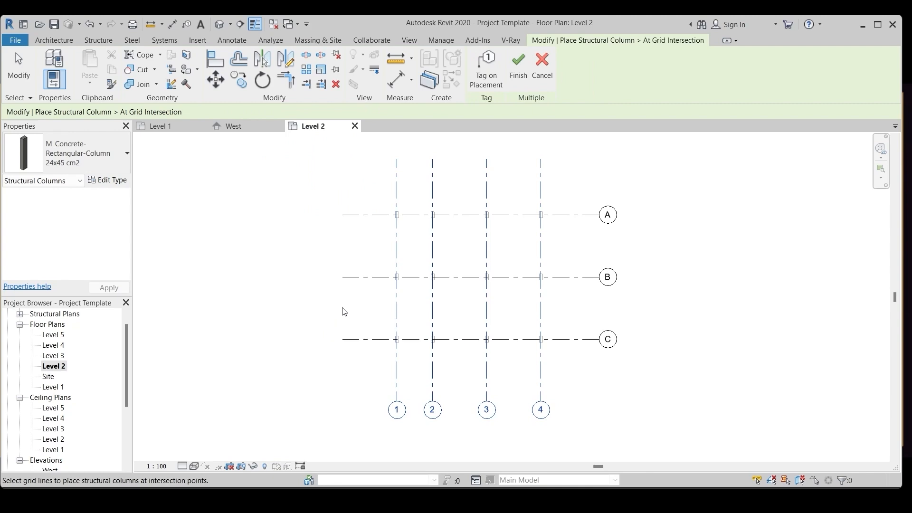
{"action": "left_click_drag", "start_coordinate": [363, 371], "coordinate": [277, 174]}
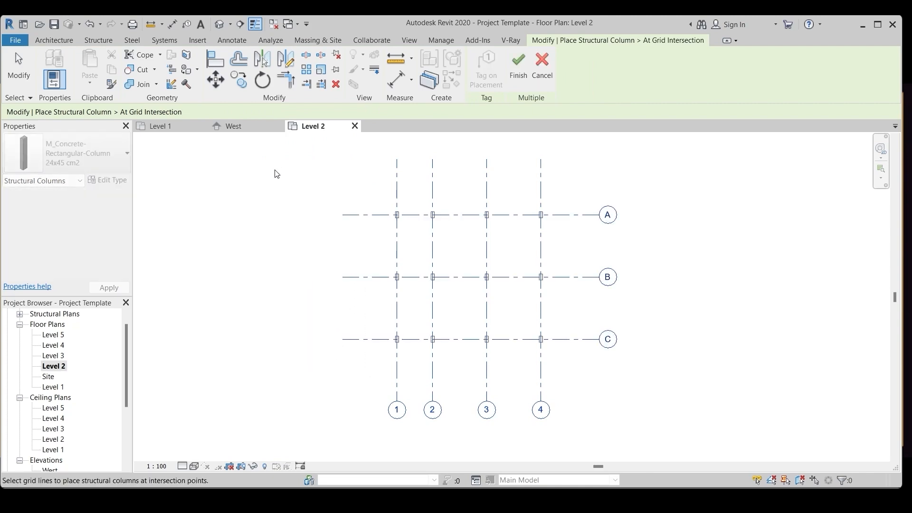
{"action": "left_click", "coordinate": [524, 63]}
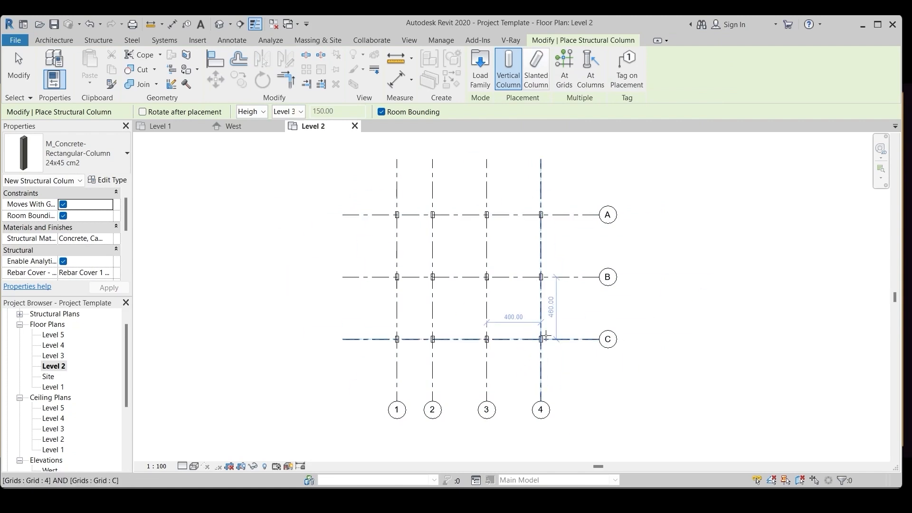
{"action": "key", "text": "Escape"}
{"action": "key", "text": "Escape"}
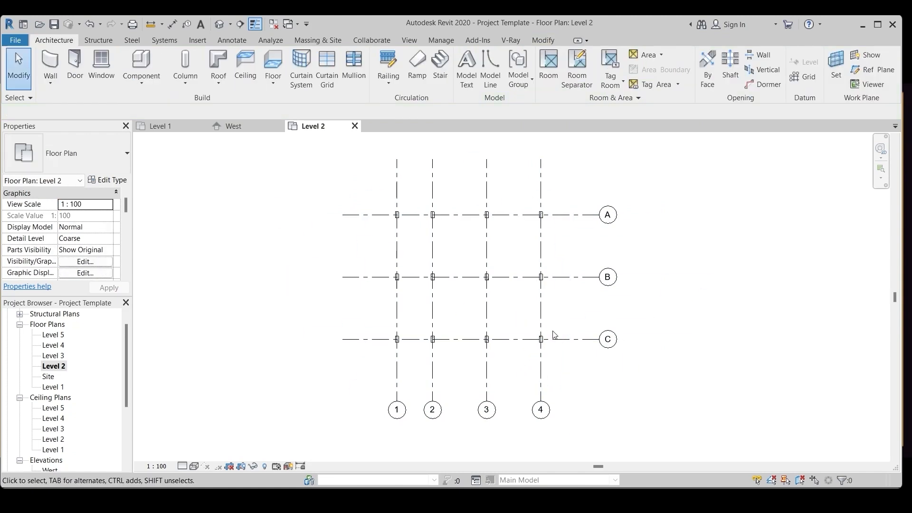
- Open the West elevation and examine how the columns span from below Level 1 up to Level 3
{"action": "scroll", "coordinate": [86, 395], "scroll_direction": "down", "scroll_amount": 1}
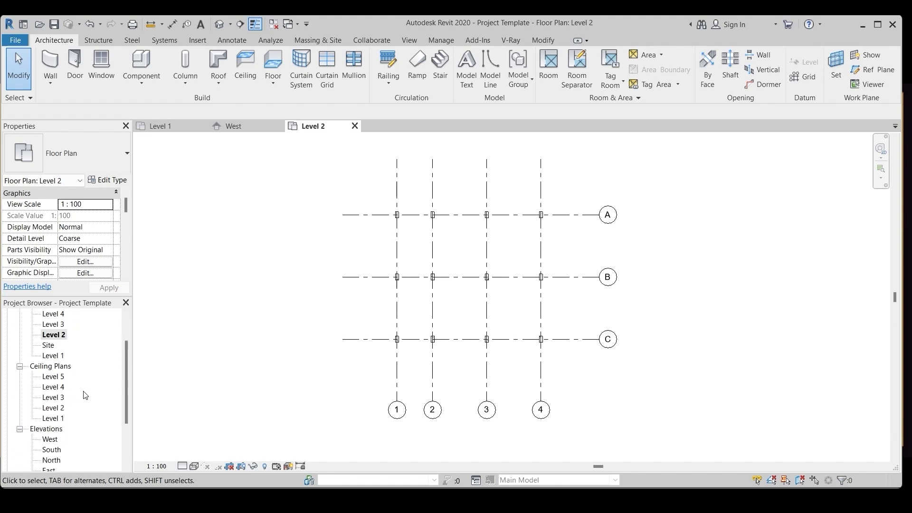
{"action": "double_click", "coordinate": [51, 439]}
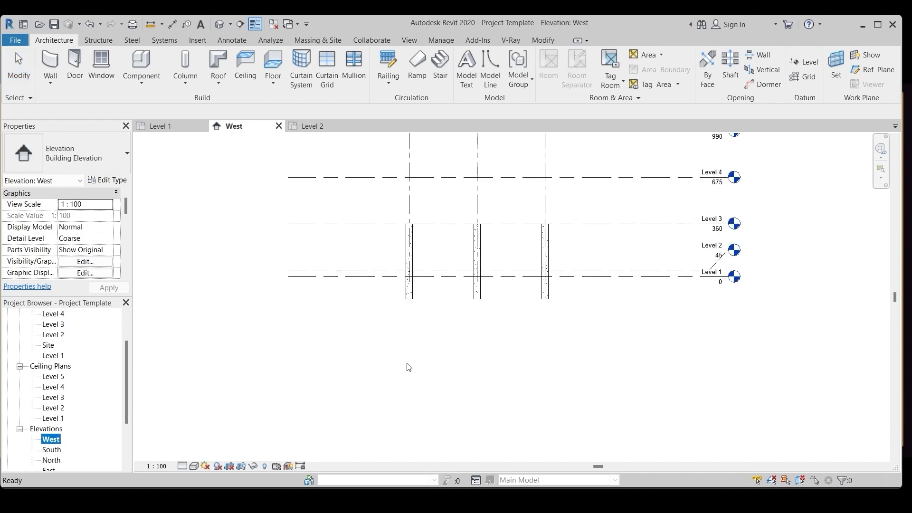
{"action": "scroll", "coordinate": [407, 363], "scroll_direction": "down", "scroll_amount": 2}
{"action": "scroll", "coordinate": [470, 323], "scroll_direction": "up", "scroll_amount": 2}
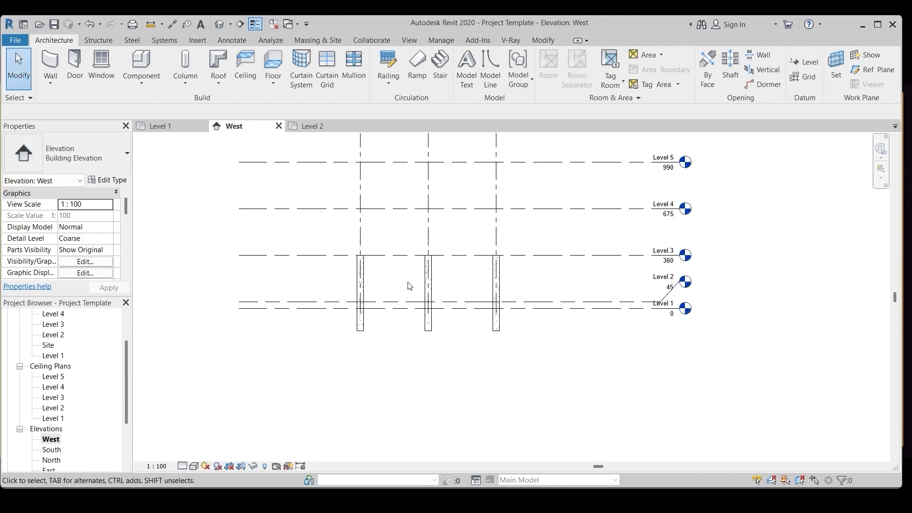
{"action": "left_click", "coordinate": [428, 284]}
{"action": "left_click", "coordinate": [495, 283]}
{"action": "left_click", "coordinate": [557, 326]}
{"action": "scroll", "coordinate": [557, 327], "scroll_direction": "down", "scroll_amount": 2}
{"action": "scroll", "coordinate": [562, 371], "scroll_direction": "up", "scroll_amount": 2}
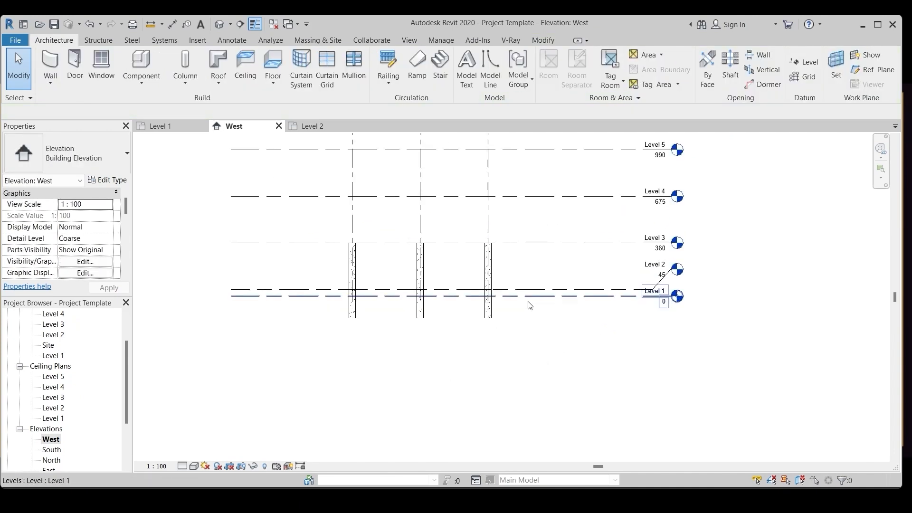
- In the West elevation, copy the columns between Level 2 and Level 3 up to Level 4 with Constrain turned off
{"action": "left_click_drag", "start_coordinate": [303, 222], "coordinate": [519, 299]}
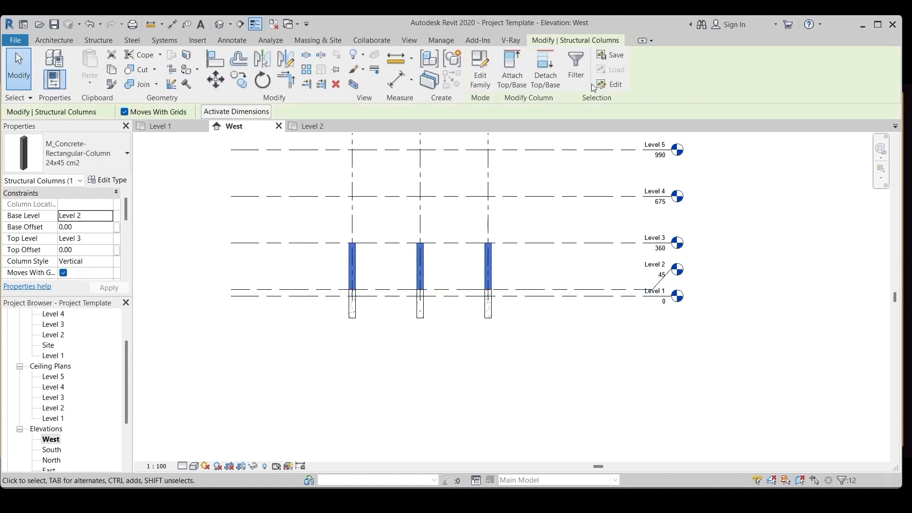
{"action": "left_click", "coordinate": [575, 64]}
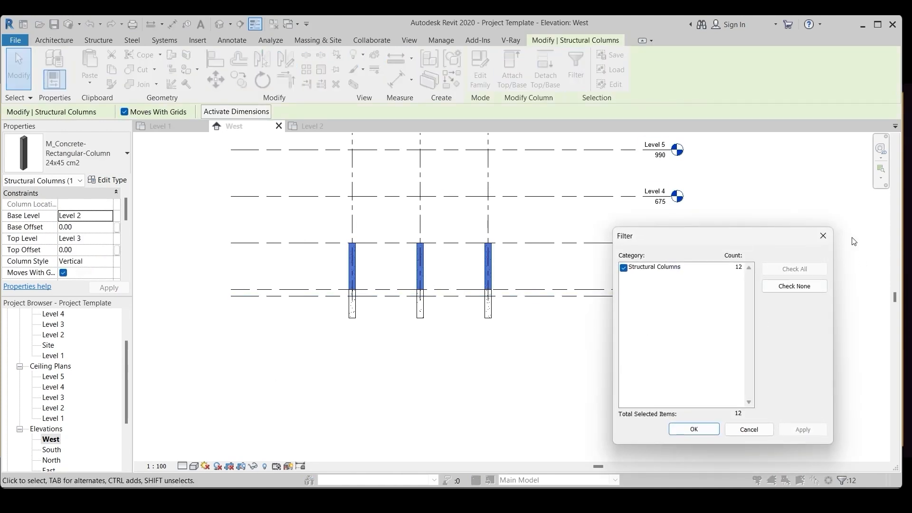
{"action": "left_click", "coordinate": [823, 236]}
{"action": "scroll", "coordinate": [387, 332], "scroll_direction": "down", "scroll_amount": 2}
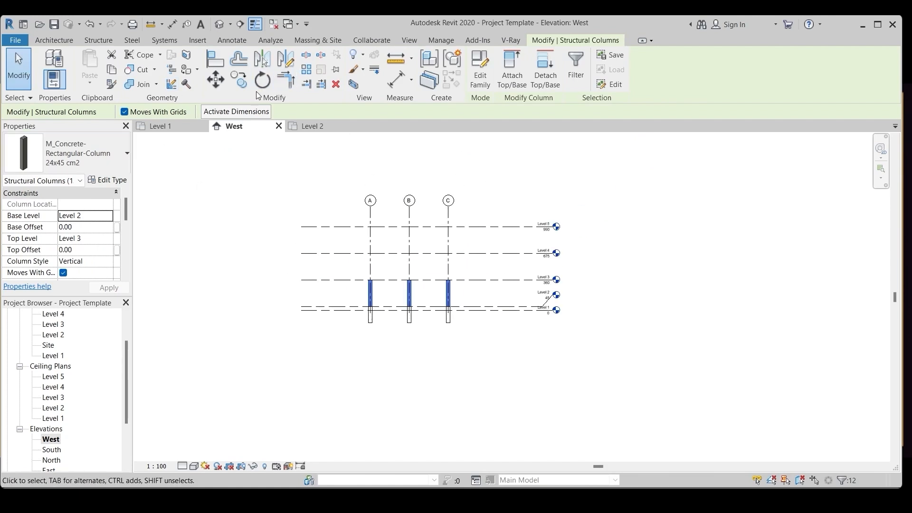
{"action": "left_click", "coordinate": [239, 79]}
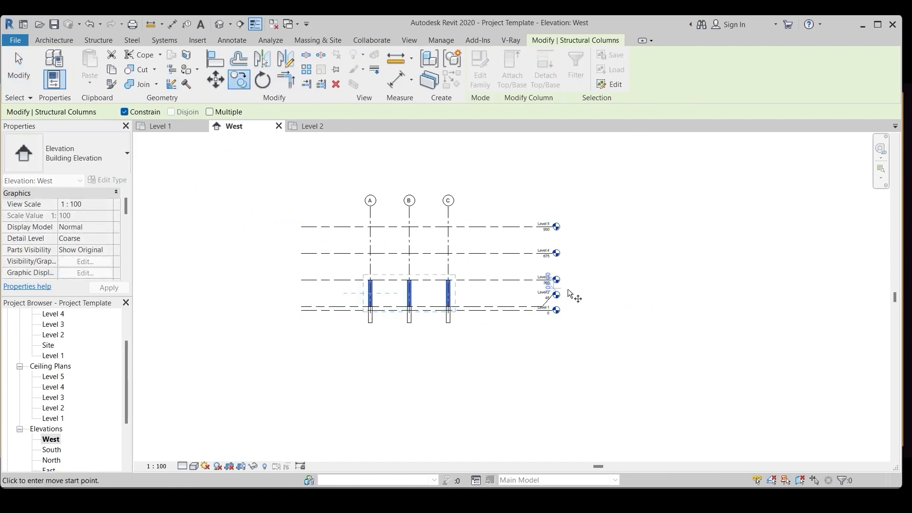
{"action": "scroll", "coordinate": [567, 295], "scroll_direction": "up", "scroll_amount": 2}
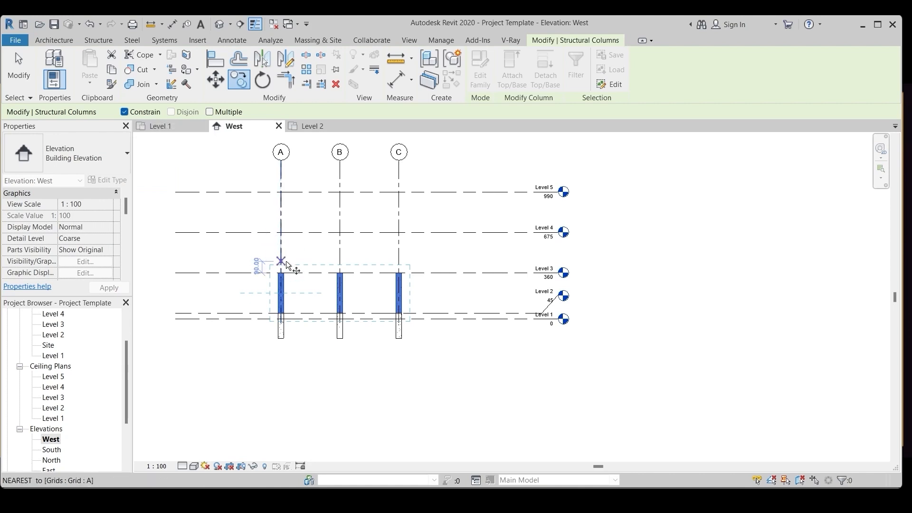
{"action": "left_click", "coordinate": [125, 112]}
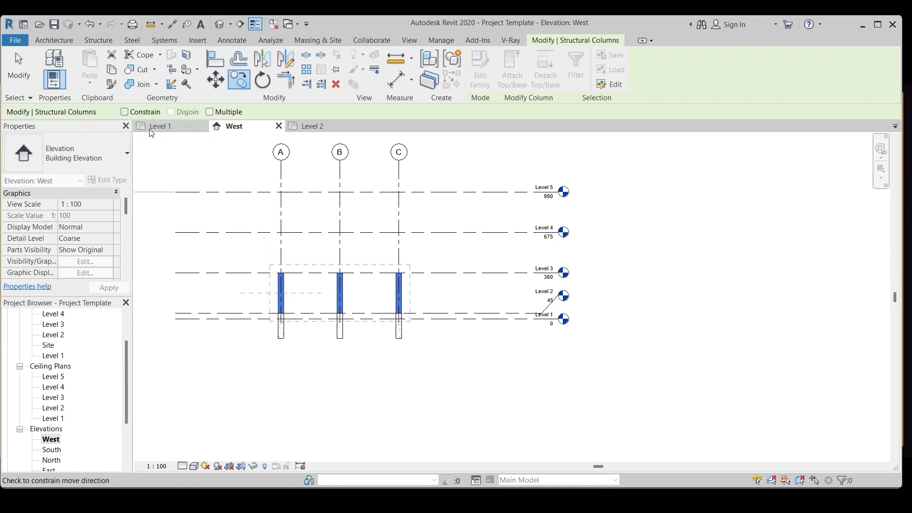
{"action": "left_click", "coordinate": [496, 235]}
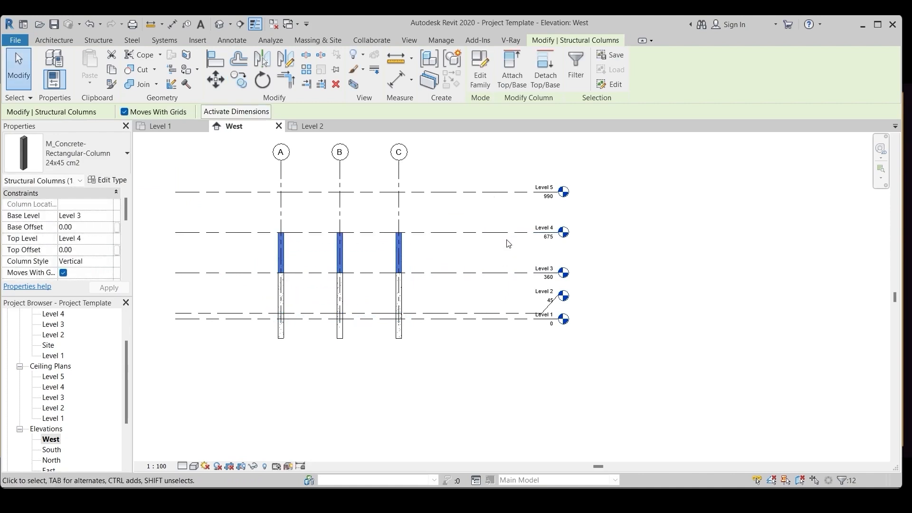
- Copy the columns between Level 3 and Level 4 up to Level 5 without Constrain, and undo both column copies
{"action": "left_click", "coordinate": [240, 80]}
{"action": "left_click", "coordinate": [124, 112]}
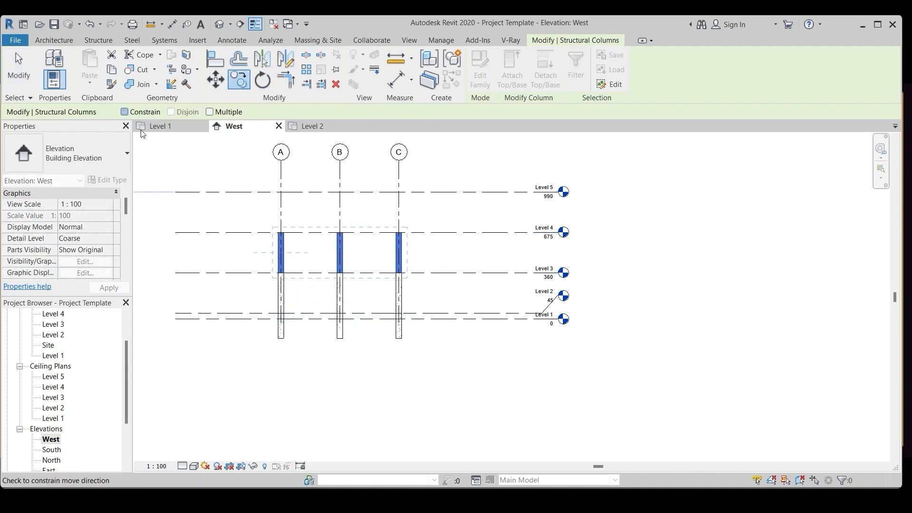
{"action": "left_click", "coordinate": [490, 232]}
{"action": "left_click", "coordinate": [494, 193]}
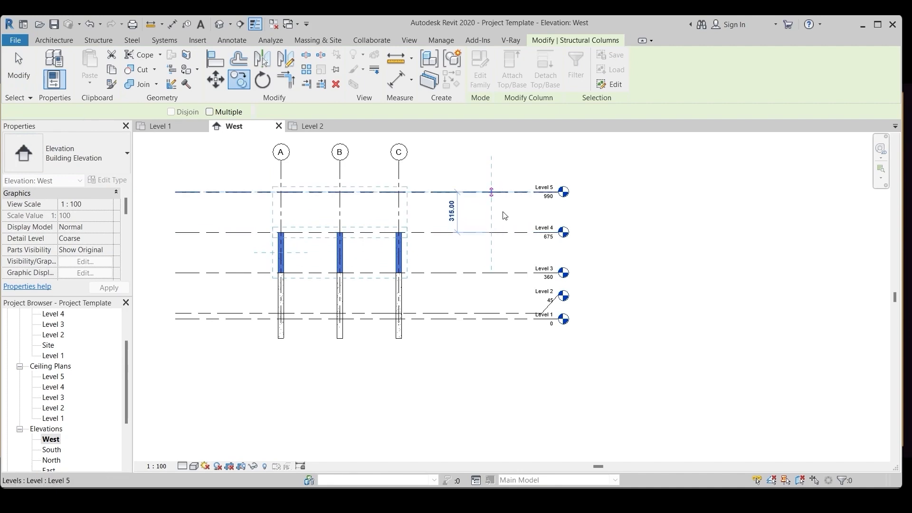
{"action": "key", "text": "Escape"}
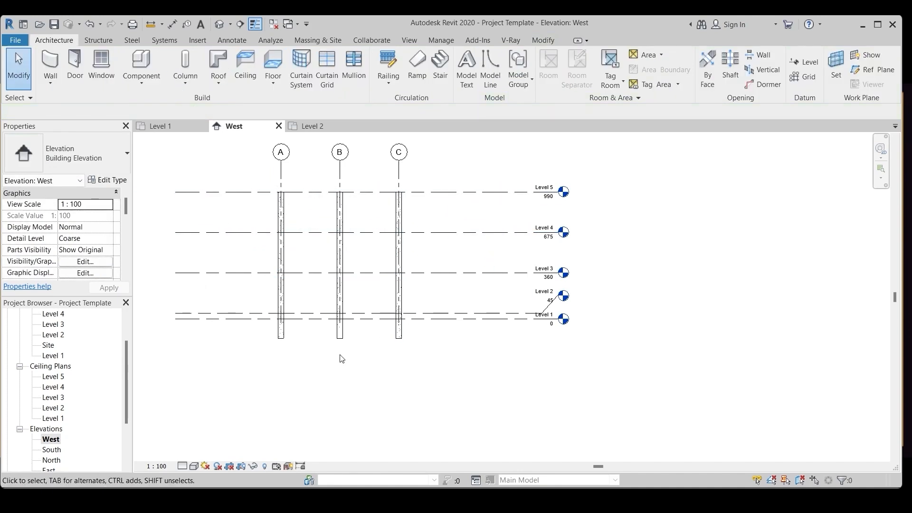
{"action": "left_click", "coordinate": [91, 24]}
- Copy the columns between Level 2 and Level 3 to the clipboard and paste them aligned to Level 4 and Level 5
{"action": "left_click_drag", "start_coordinate": [242, 249], "coordinate": [442, 325]}
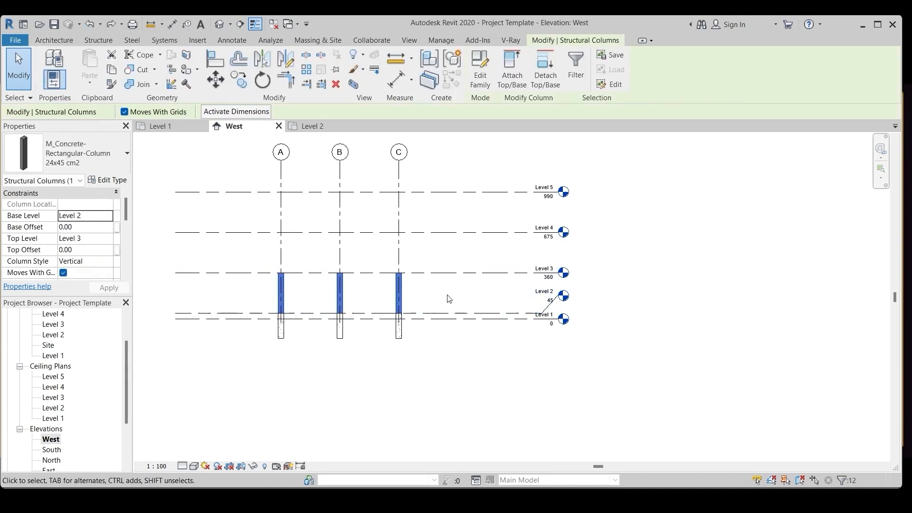
{"action": "left_click", "coordinate": [112, 70]}
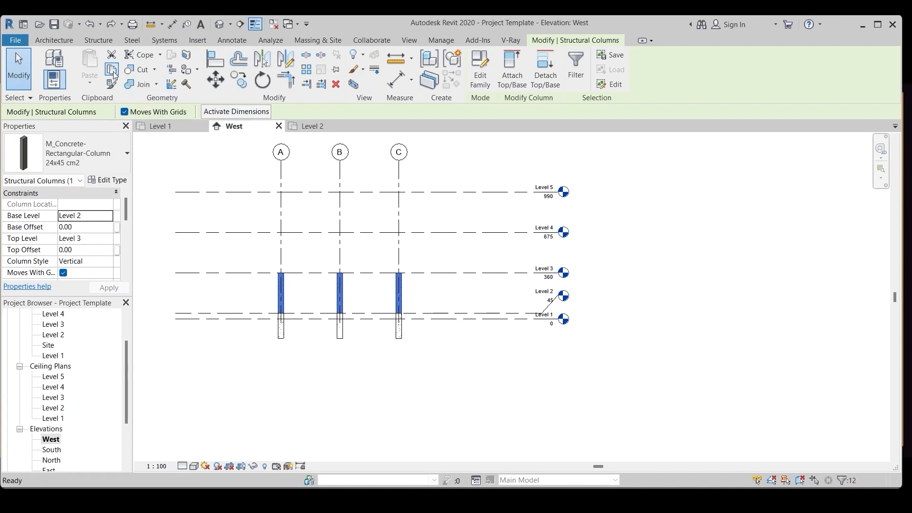
{"action": "left_click", "coordinate": [90, 84]}
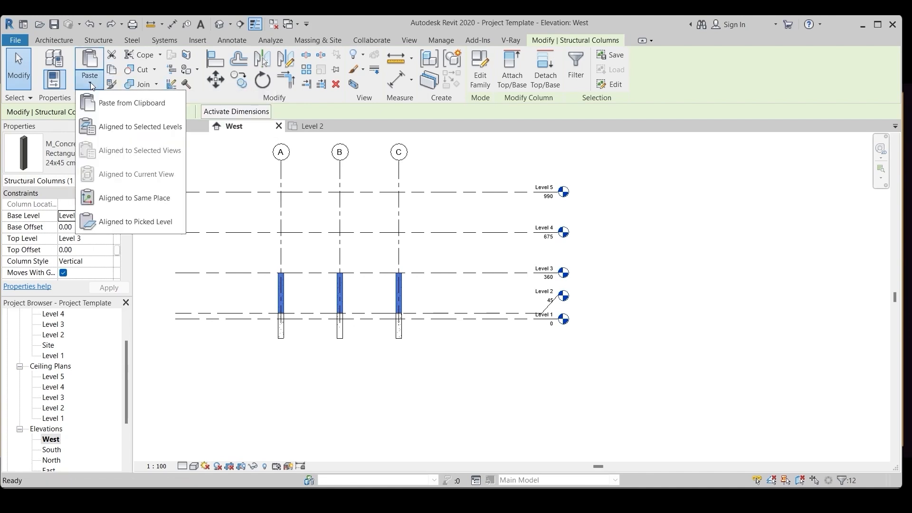
{"action": "left_click", "coordinate": [116, 127]}
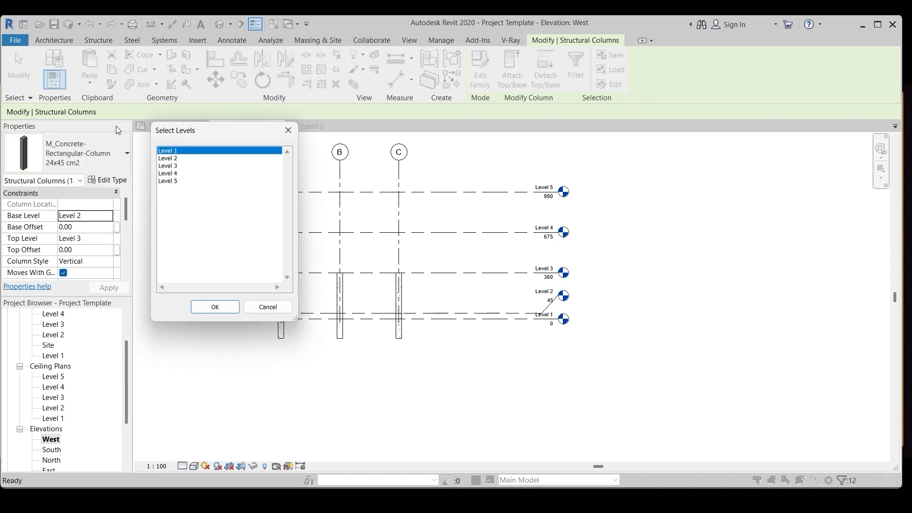
{"action": "left_click", "coordinate": [170, 172]}
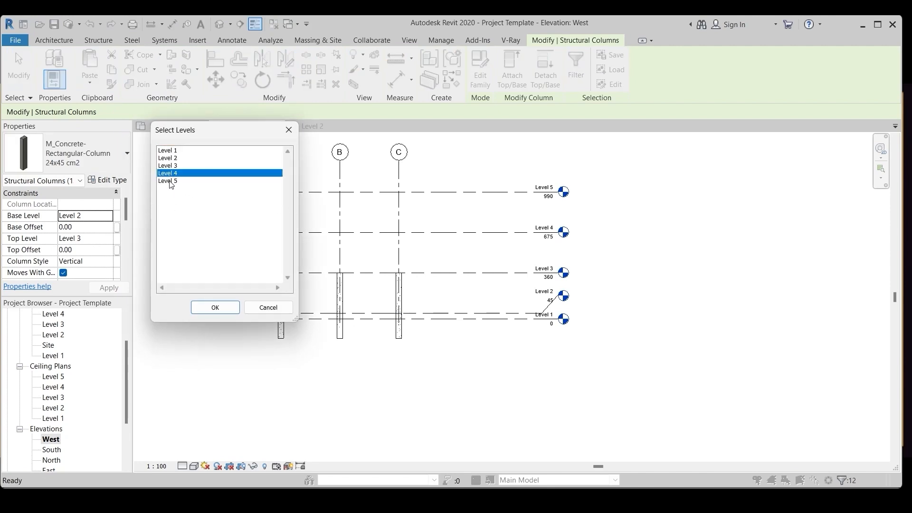
{"action": "left_click", "coordinate": [171, 180], "text": "shift"}
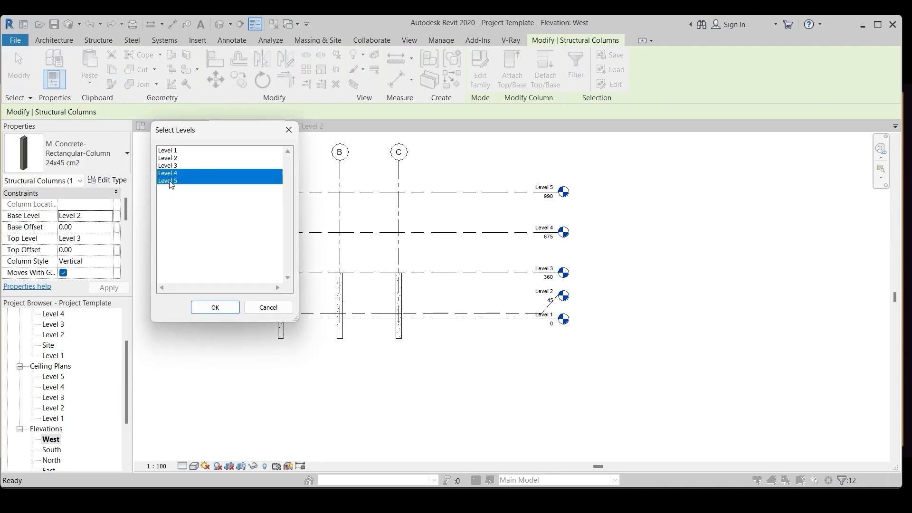
{"action": "left_click", "coordinate": [215, 307]}
{"action": "left_click", "coordinate": [460, 263]}
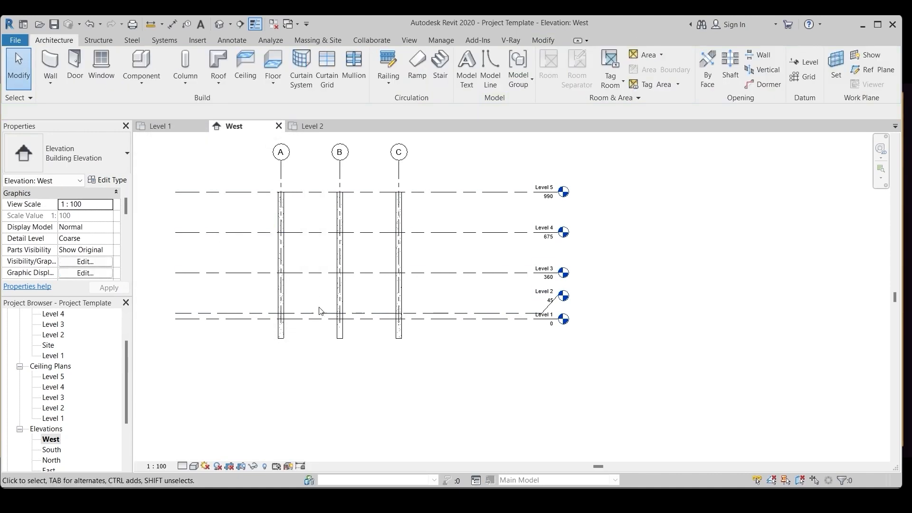
- Check the stacked columns in the default 3D view and return to the Level 2 floor plan
{"action": "scroll", "coordinate": [266, 232], "scroll_direction": "up", "scroll_amount": 1}
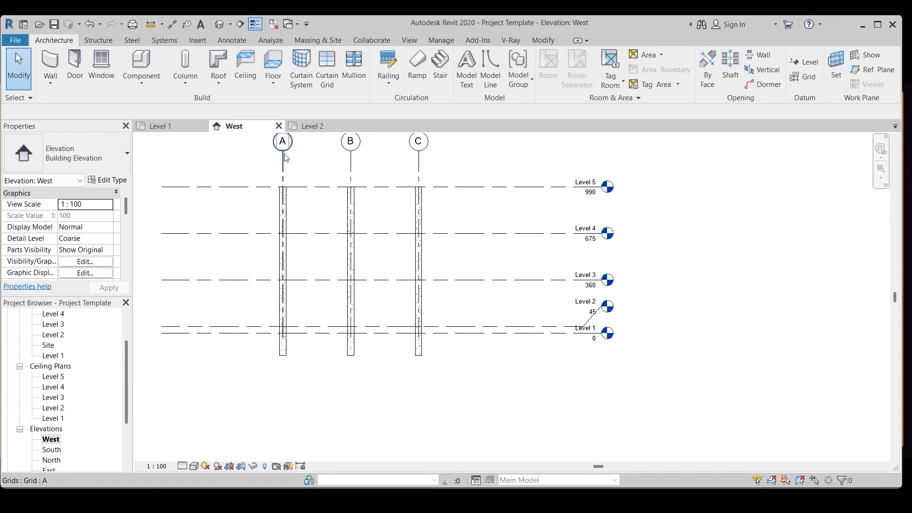
{"action": "left_click", "coordinate": [218, 24]}
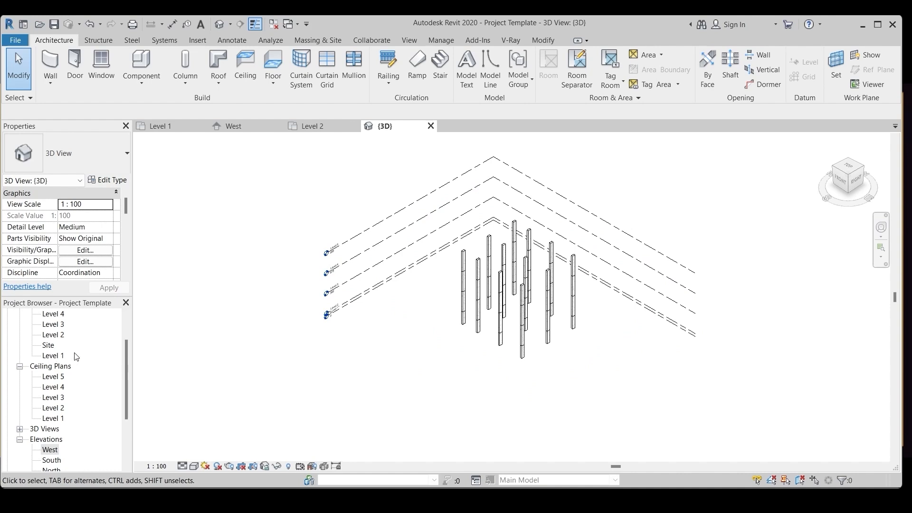
{"action": "double_click", "coordinate": [54, 337]}
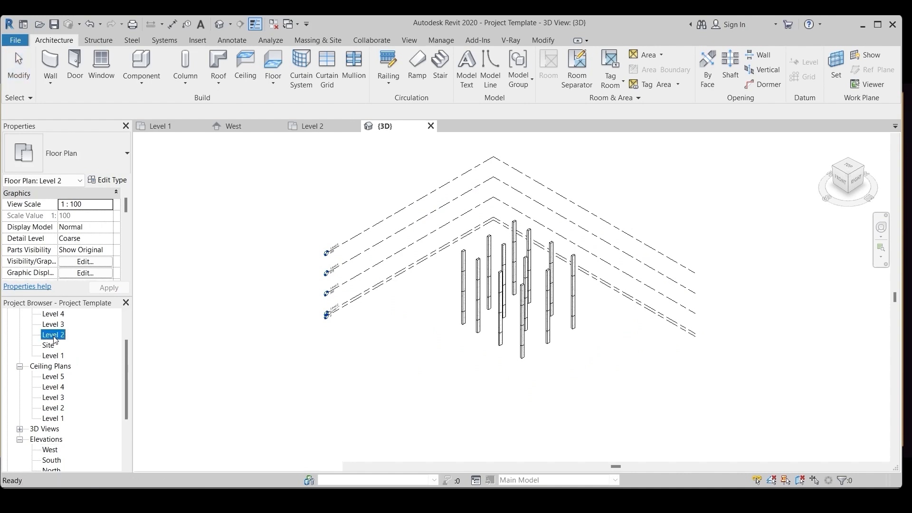
{"action": "scroll", "coordinate": [411, 354], "scroll_direction": "up", "scroll_amount": 2}
{"action": "scroll", "coordinate": [249, 366], "scroll_direction": "down", "scroll_amount": 1}
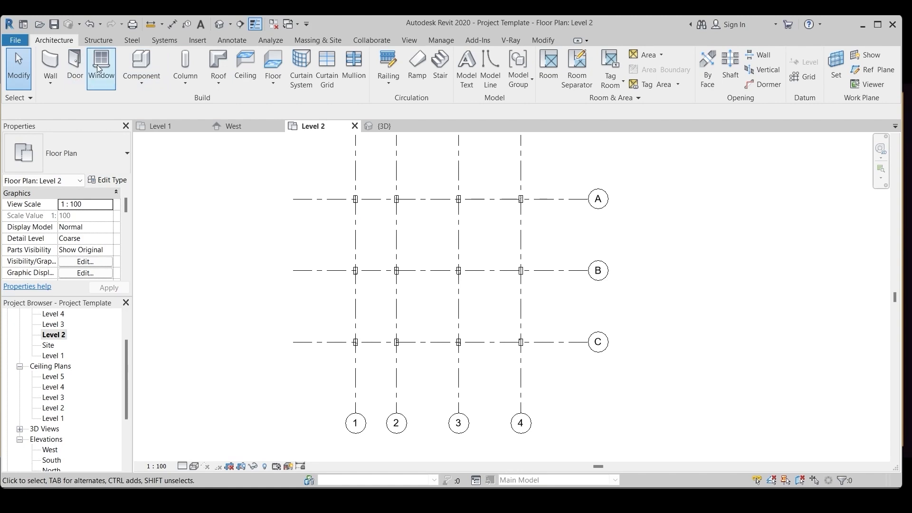
- Start the structural Beam command and load the M_Concrete-Rectangular Beam family from the Concrete folder of Structural Framing
{"action": "left_click", "coordinate": [101, 42]}
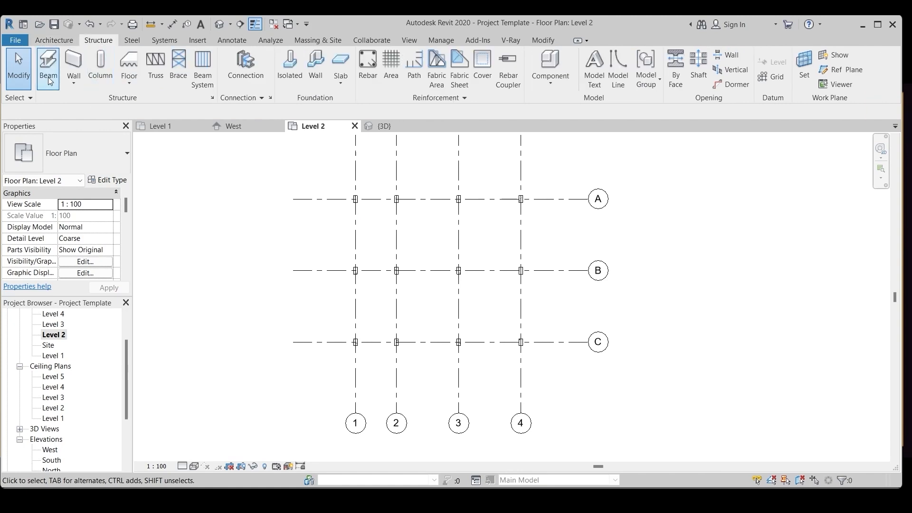
{"action": "left_click", "coordinate": [47, 64]}
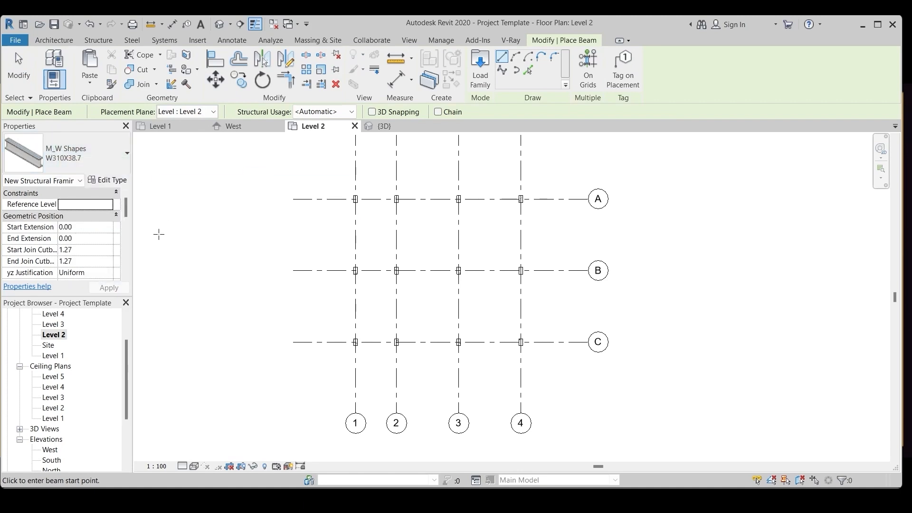
{"action": "left_click", "coordinate": [480, 75]}
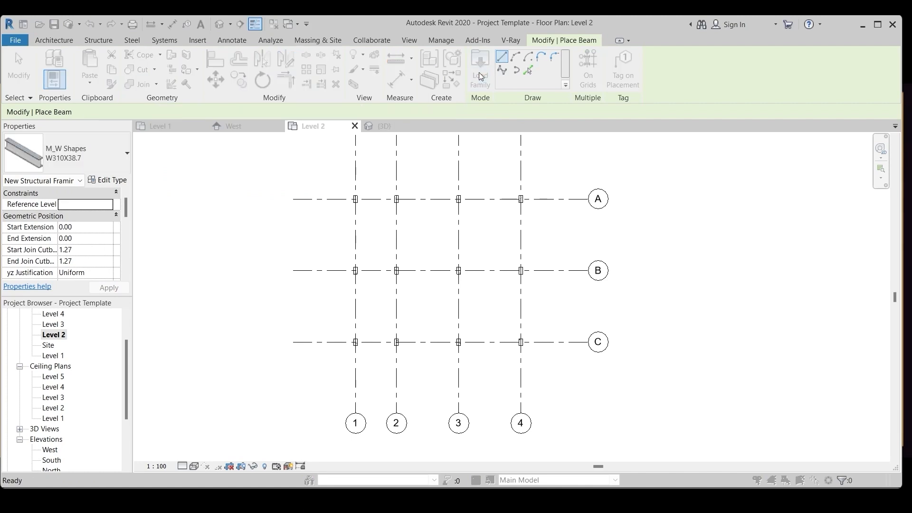
{"action": "left_click", "coordinate": [266, 306]}
{"action": "double_click", "coordinate": [328, 175]}
{"action": "scroll", "coordinate": [345, 213], "scroll_direction": "down", "scroll_amount": 3}
{"action": "double_click", "coordinate": [346, 210]}
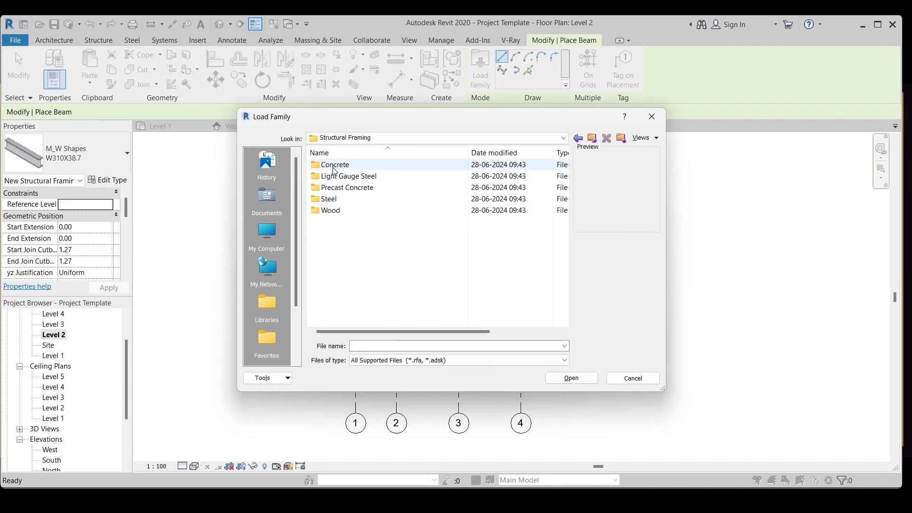
{"action": "double_click", "coordinate": [333, 166]}
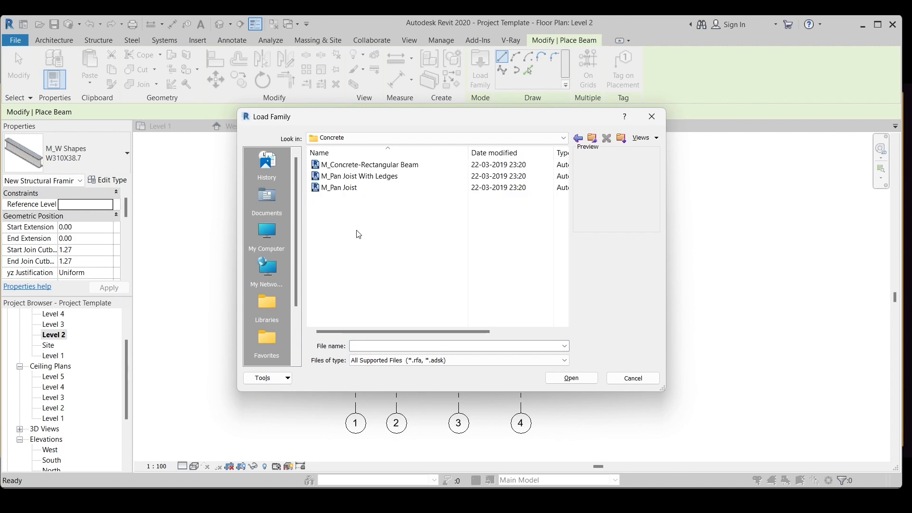
{"action": "left_click", "coordinate": [350, 169]}
{"action": "left_click", "coordinate": [569, 378]}
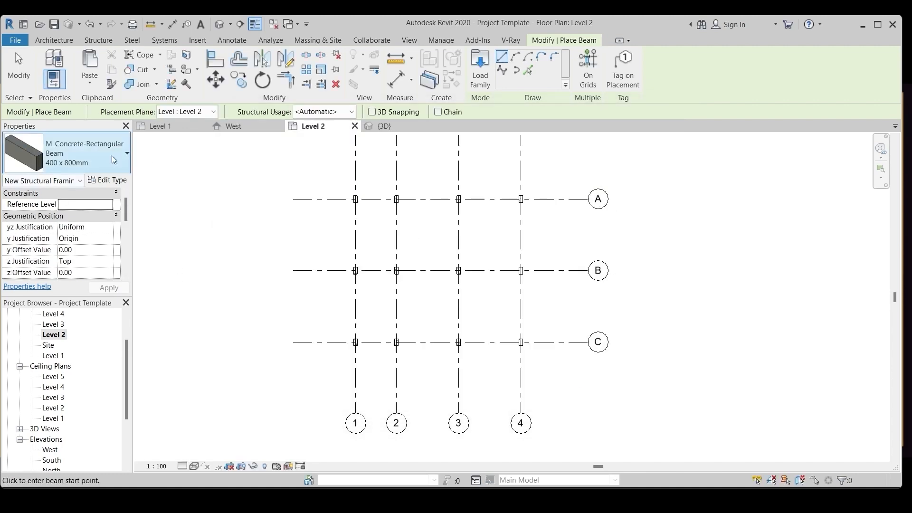
- Duplicate the concrete rectangular beam type as 20x40 cm2 and set its b to 20 and h to 40
{"action": "left_click", "coordinate": [106, 181]}
{"action": "left_click", "coordinate": [535, 121]}
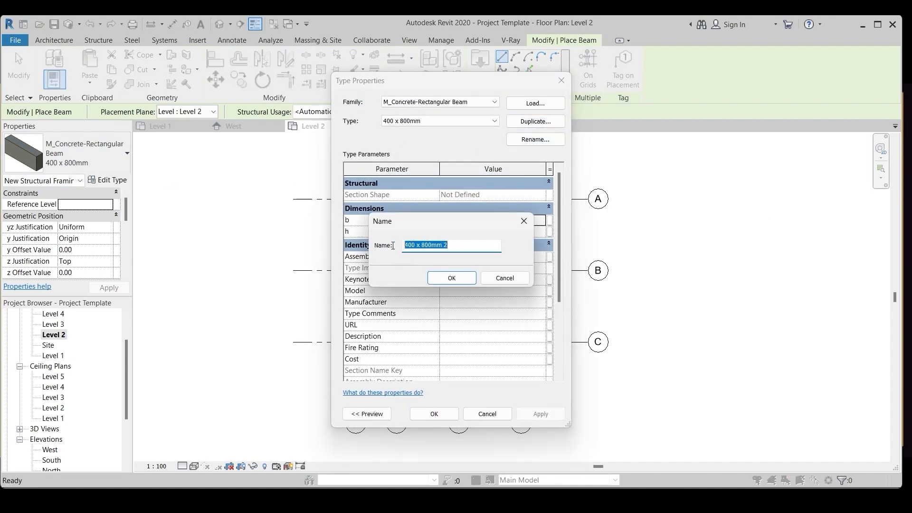
{"action": "type", "text": "20x40 cm2"}
{"action": "left_click", "coordinate": [451, 277]}
{"action": "left_click", "coordinate": [477, 220]}
{"action": "type", "text": "20.00"}
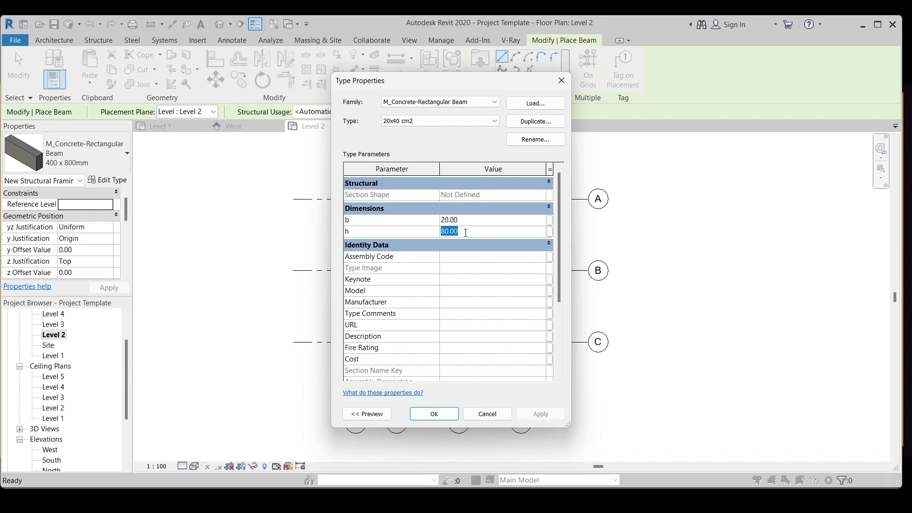
{"action": "type", "text": "40"}
{"action": "left_click", "coordinate": [434, 413]}
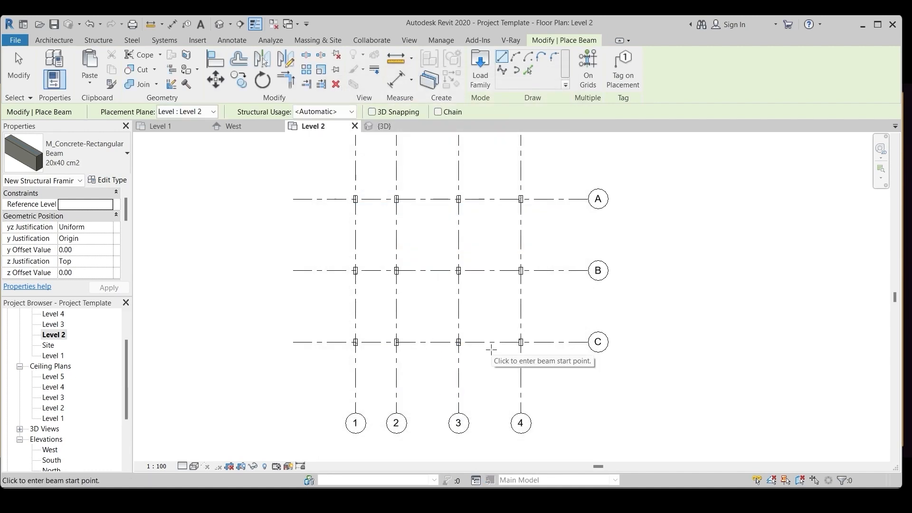
- Place the 20x40 cm2 beams along all grid lines on Level 2 and check them in the default 3D view
{"action": "left_click", "coordinate": [588, 69]}
{"action": "left_click_drag", "start_coordinate": [561, 277], "coordinate": [542, 168]}
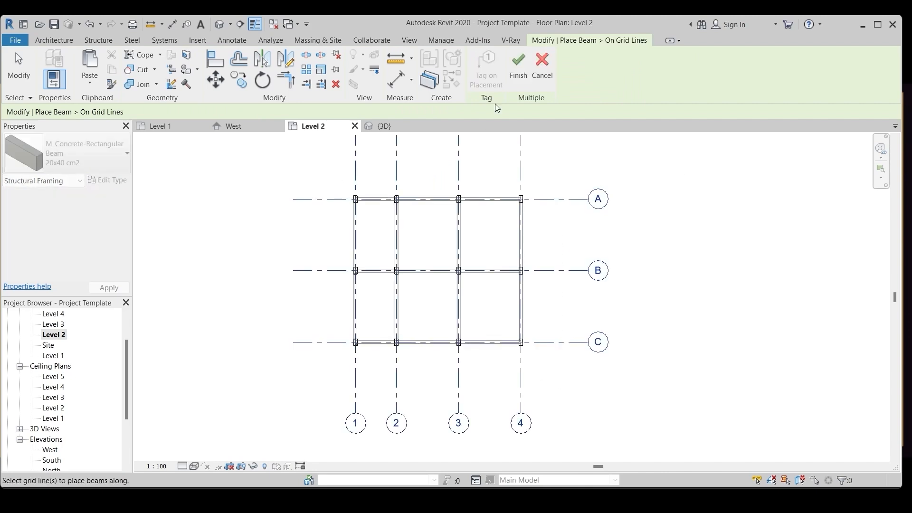
{"action": "left_click", "coordinate": [520, 67]}
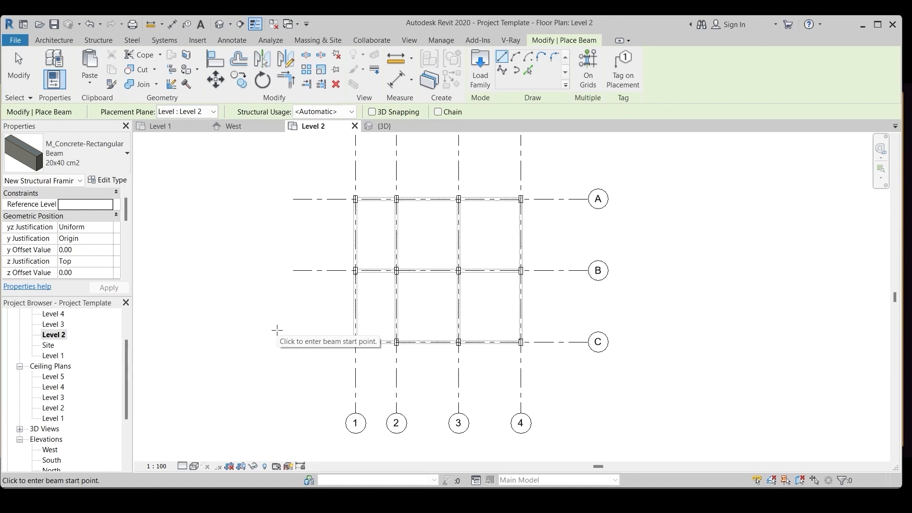
{"action": "key", "text": "Escape"}
{"action": "left_click", "coordinate": [383, 126]}
{"action": "scroll", "coordinate": [527, 320], "scroll_direction": "up", "scroll_amount": 4}
{"action": "scroll", "coordinate": [442, 295], "scroll_direction": "down", "scroll_amount": 2}
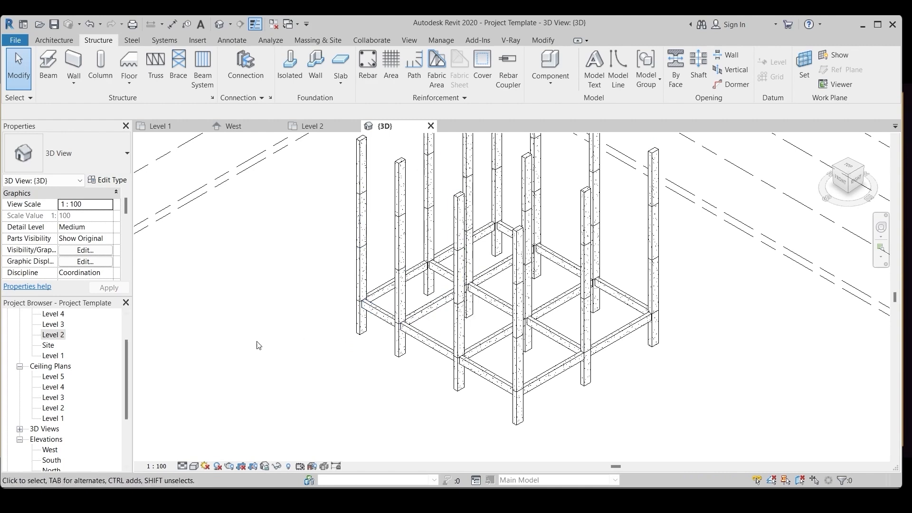
{"action": "scroll", "coordinate": [68, 350], "scroll_direction": "down", "scroll_amount": 1}
- Copy all the Level 2 beams in the West elevation, paste them aligned to Levels 3, 4 and 5, and check the frame in 3D
{"action": "double_click", "coordinate": [50, 418]}
{"action": "left_click_drag", "start_coordinate": [236, 303], "coordinate": [467, 346]}
{"action": "left_click", "coordinate": [709, 65]}
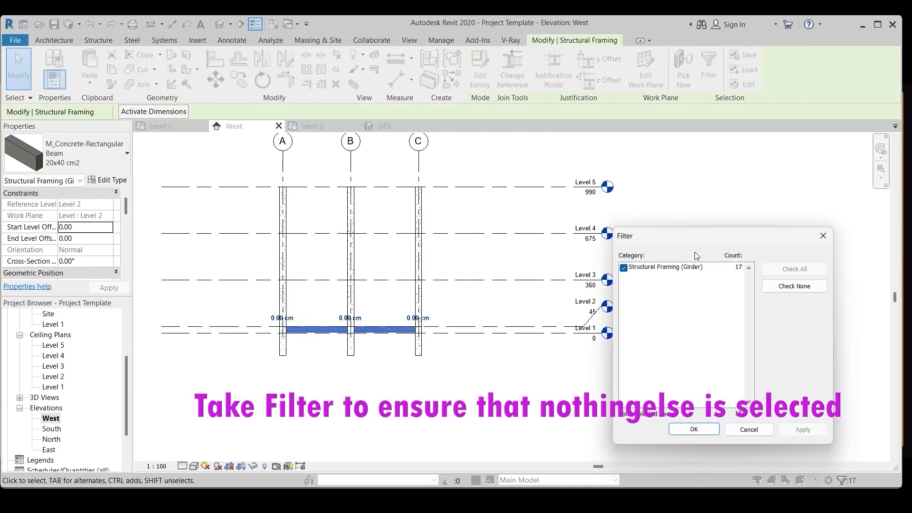
{"action": "left_click", "coordinate": [679, 429]}
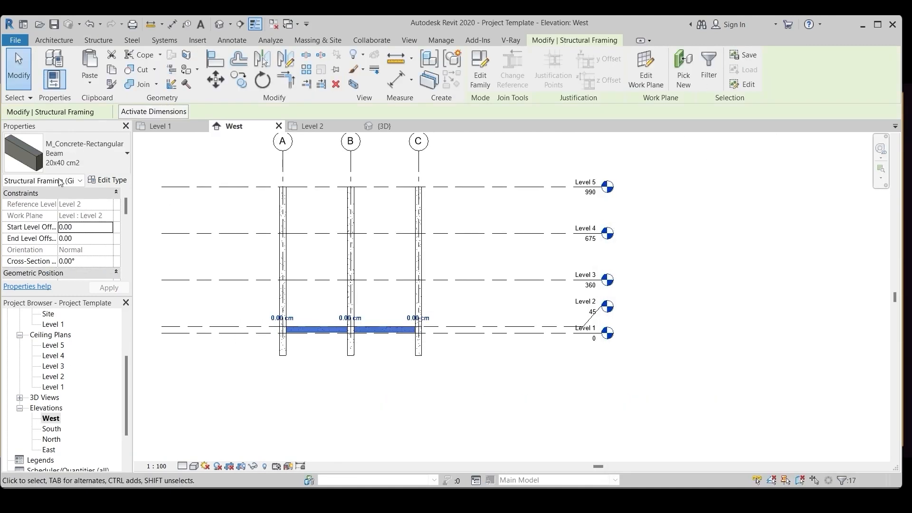
{"action": "left_click", "coordinate": [90, 82]}
{"action": "left_click", "coordinate": [126, 134]}
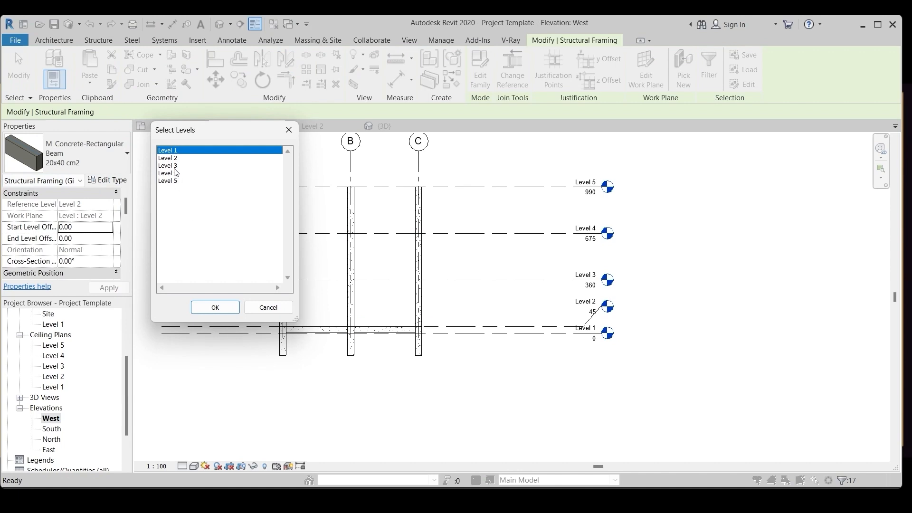
{"action": "left_click", "coordinate": [175, 166]}
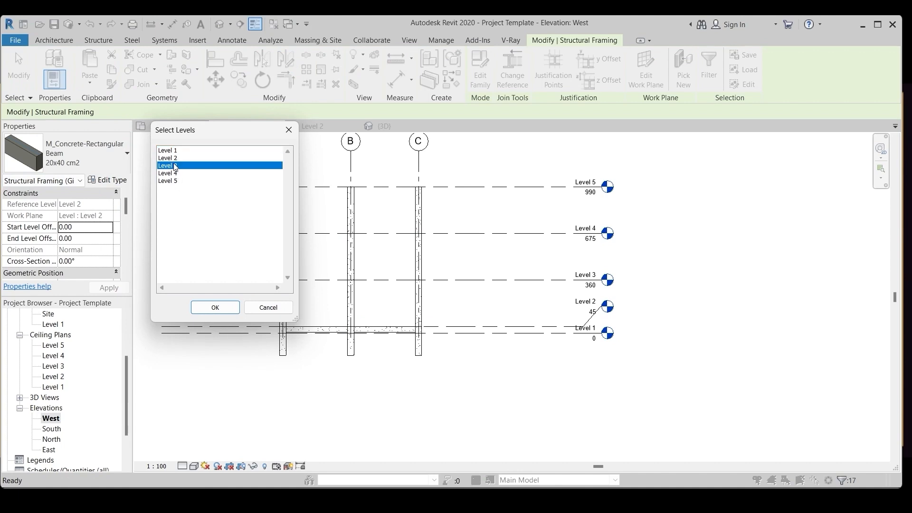
{"action": "left_click", "coordinate": [170, 174], "text": "shift"}
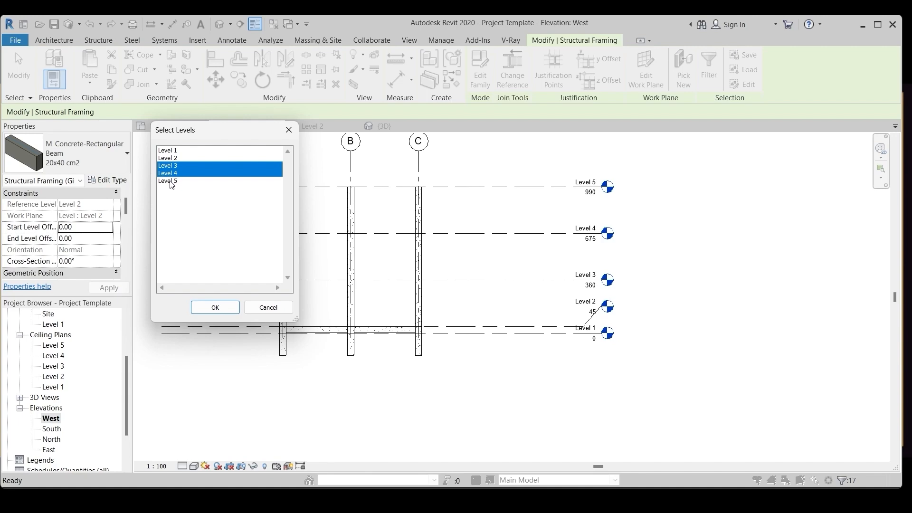
{"action": "left_click", "coordinate": [171, 181], "text": "shift"}
{"action": "left_click", "coordinate": [215, 307]}
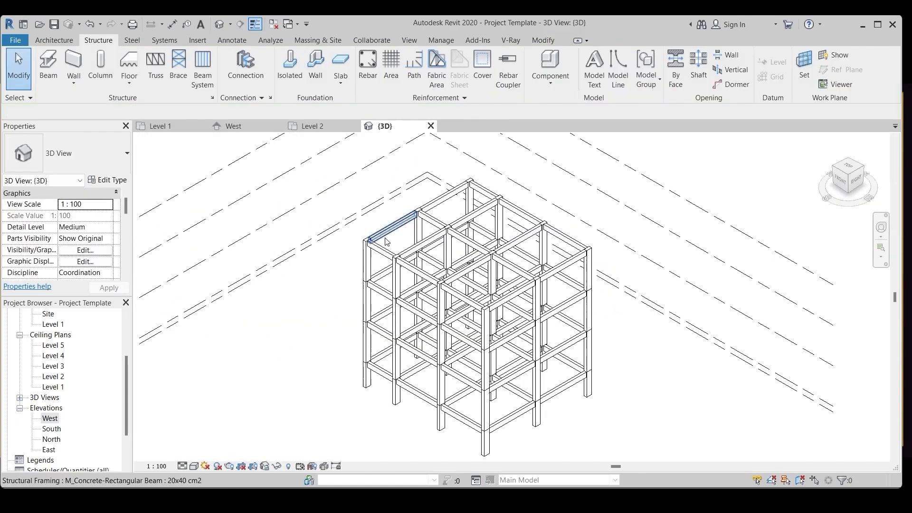
{"action": "scroll", "coordinate": [393, 225], "scroll_direction": "up", "scroll_amount": 2}
{"action": "scroll", "coordinate": [564, 146], "scroll_direction": "down", "scroll_amount": 2}
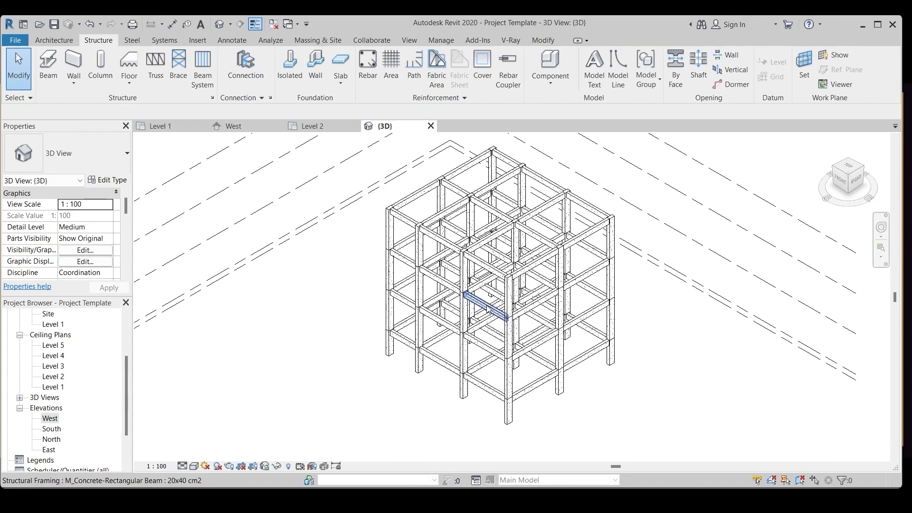
{"action": "scroll", "coordinate": [487, 306], "scroll_direction": "up", "scroll_amount": 2}
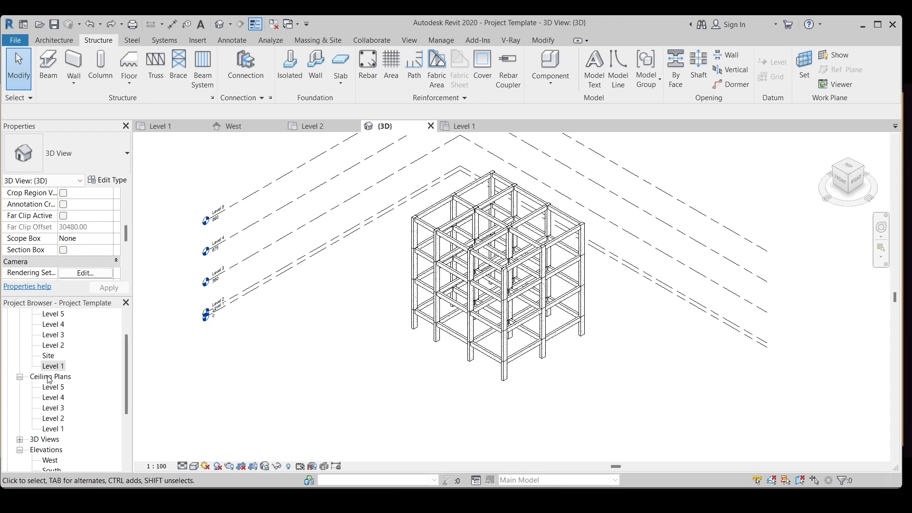
- Start an isolated foundation on the Level 1 floor plan and load the M_Footing-Rectangular family from the India library's Structural Foundations folder
{"action": "double_click", "coordinate": [52, 366]}
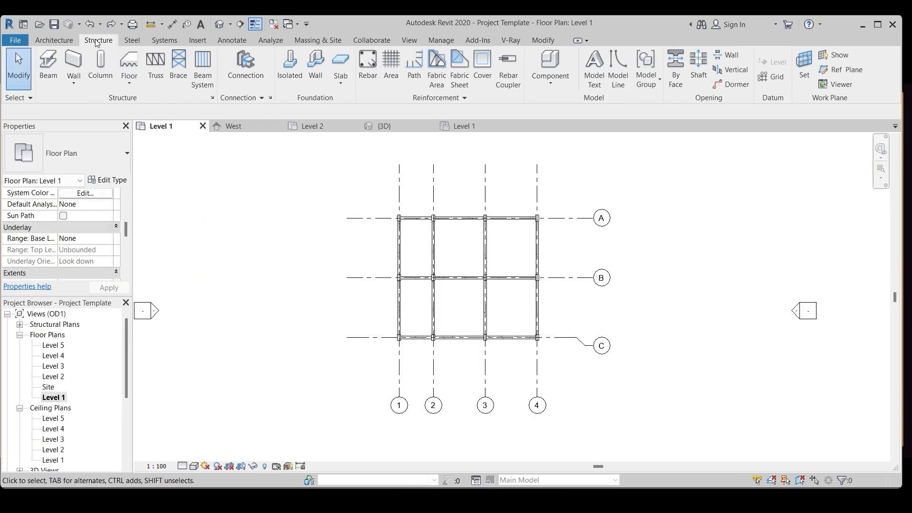
{"action": "left_click", "coordinate": [289, 64]}
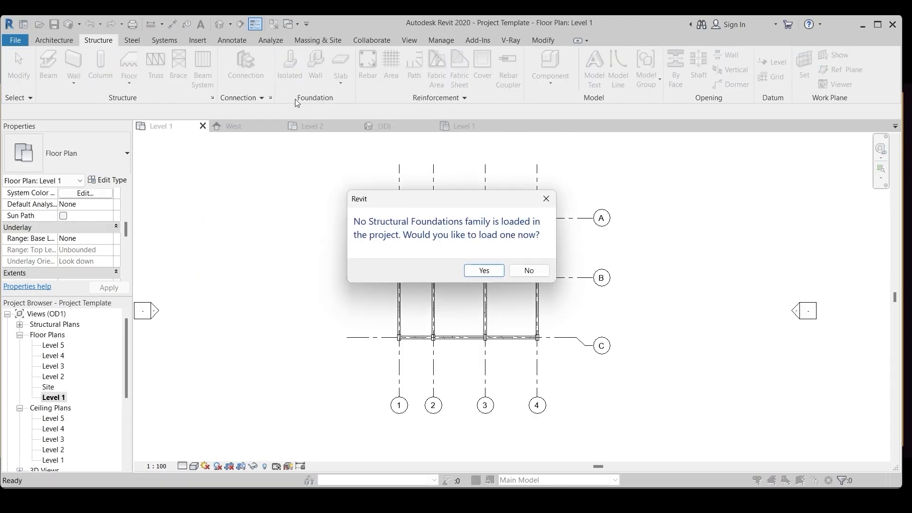
{"action": "left_click", "coordinate": [476, 269]}
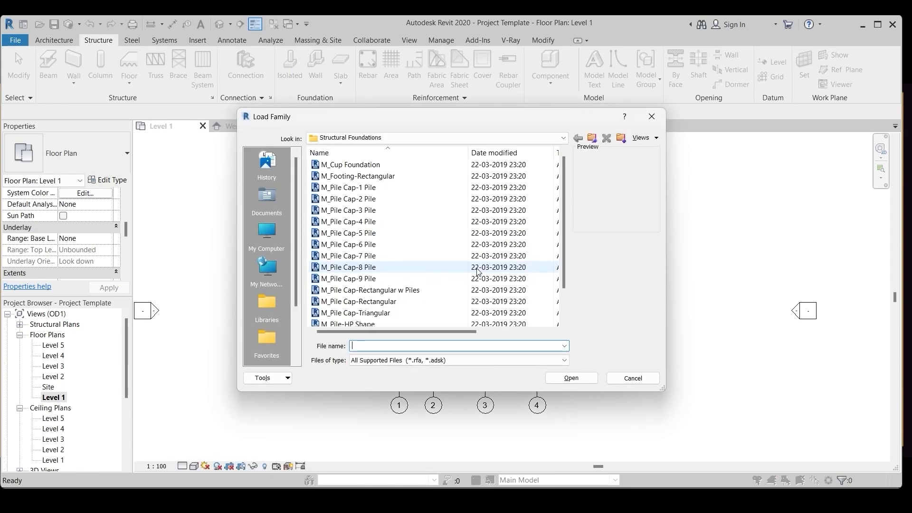
{"action": "left_click", "coordinate": [266, 306]}
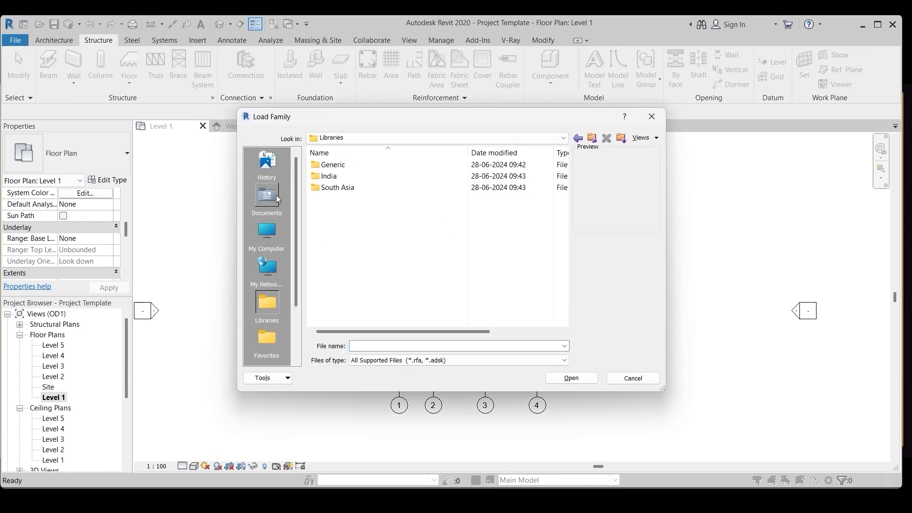
{"action": "double_click", "coordinate": [334, 176]}
{"action": "double_click", "coordinate": [413, 291]}
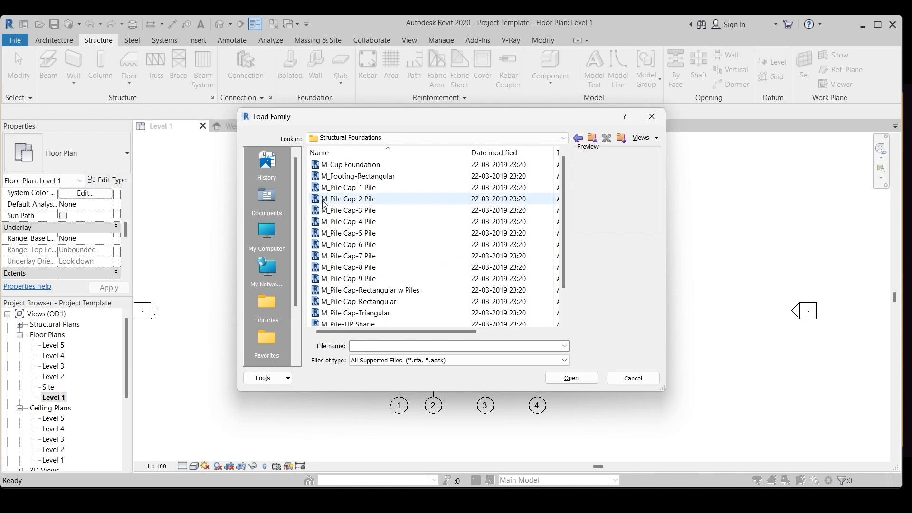
{"action": "left_click", "coordinate": [338, 177]}
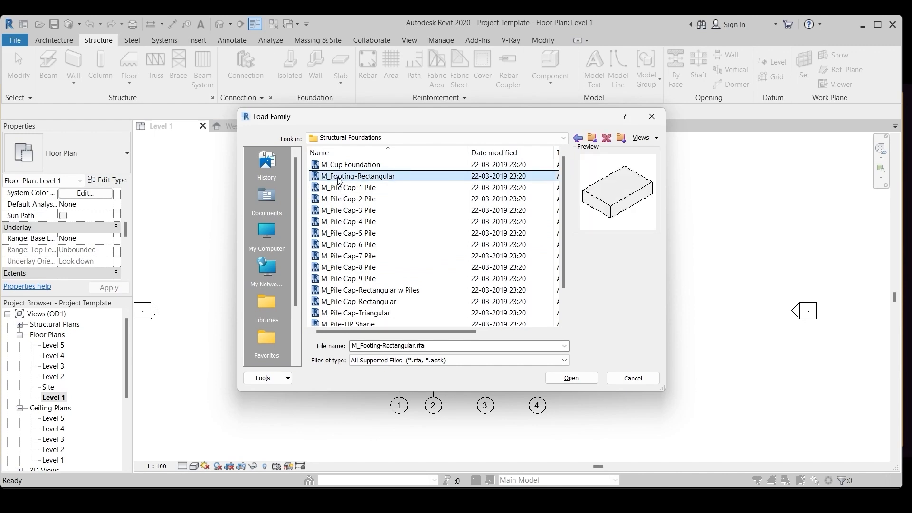
{"action": "left_click", "coordinate": [575, 378]}
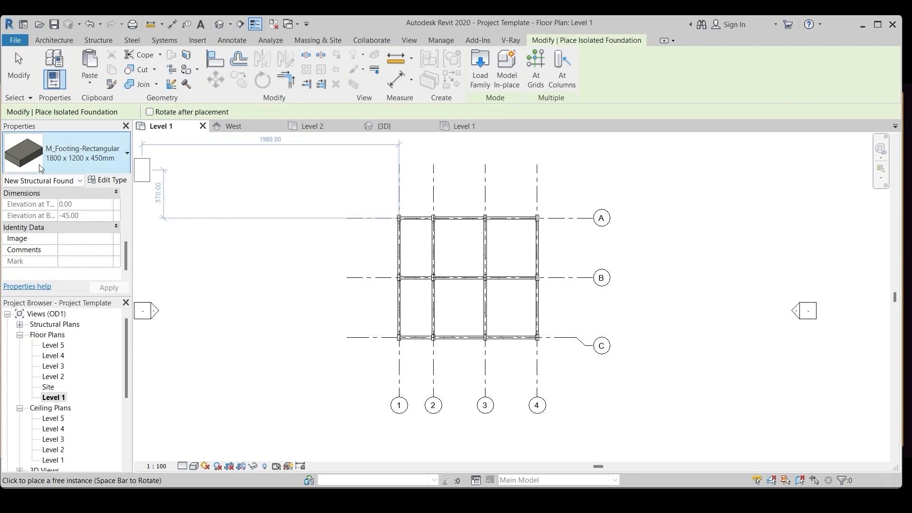
- Duplicate the 1800 x 1200 x 450mm rectangular footing type under the name 165x144x35 cm2
{"action": "left_click", "coordinate": [108, 180]}
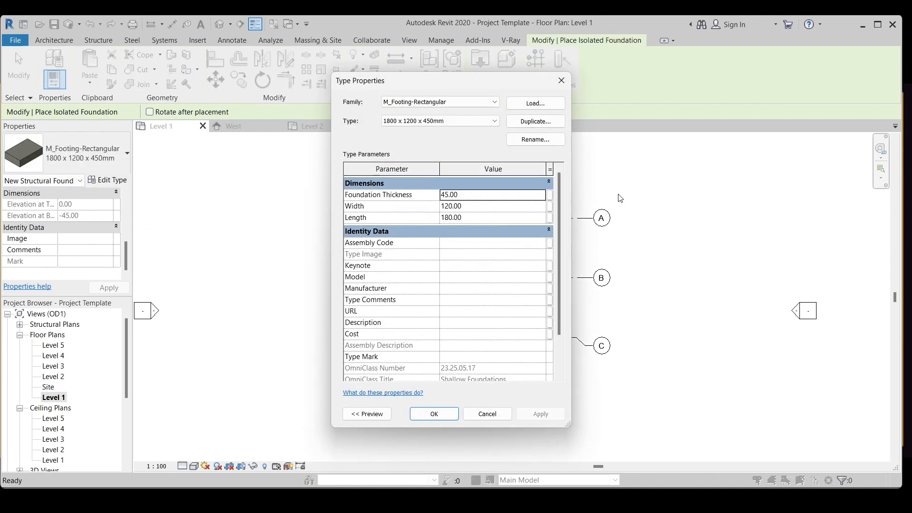
{"action": "left_click", "coordinate": [538, 122]}
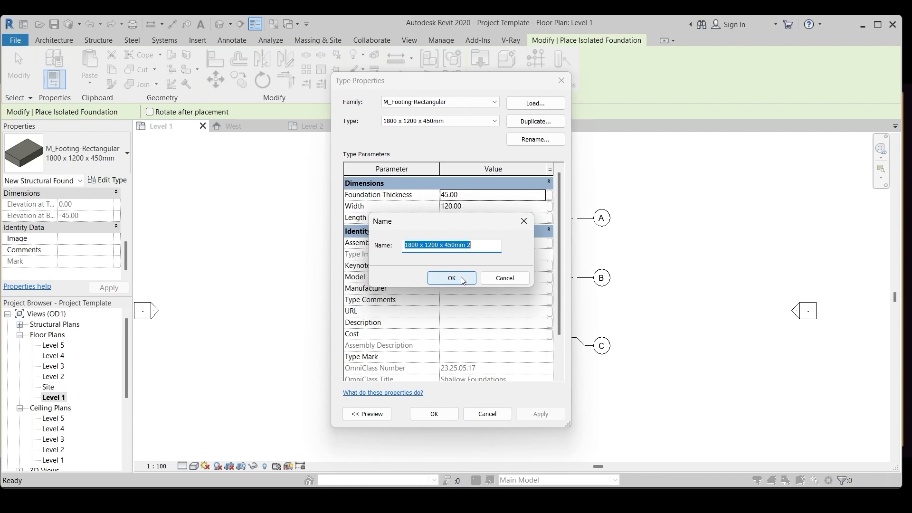
{"action": "left_click", "coordinate": [478, 245]}
{"action": "left_click_drag", "start_coordinate": [479, 245], "coordinate": [399, 247]}
{"action": "type", "text": "16"}
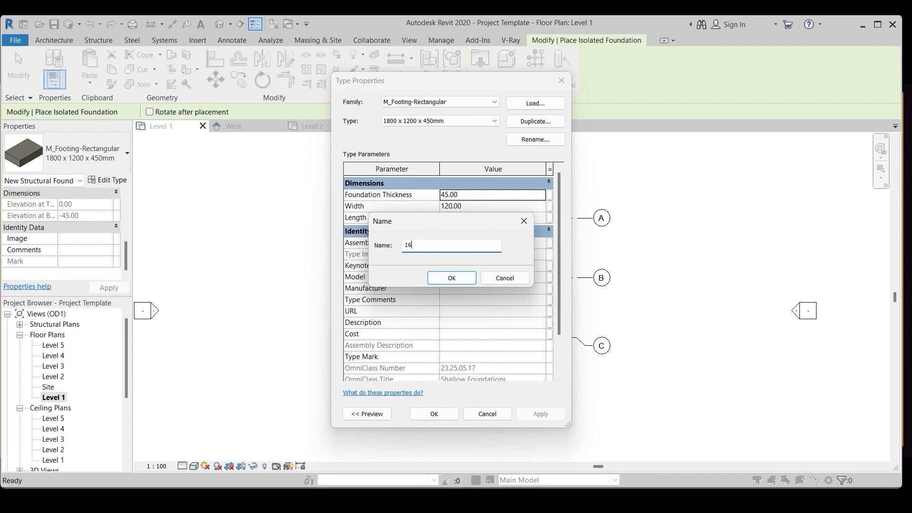
{"action": "type", "text": "5x144x35 cm2"}
{"action": "left_click", "coordinate": [451, 278]}
- Set the new footing type's foundation thickness to 35 and adjust its width and length to match the 165x144 type name
{"action": "left_click", "coordinate": [467, 194]}
{"action": "type", "text": "35"}
{"action": "left_click", "coordinate": [477, 206]}
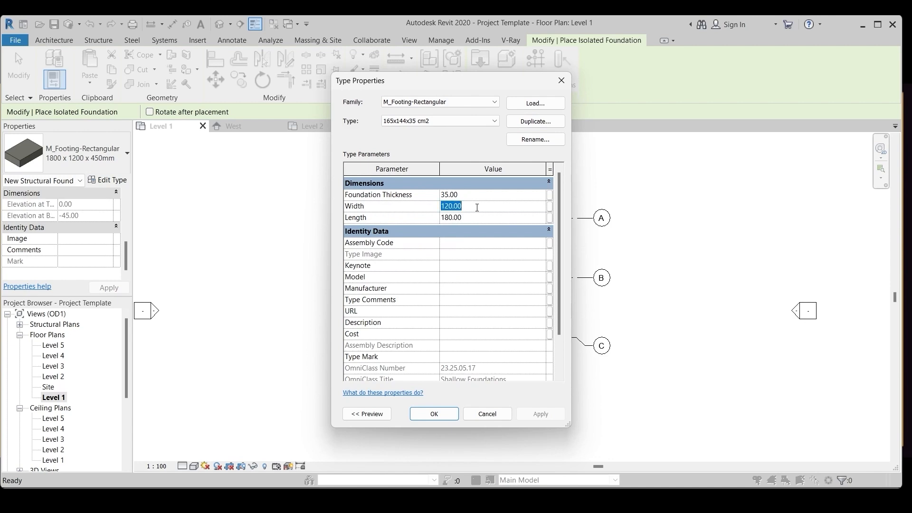
{"action": "type", "text": "1"}
{"action": "left_click", "coordinate": [469, 219]}
{"action": "type", "text": "1"}
{"action": "left_click", "coordinate": [434, 414]}
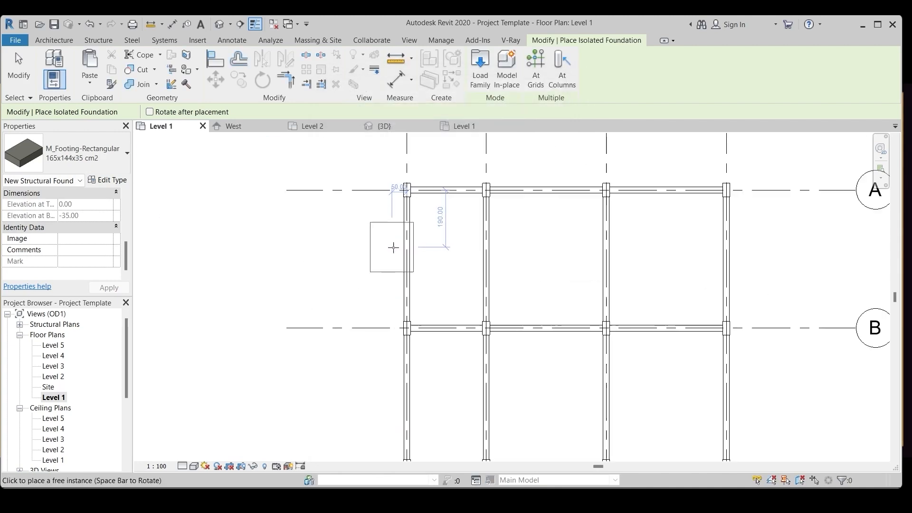
- Place the 165x144x35 cm2 footings at all grid intersections of the Level 1 floor plan and end the foundation command
{"action": "left_click", "coordinate": [535, 68]}
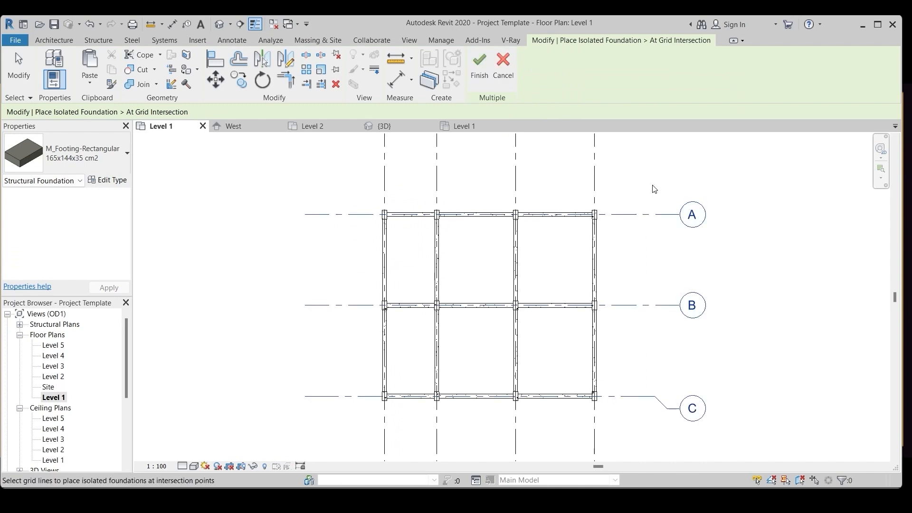
{"action": "left_click_drag", "start_coordinate": [670, 188], "coordinate": [316, 167]}
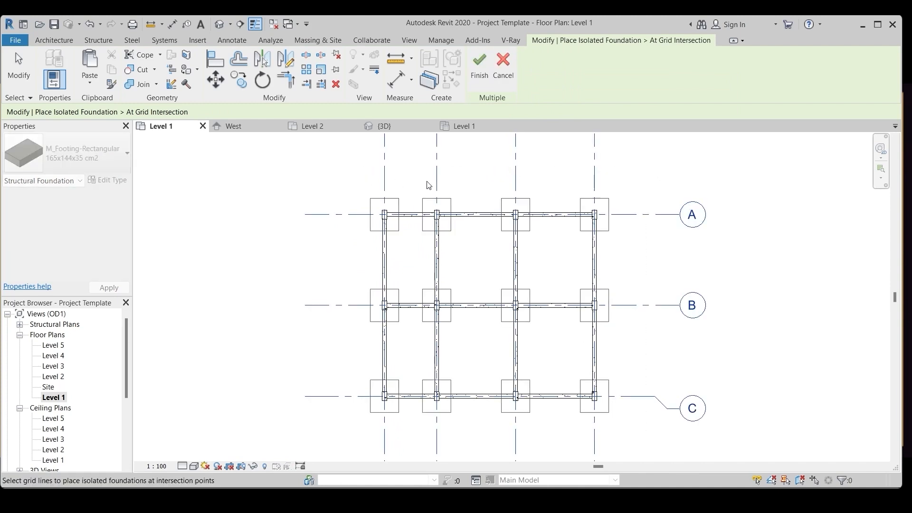
{"action": "left_click", "coordinate": [479, 67]}
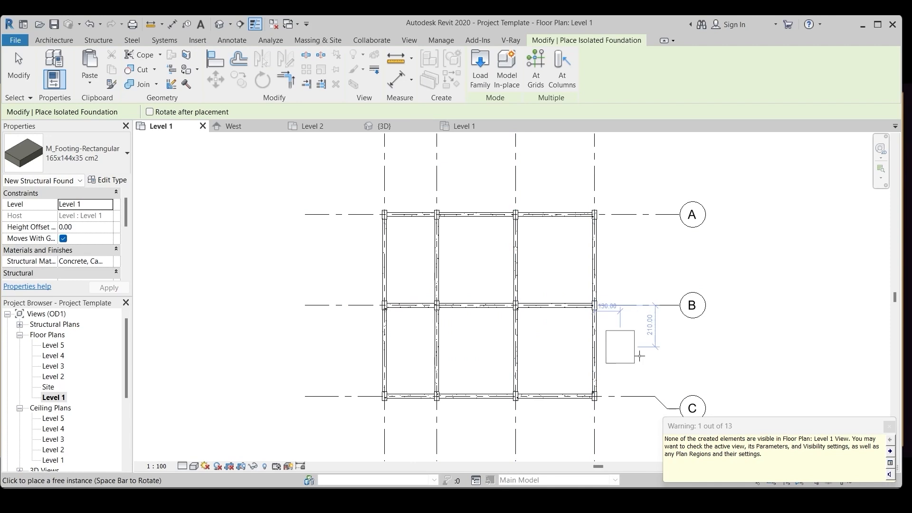
{"action": "key", "text": "Escape"}
{"action": "key", "text": "Escape"}
- Enter a new negative View Depth offset in the Level 1 floor plan's view range and apply it
{"action": "left_click_drag", "start_coordinate": [129, 207], "coordinate": [125, 242]}
{"action": "left_click", "coordinate": [85, 239]}
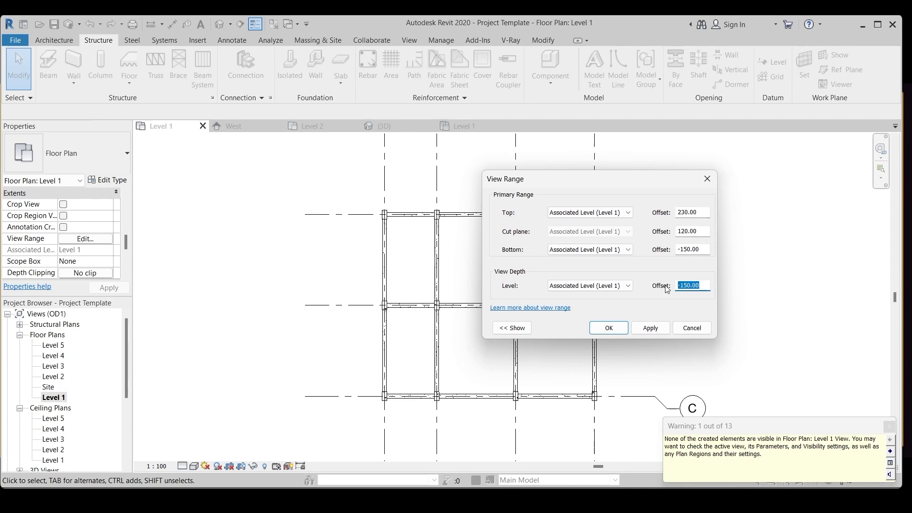
{"action": "type", "text": "-"}
{"action": "left_click", "coordinate": [648, 327]}
{"action": "left_click", "coordinate": [610, 328]}
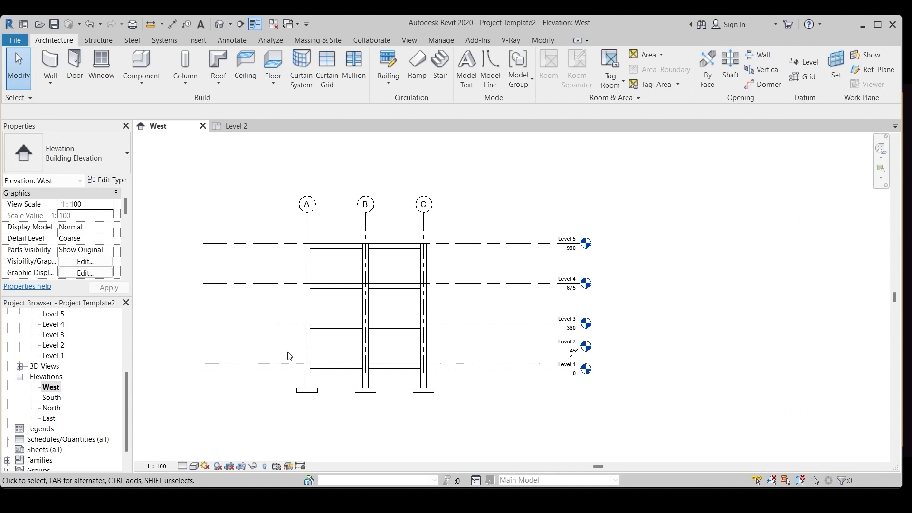
- Examine the frame and footings in the West elevation, then open the Level 2 floor plan around grids B and C
{"action": "scroll", "coordinate": [288, 355], "scroll_direction": "up", "scroll_amount": 2}
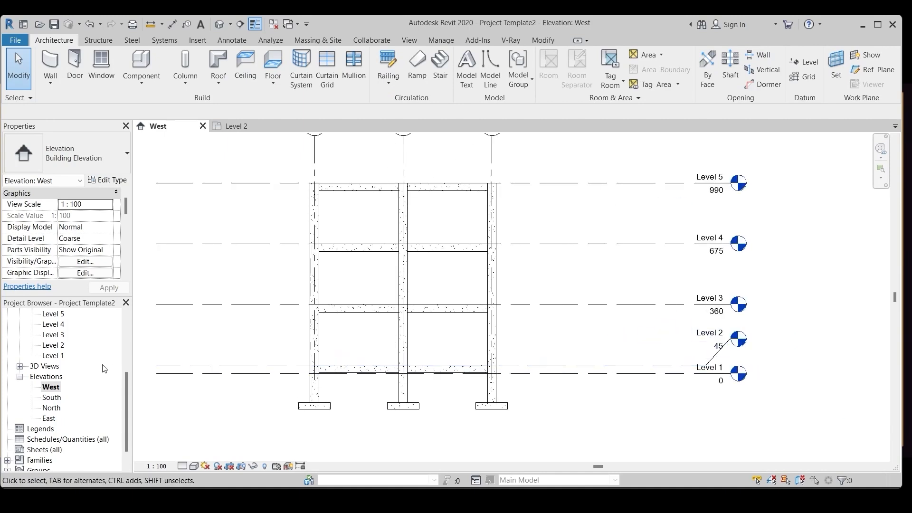
{"action": "scroll", "coordinate": [54, 370], "scroll_direction": "up", "scroll_amount": 3}
{"action": "double_click", "coordinate": [53, 366]}
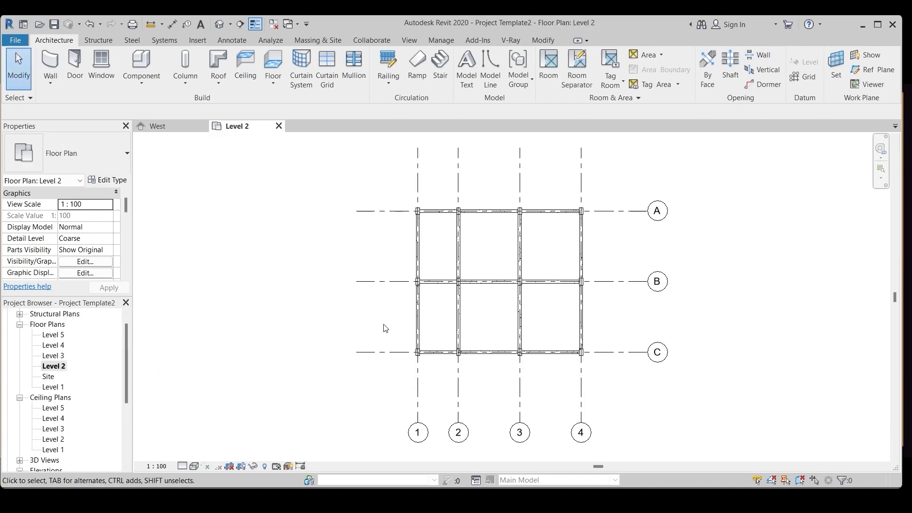
{"action": "scroll", "coordinate": [475, 315], "scroll_direction": "up", "scroll_amount": 2}
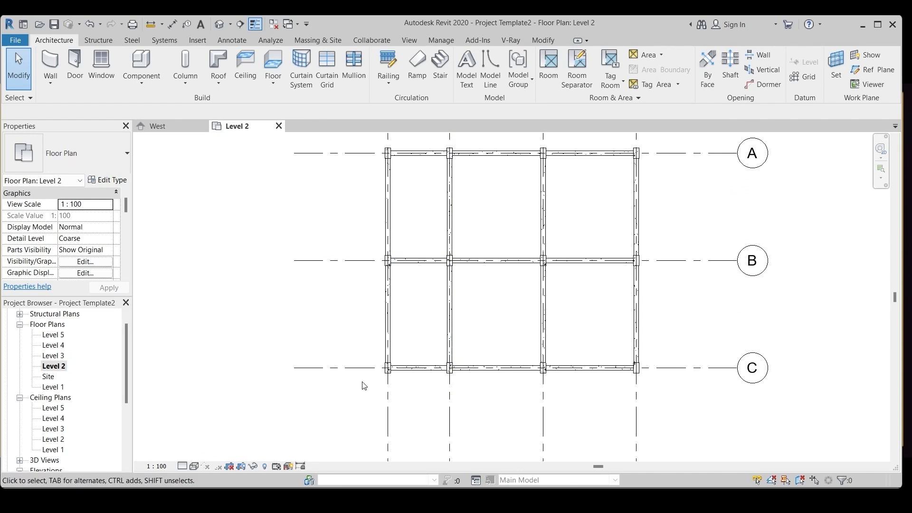
{"action": "scroll", "coordinate": [274, 320], "scroll_direction": "up", "scroll_amount": 2}
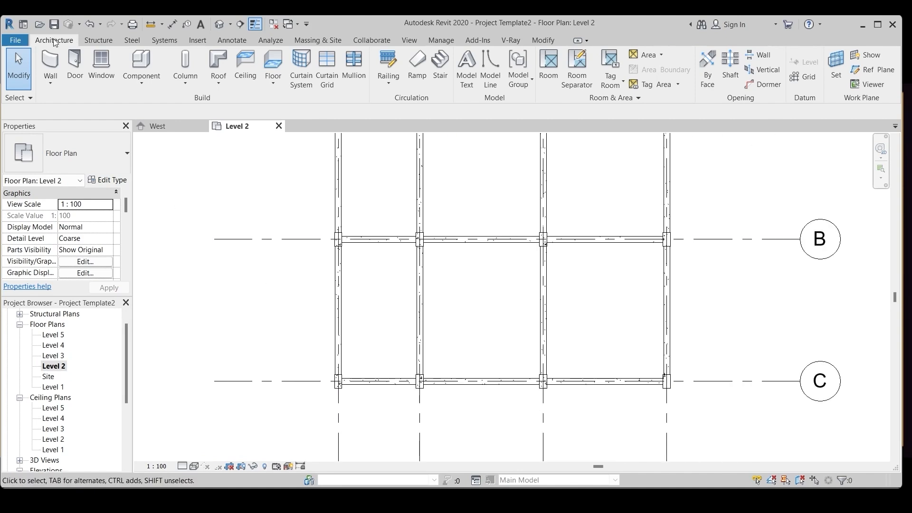
- Start a Cast-In-Place Monolithic Stair 2 from Level 2 to Level 3 with its railing set to None
{"action": "left_click", "coordinate": [440, 64]}
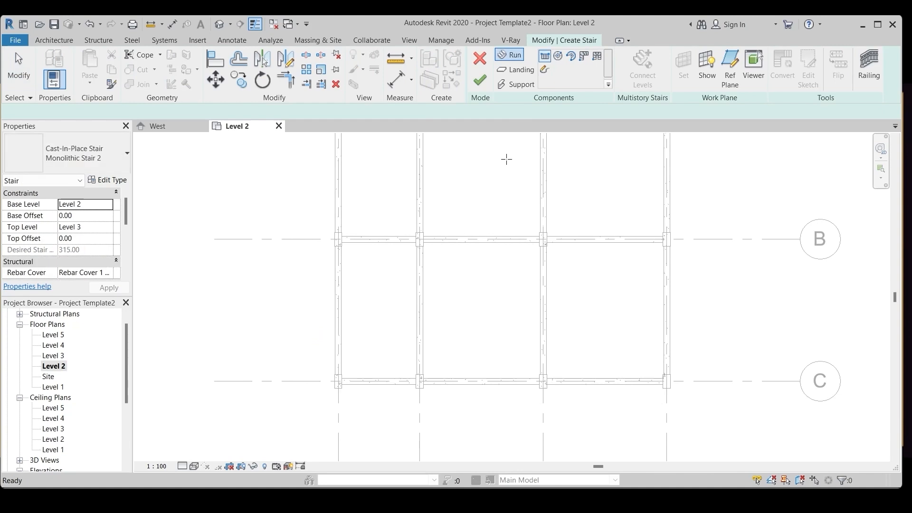
{"action": "left_click", "coordinate": [870, 66]}
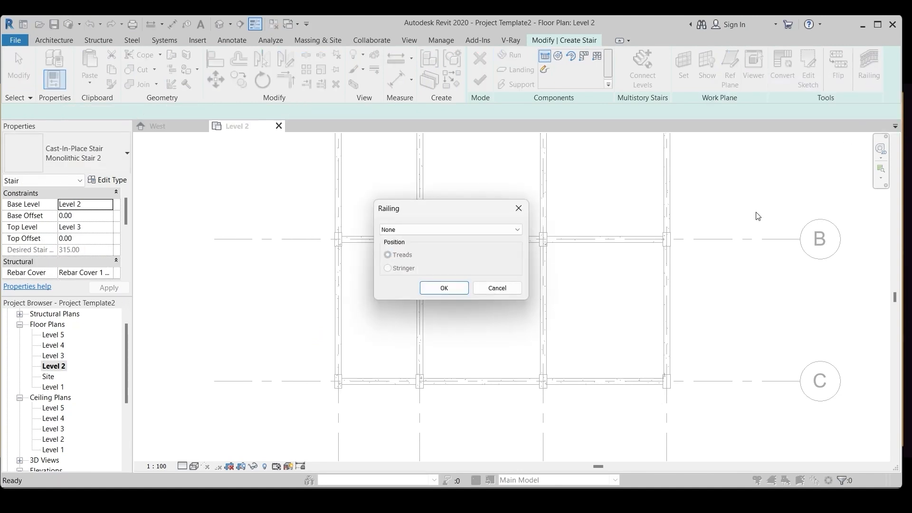
{"action": "left_click", "coordinate": [514, 232]}
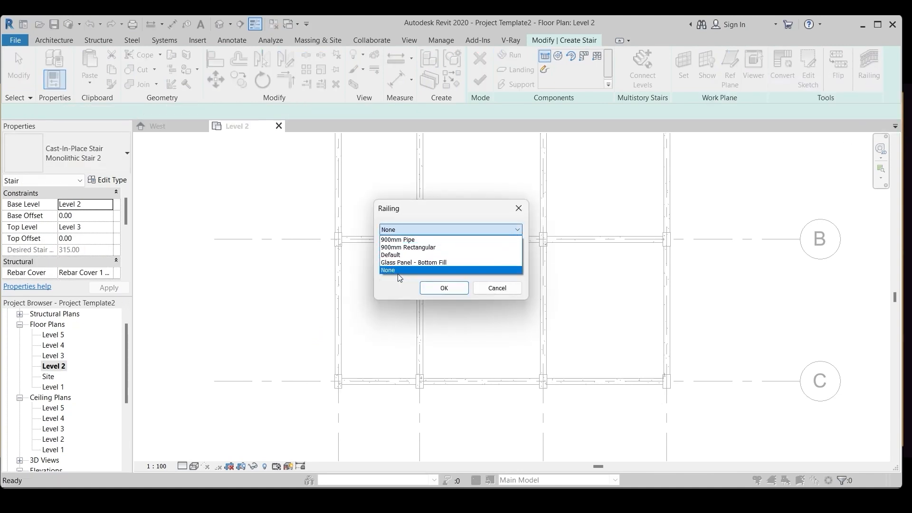
{"action": "left_click", "coordinate": [444, 291]}
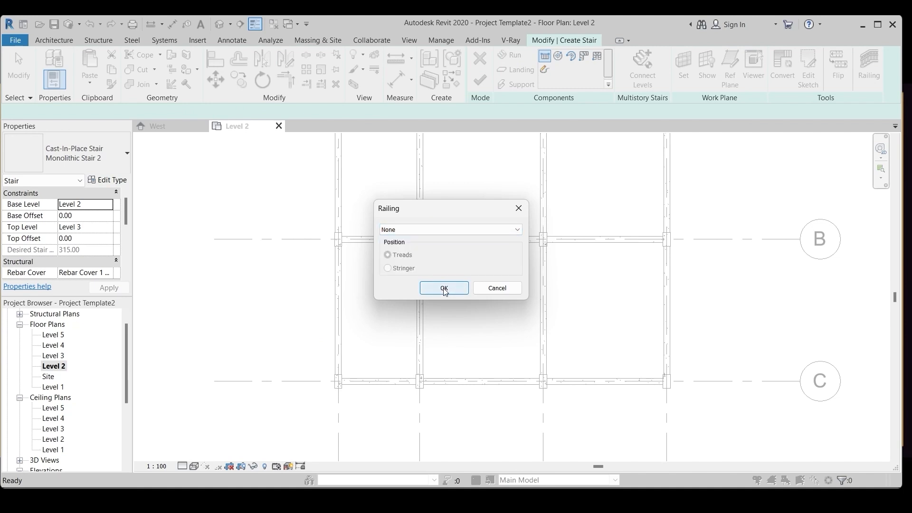
{"action": "left_click", "coordinate": [444, 289]}
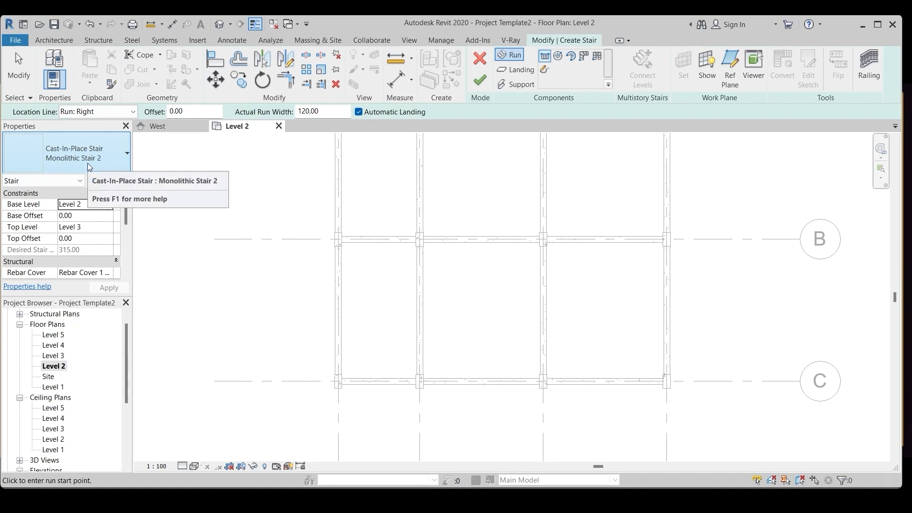
- Draw the first stair run 300 cm long from the column at grids C and 1 towards grid B, using the Run: Left location line
{"action": "scroll", "coordinate": [348, 353], "scroll_direction": "up", "scroll_amount": 5}
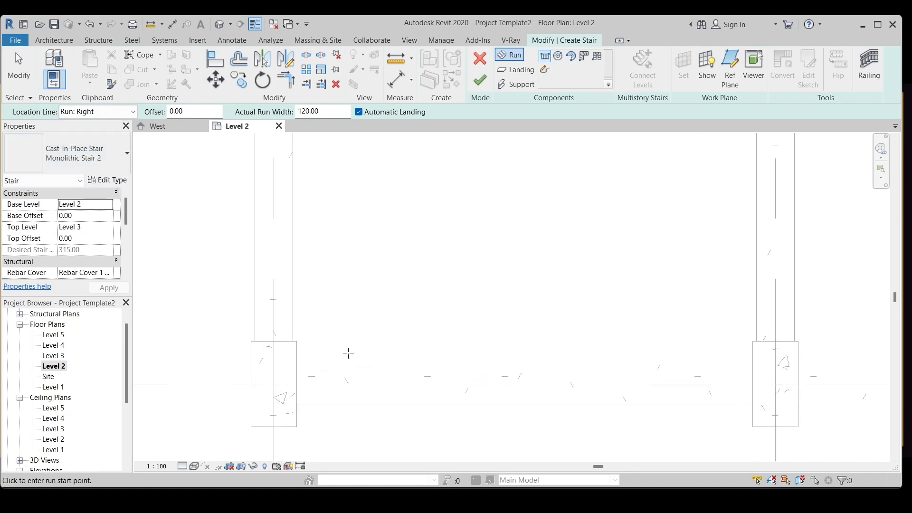
{"action": "left_click", "coordinate": [299, 365]}
{"action": "scroll", "coordinate": [326, 418], "scroll_direction": "down", "scroll_amount": 3}
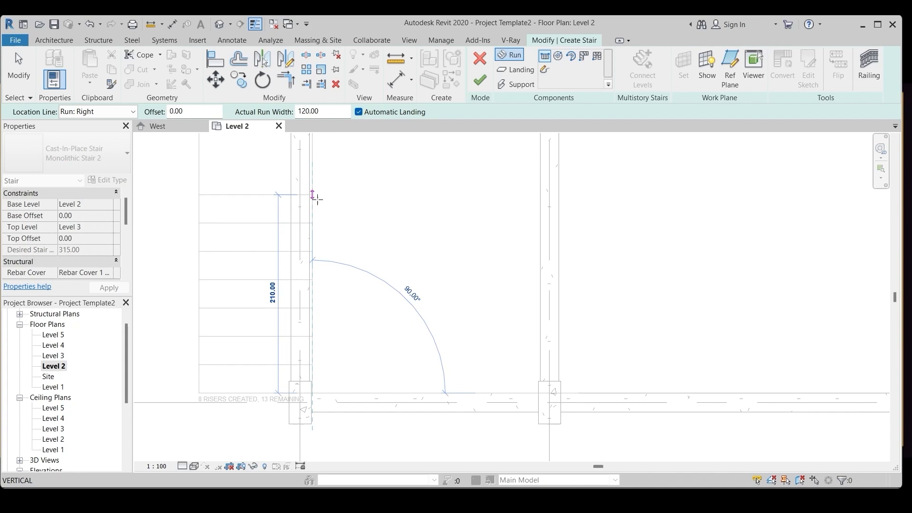
{"action": "left_click", "coordinate": [133, 111]}
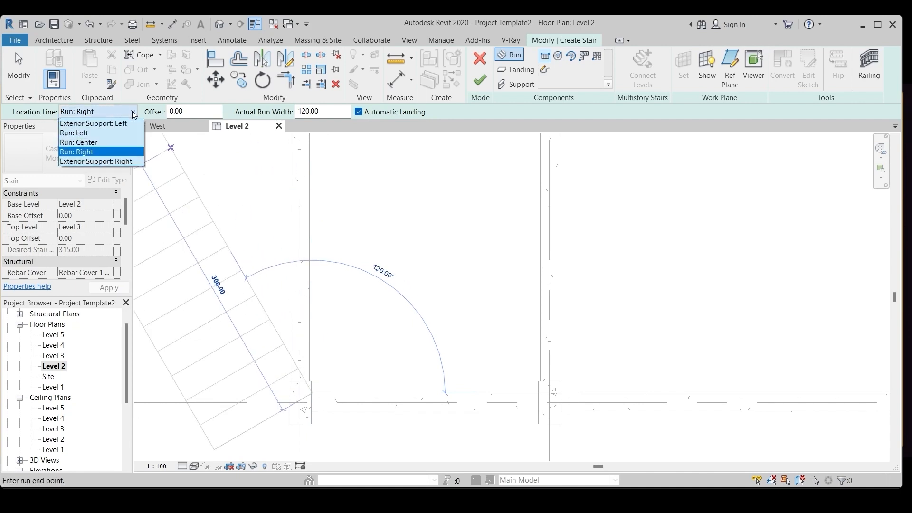
{"action": "left_click", "coordinate": [90, 135]}
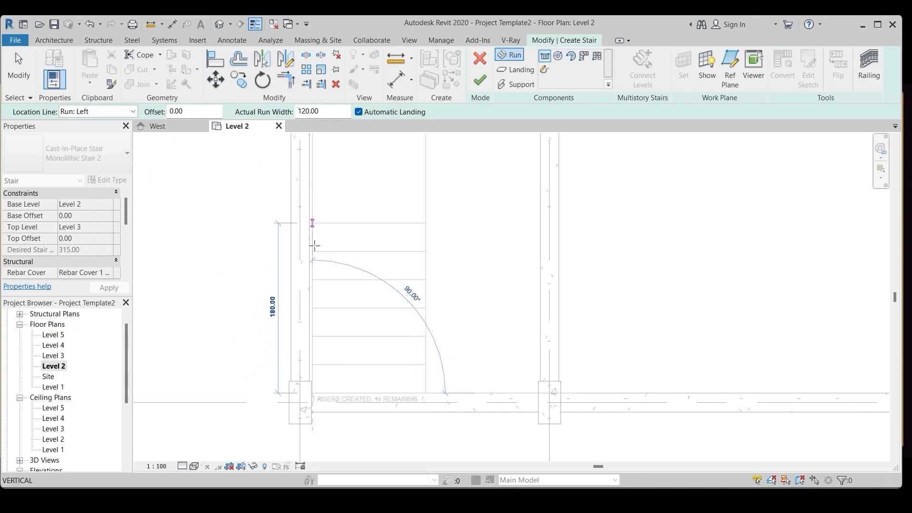
{"action": "scroll", "coordinate": [314, 244], "scroll_direction": "down", "scroll_amount": 2}
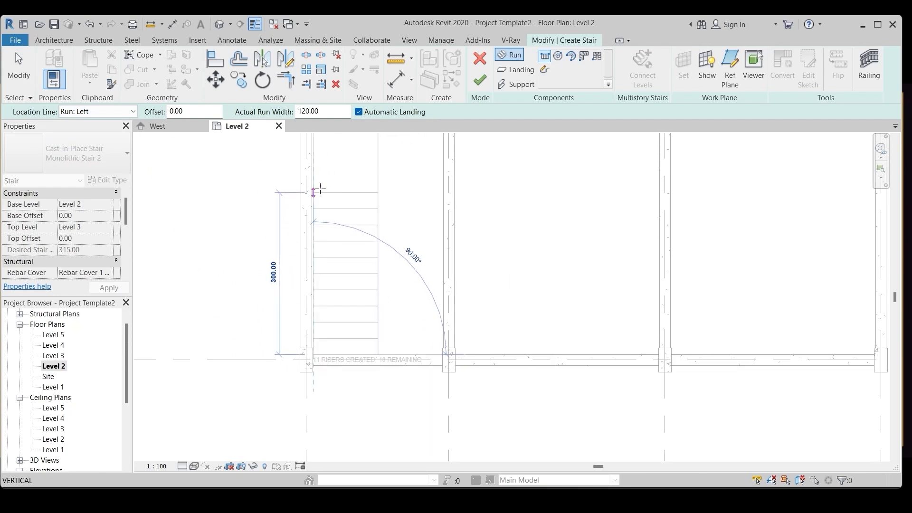
{"action": "left_click", "coordinate": [320, 190]}
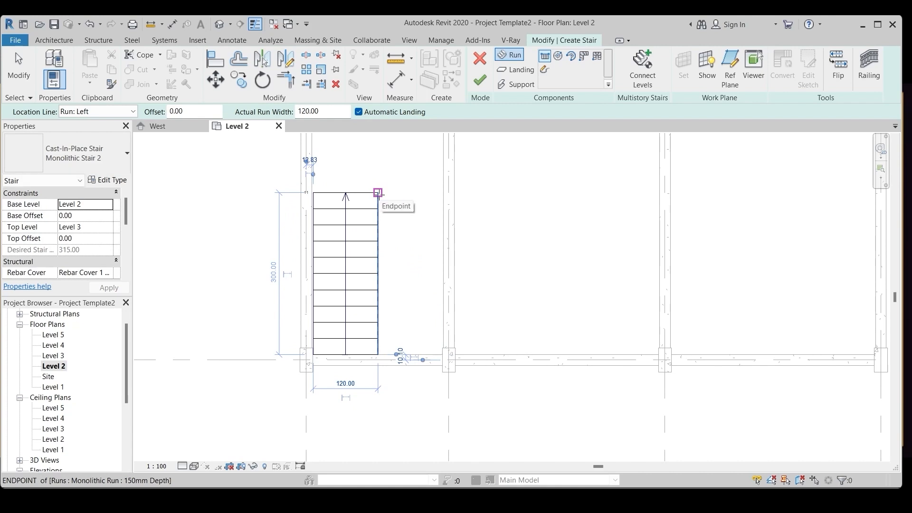
- Draw the return run beside the first, back towards grid C, using the Run: Right location line, and finish the stair
{"action": "left_click", "coordinate": [377, 192]}
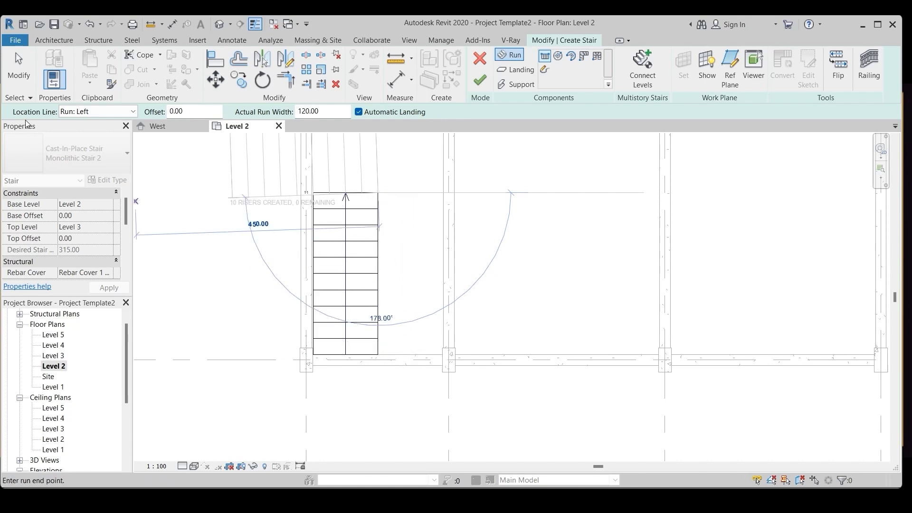
{"action": "left_click", "coordinate": [132, 113]}
{"action": "left_click", "coordinate": [127, 133]}
{"action": "left_click", "coordinate": [133, 111]}
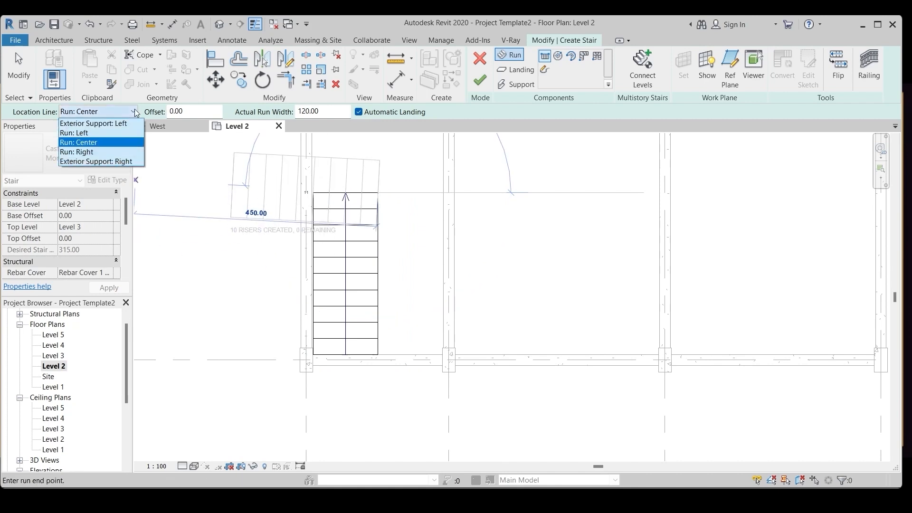
{"action": "left_click", "coordinate": [124, 153]}
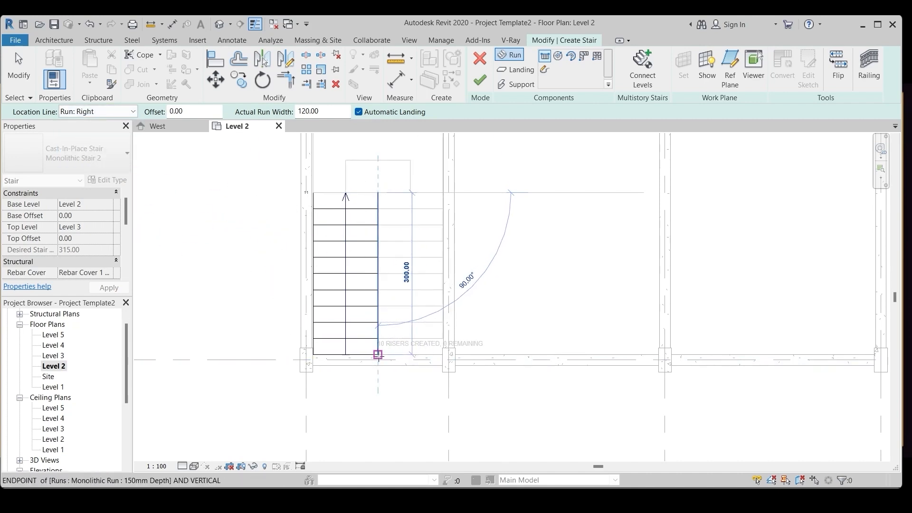
{"action": "left_click", "coordinate": [378, 355]}
{"action": "key", "text": "Escape"}
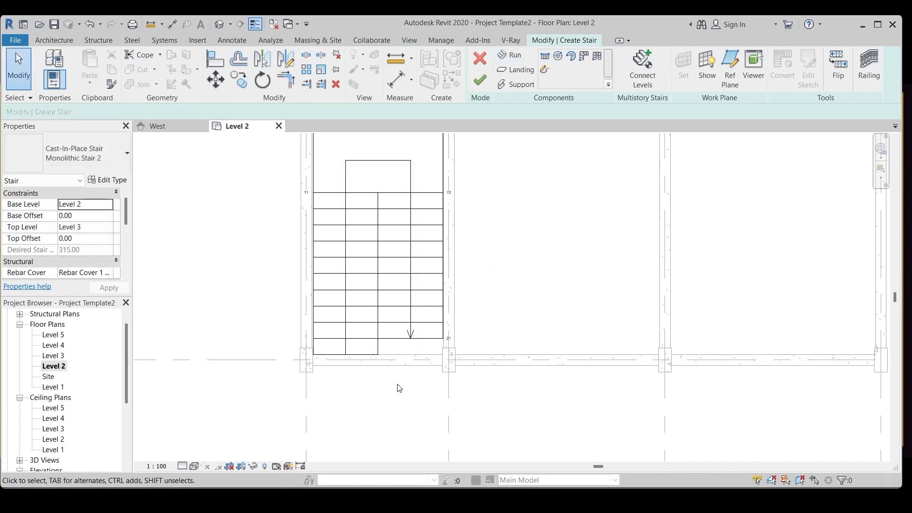
{"action": "left_click", "coordinate": [480, 81]}
- Cut a building section lengthwise through the stair between grids 1 and 2 and open the resulting Section 1 view
{"action": "scroll", "coordinate": [349, 340], "scroll_direction": "down", "scroll_amount": 1}
{"action": "scroll", "coordinate": [349, 340], "scroll_direction": "down", "scroll_amount": 4}
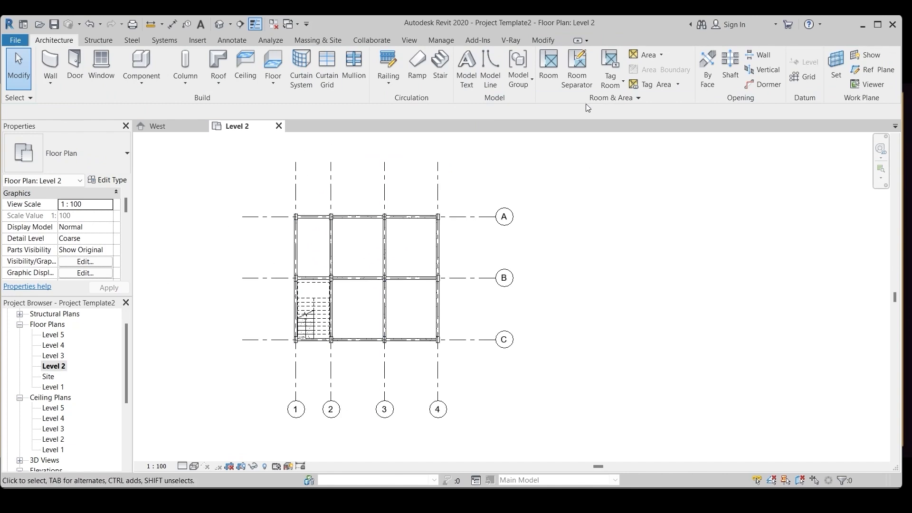
{"action": "left_click", "coordinate": [408, 40]}
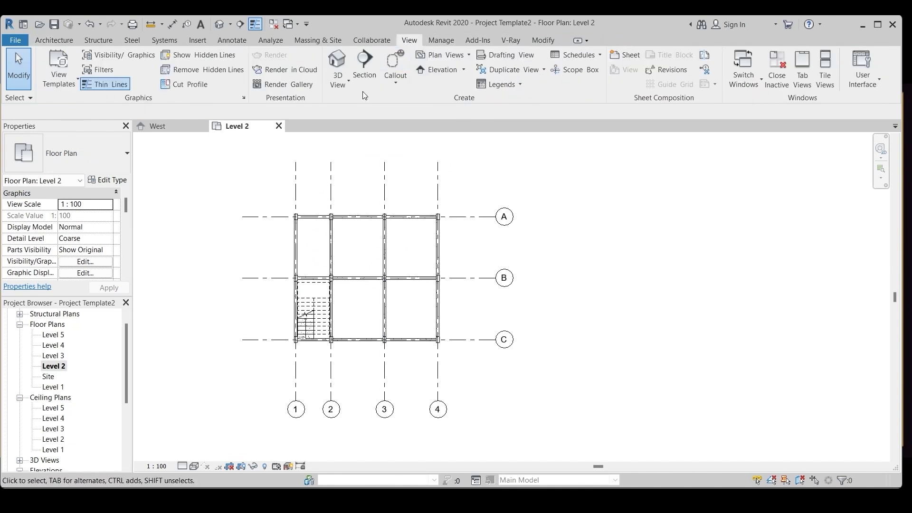
{"action": "left_click", "coordinate": [363, 66]}
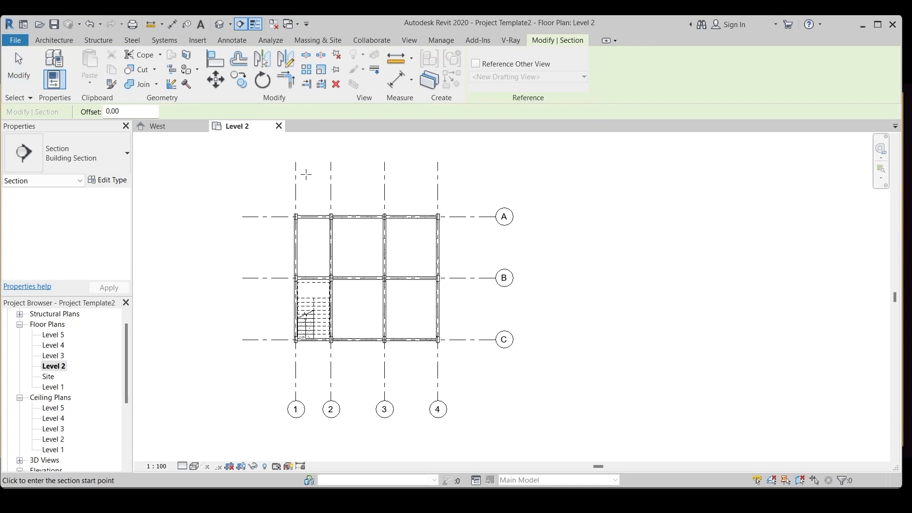
{"action": "left_click", "coordinate": [305, 174]}
{"action": "left_click", "coordinate": [306, 434]}
{"action": "key", "text": "Escape"}
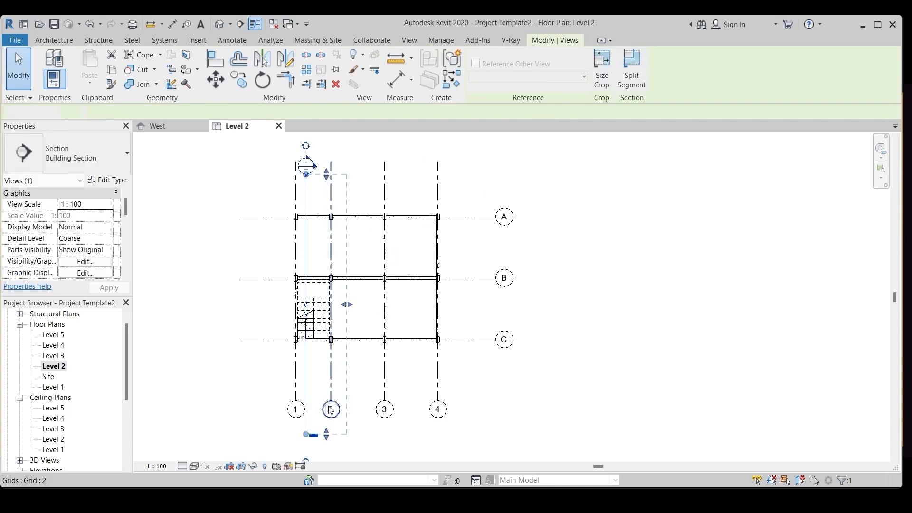
{"action": "key", "text": "Escape"}
{"action": "scroll", "coordinate": [284, 186], "scroll_direction": "down", "scroll_amount": 2}
{"action": "scroll", "coordinate": [75, 391], "scroll_direction": "down", "scroll_amount": 4}
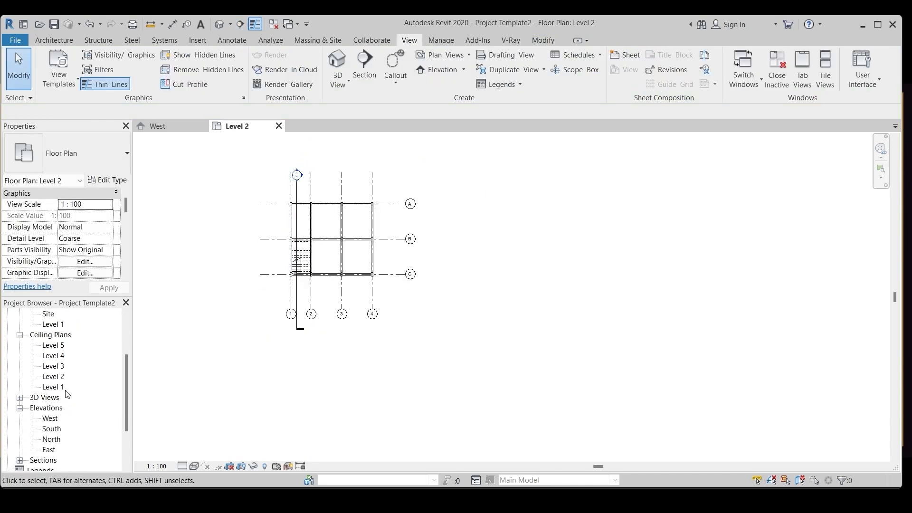
{"action": "left_click", "coordinate": [19, 397]}
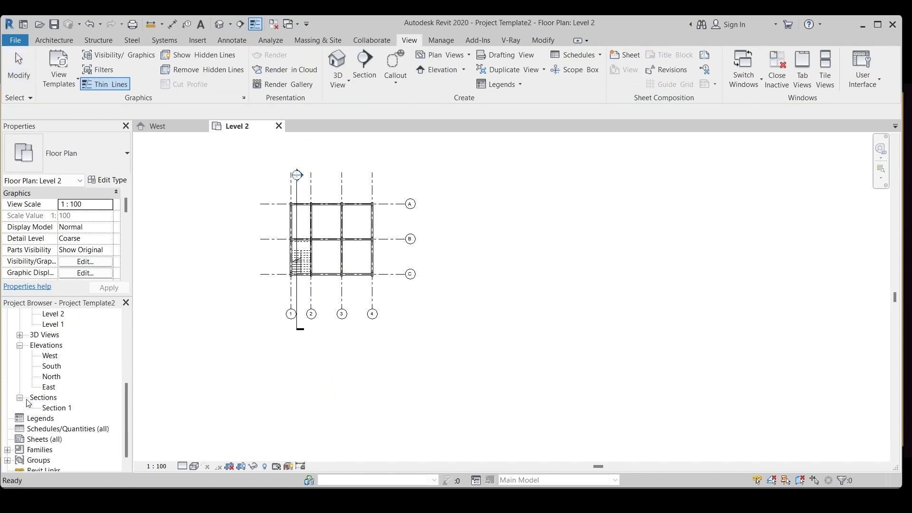
{"action": "double_click", "coordinate": [61, 407]}
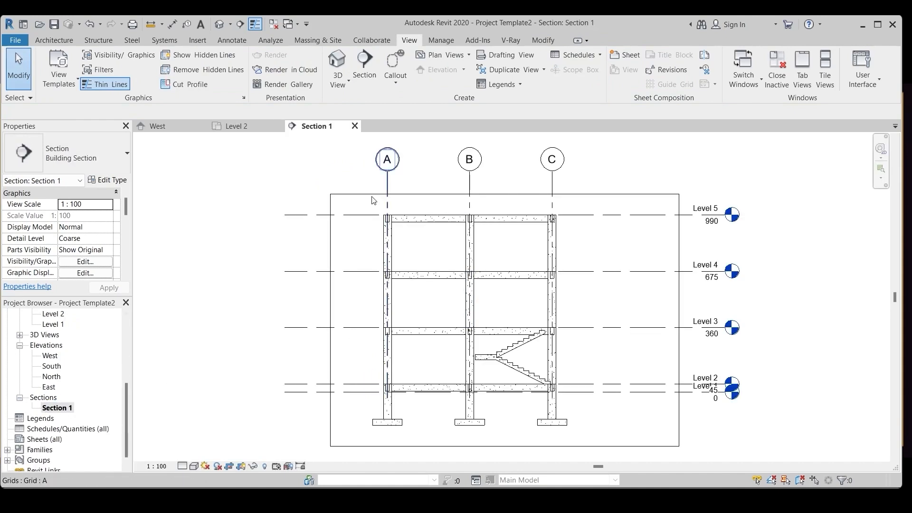
- Examine how the stair's runs and landing meet the beams and columns between Level 2 and Level 3 in Section 1
{"action": "scroll", "coordinate": [347, 266], "scroll_direction": "down", "scroll_amount": 3}
{"action": "scroll", "coordinate": [475, 299], "scroll_direction": "up", "scroll_amount": 6}
{"action": "scroll", "coordinate": [479, 303], "scroll_direction": "down", "scroll_amount": 2}
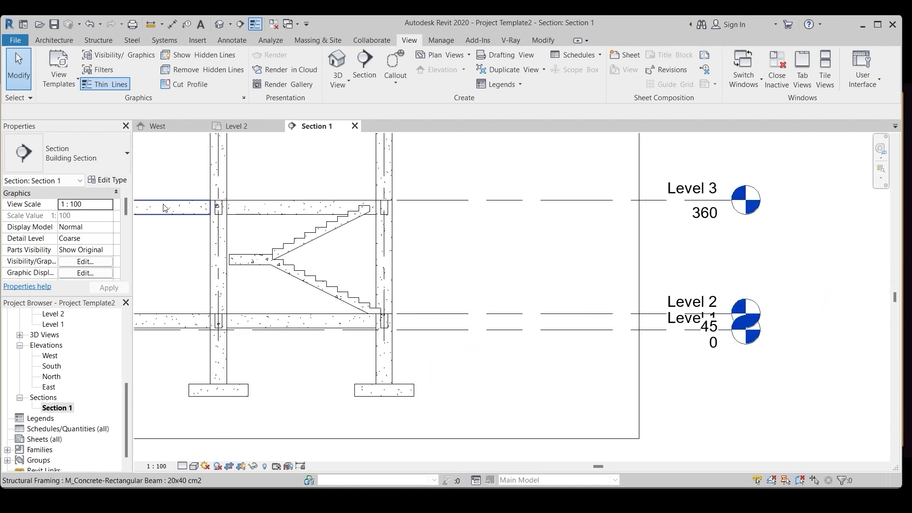
{"action": "scroll", "coordinate": [427, 299], "scroll_direction": "down", "scroll_amount": 2}
{"action": "scroll", "coordinate": [426, 282], "scroll_direction": "up", "scroll_amount": 2}
{"action": "scroll", "coordinate": [426, 282], "scroll_direction": "up", "scroll_amount": 2}
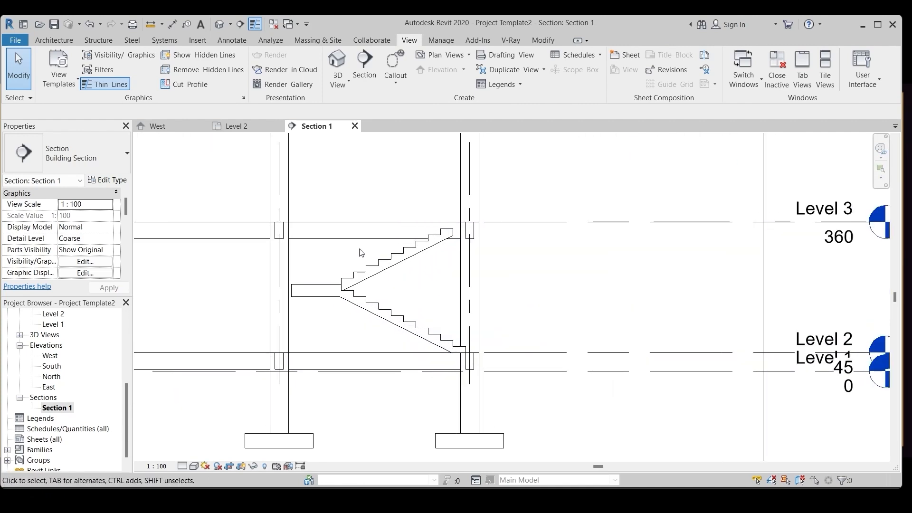
{"action": "scroll", "coordinate": [412, 274], "scroll_direction": "up", "scroll_amount": 2}
{"action": "scroll", "coordinate": [347, 275], "scroll_direction": "down", "scroll_amount": 1}
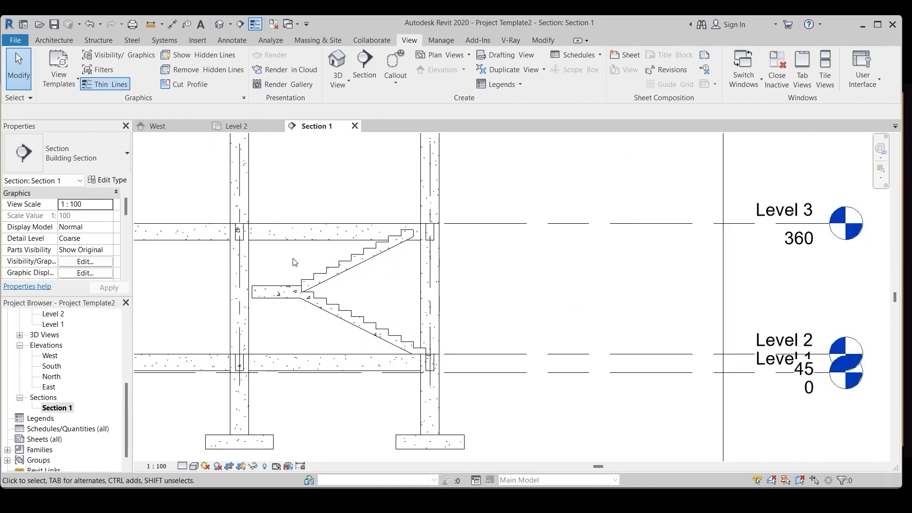
{"action": "scroll", "coordinate": [339, 273], "scroll_direction": "down", "scroll_amount": 2}
{"action": "scroll", "coordinate": [285, 261], "scroll_direction": "up", "scroll_amount": 1}
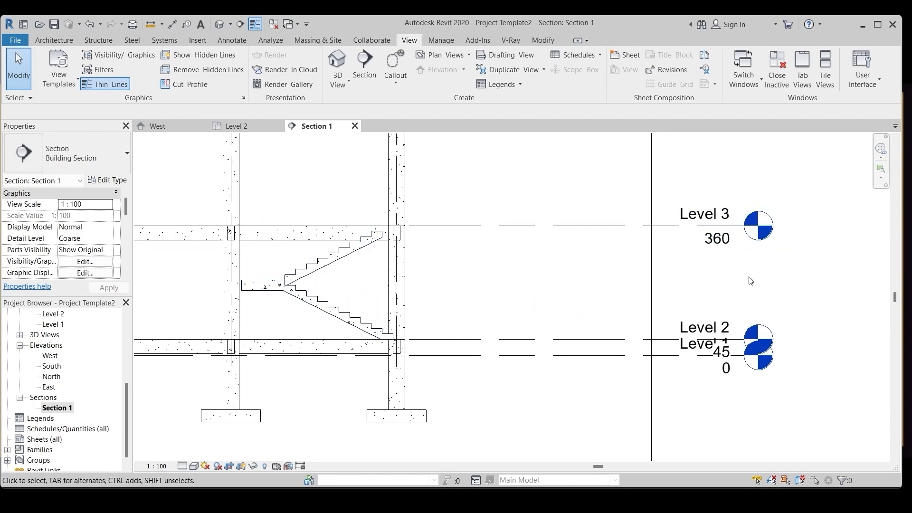
{"action": "scroll", "coordinate": [417, 285], "scroll_direction": "down", "scroll_amount": 1}
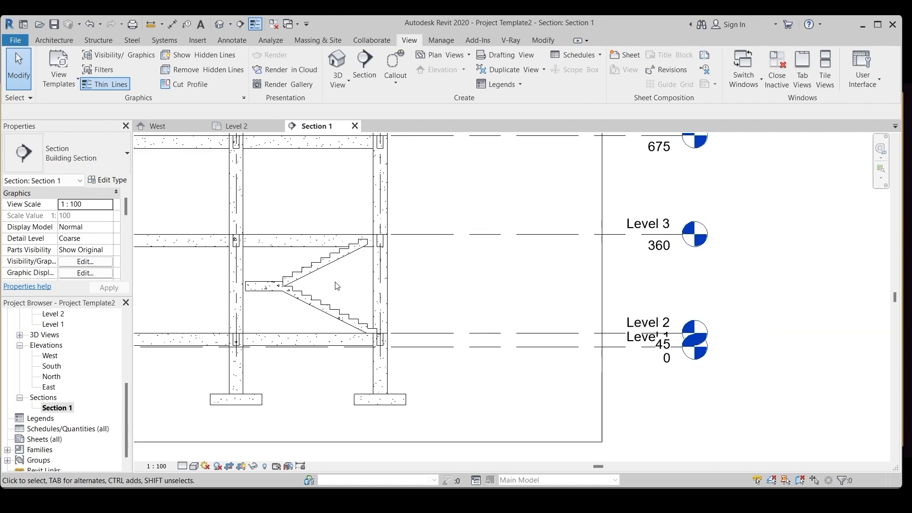
- Edit the stair in Section 1 and turn off End with Riser for the upper run
{"action": "left_click", "coordinate": [315, 275]}
{"action": "left_click", "coordinate": [485, 65]}
{"action": "scroll", "coordinate": [316, 289], "scroll_direction": "up", "scroll_amount": 2}
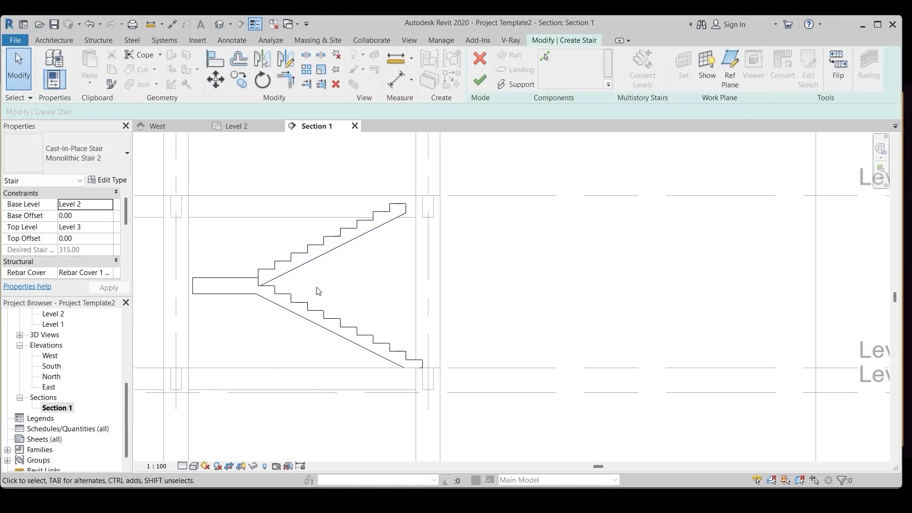
{"action": "left_click", "coordinate": [326, 258]}
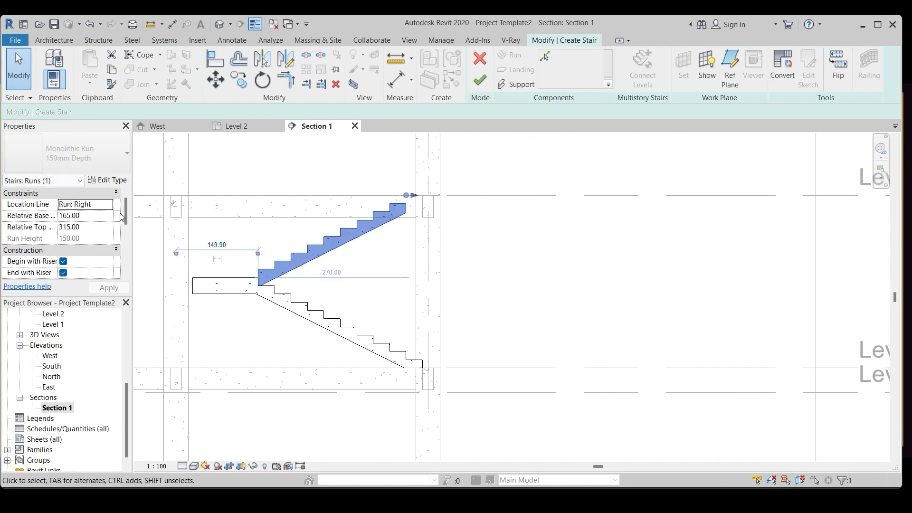
{"action": "left_click_drag", "start_coordinate": [126, 207], "coordinate": [127, 229]}
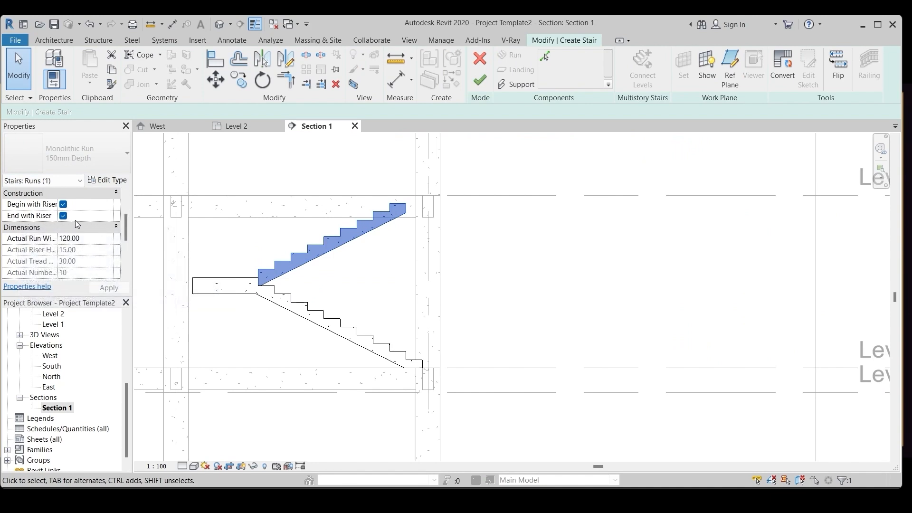
{"action": "scroll", "coordinate": [76, 221], "scroll_direction": "up", "scroll_amount": 1}
{"action": "left_click", "coordinate": [78, 246]}
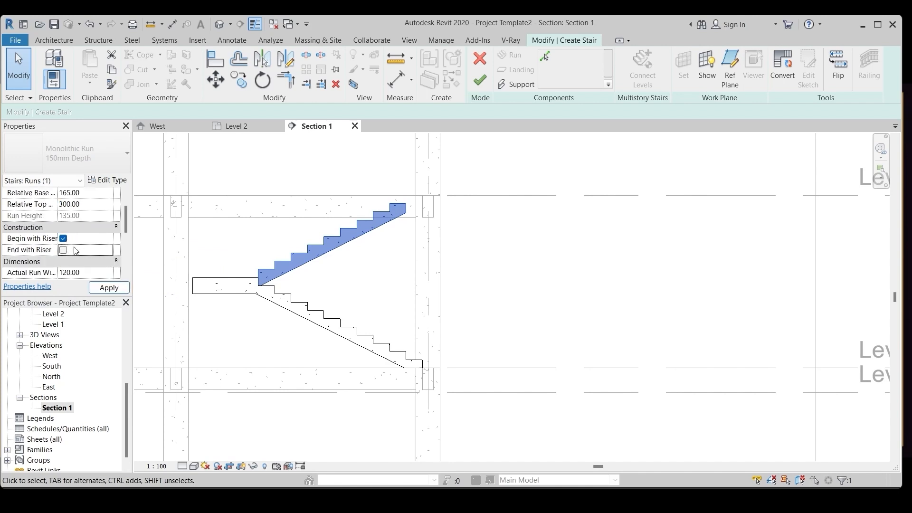
- Set the upper run's relative top height to 315 and apply it
{"action": "scroll", "coordinate": [75, 250], "scroll_direction": "up", "scroll_amount": 1}
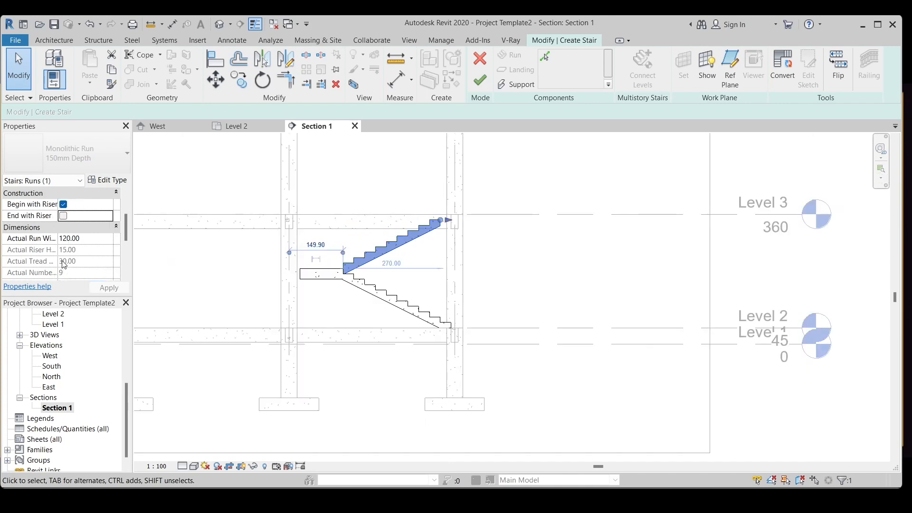
{"action": "scroll", "coordinate": [64, 264], "scroll_direction": "up", "scroll_amount": 1}
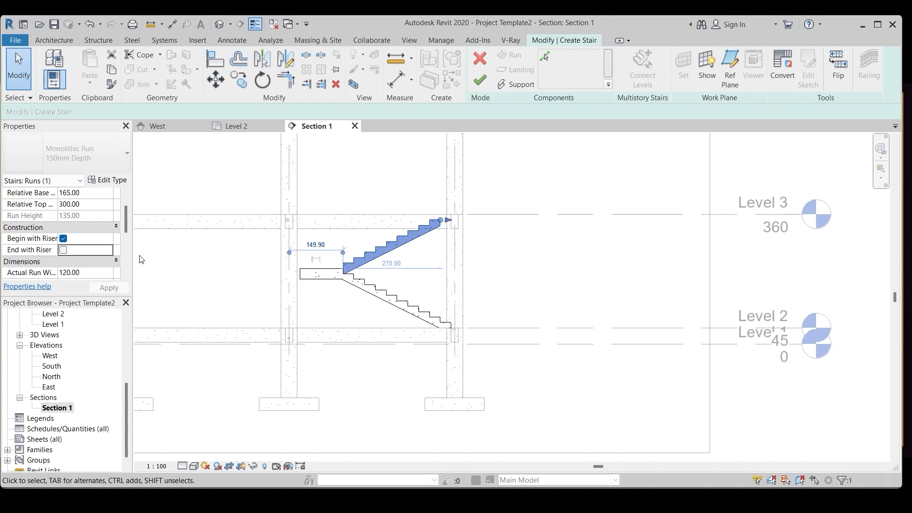
{"action": "scroll", "coordinate": [82, 234], "scroll_direction": "up", "scroll_amount": 1}
{"action": "left_click", "coordinate": [93, 227]}
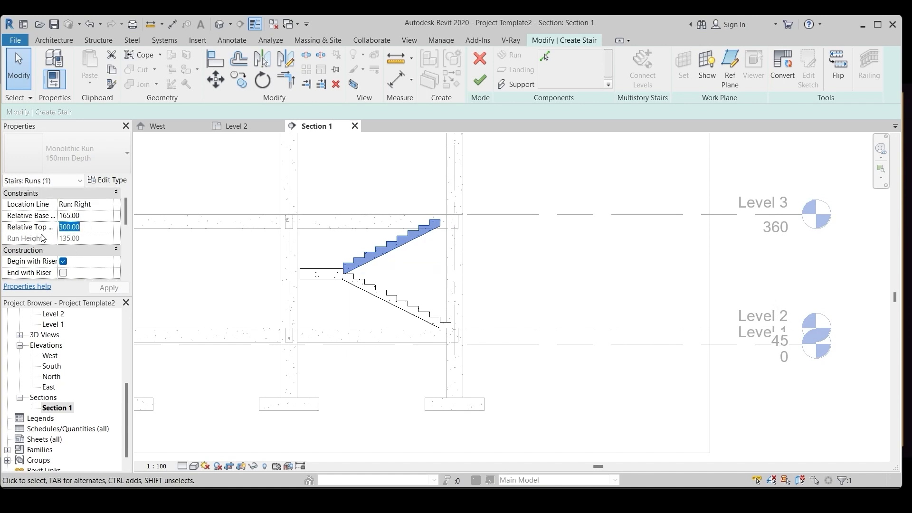
{"action": "type", "text": "315"}
{"action": "left_click", "coordinate": [103, 288]}
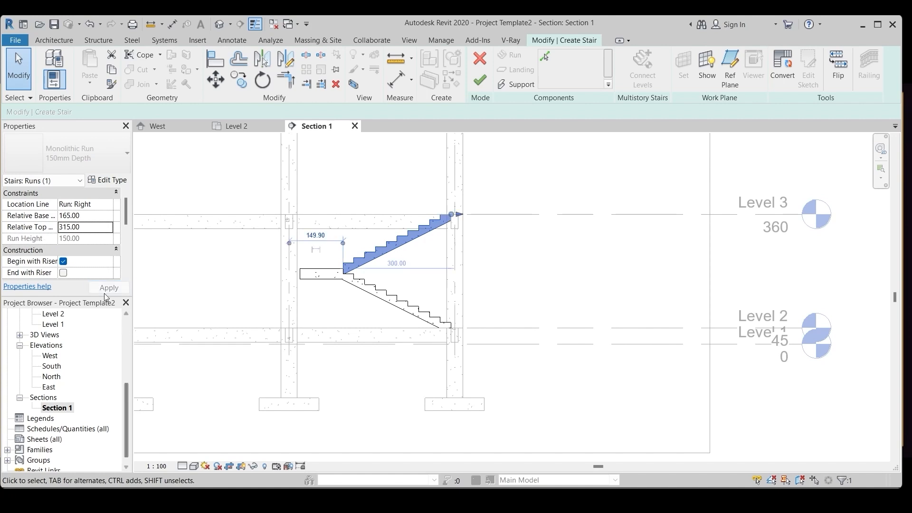
- Deselect the upper run and finish editing the stair in Section 1
{"action": "left_click", "coordinate": [510, 285]}
{"action": "scroll", "coordinate": [429, 241], "scroll_direction": "up", "scroll_amount": 2}
{"action": "scroll", "coordinate": [346, 255], "scroll_direction": "down", "scroll_amount": 1}
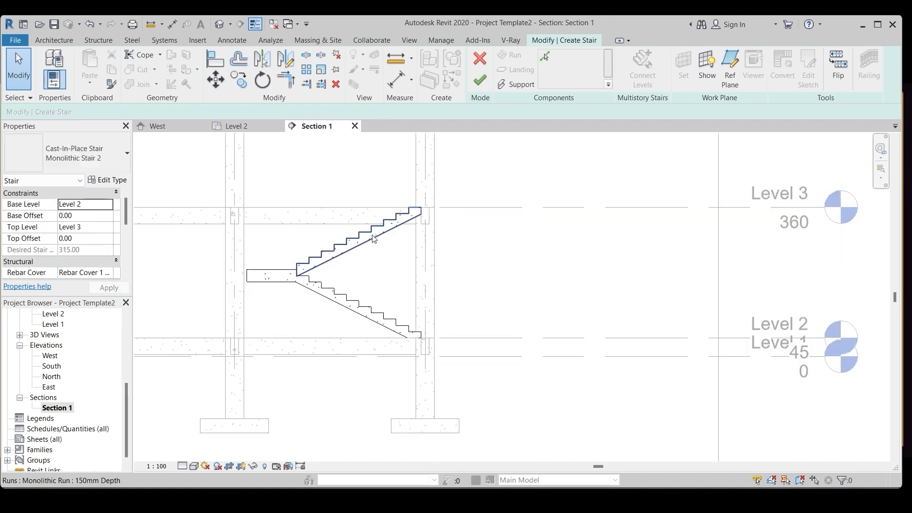
{"action": "scroll", "coordinate": [459, 270], "scroll_direction": "down", "scroll_amount": 1}
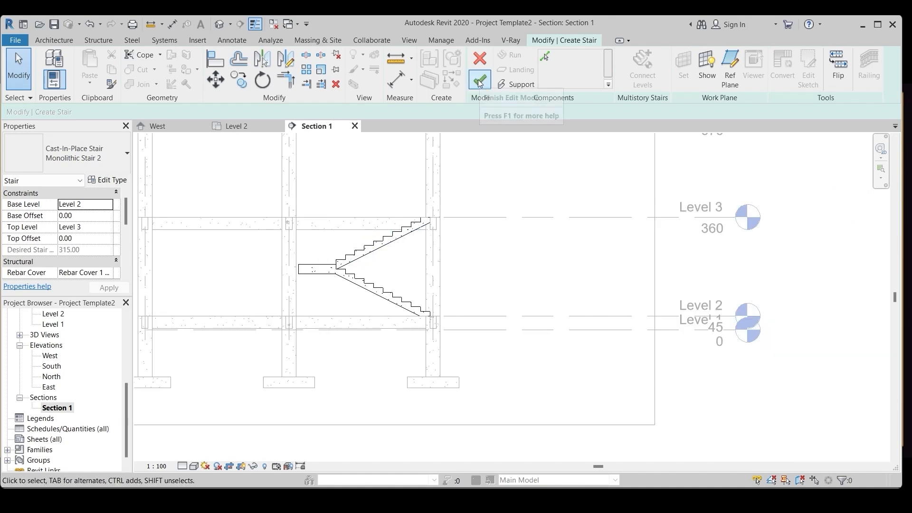
{"action": "left_click", "coordinate": [479, 82]}
- Examine how the lower run's foot meets the Level 2 beam and how the landing's outer edge sits against the column
{"action": "scroll", "coordinate": [419, 269], "scroll_direction": "up", "scroll_amount": 3}
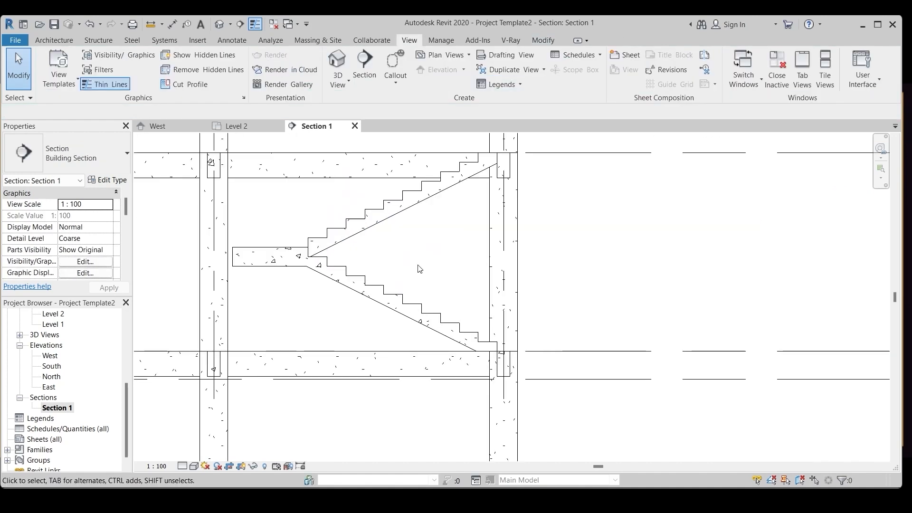
{"action": "scroll", "coordinate": [419, 268], "scroll_direction": "up", "scroll_amount": 1}
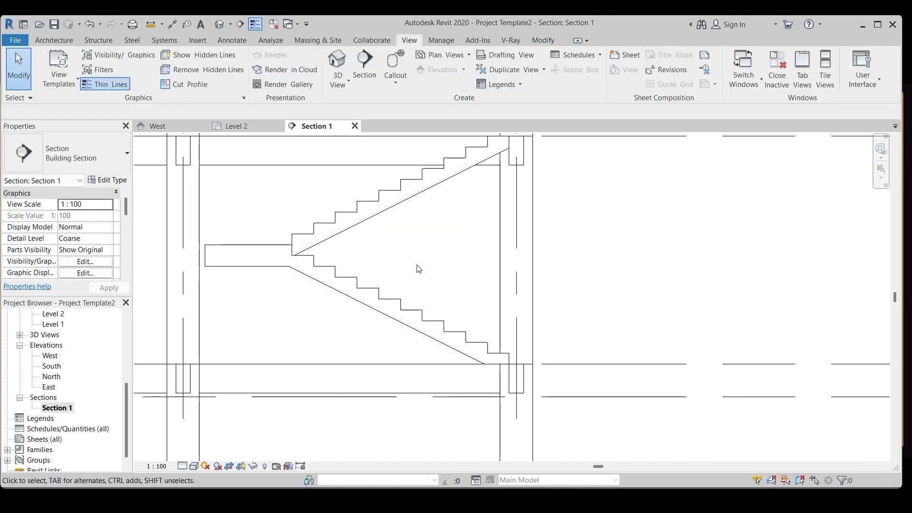
{"action": "left_click", "coordinate": [433, 327]}
{"action": "scroll", "coordinate": [513, 392], "scroll_direction": "up", "scroll_amount": 3}
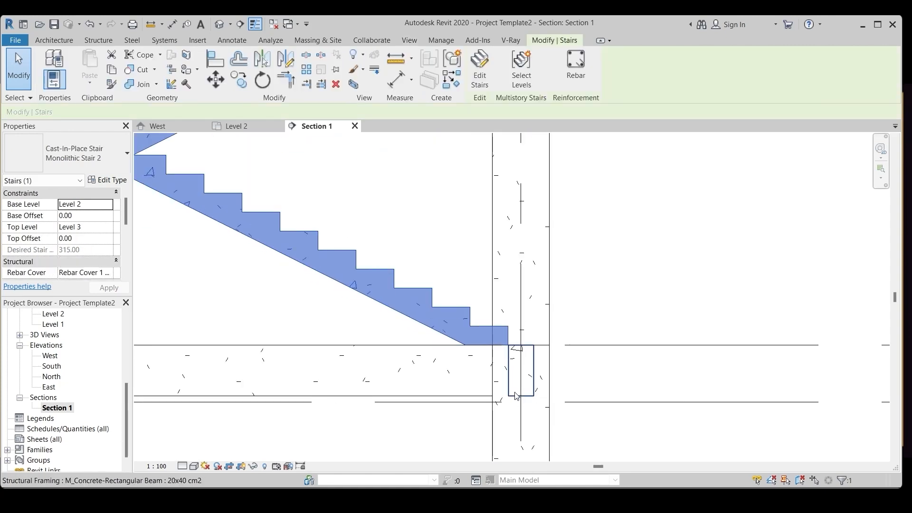
{"action": "left_click", "coordinate": [518, 397], "text": "ctrl"}
{"action": "scroll", "coordinate": [519, 372], "scroll_direction": "up", "scroll_amount": 2}
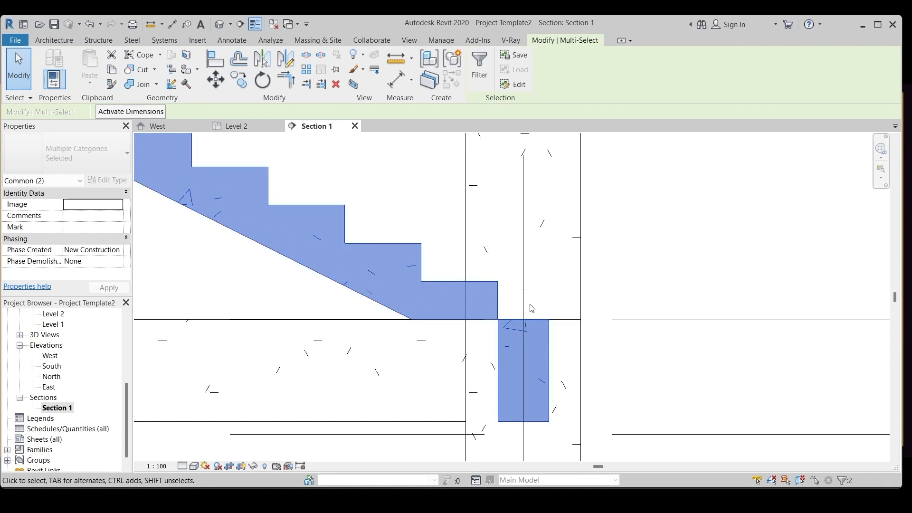
{"action": "scroll", "coordinate": [532, 322], "scroll_direction": "down", "scroll_amount": 5}
{"action": "scroll", "coordinate": [442, 326], "scroll_direction": "up", "scroll_amount": 3}
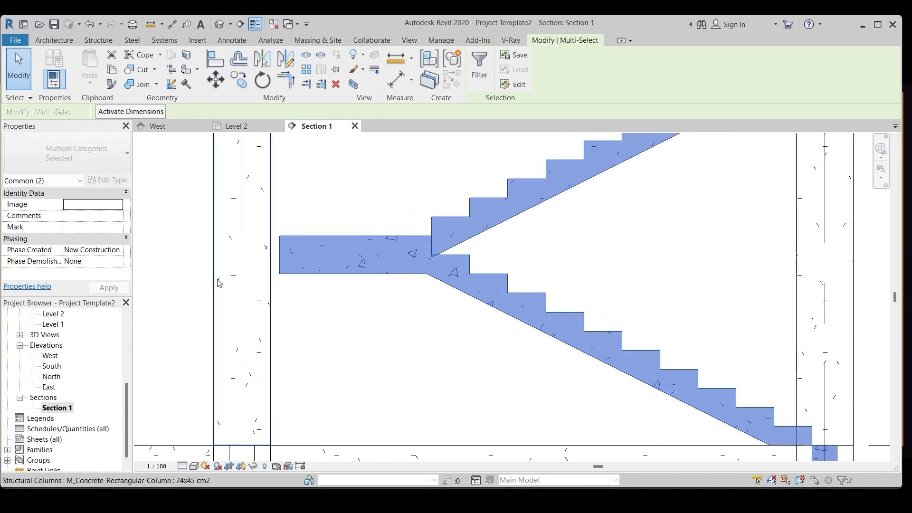
{"action": "scroll", "coordinate": [219, 283], "scroll_direction": "down", "scroll_amount": 3}
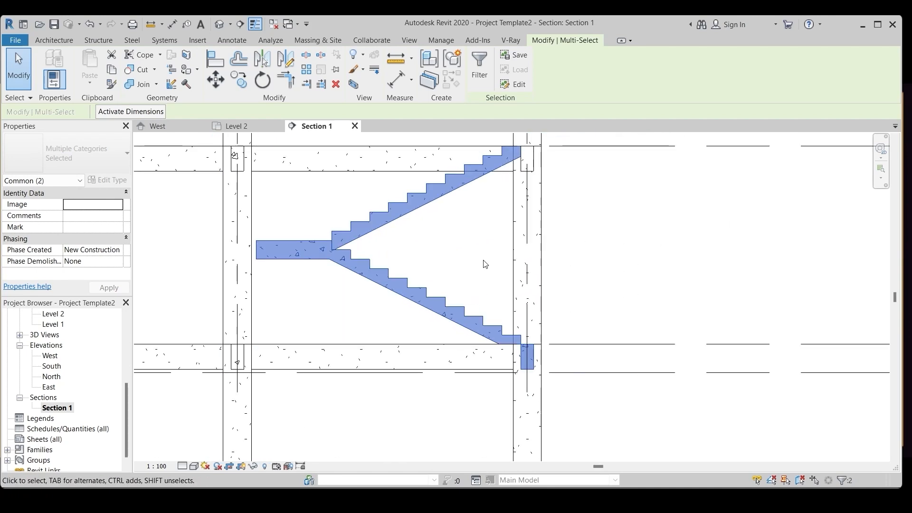
{"action": "scroll", "coordinate": [61, 330], "scroll_direction": "up", "scroll_amount": 3}
- Open the Level 2 floor plan and edit the stair between grids 1 and 2
{"action": "double_click", "coordinate": [53, 375]}
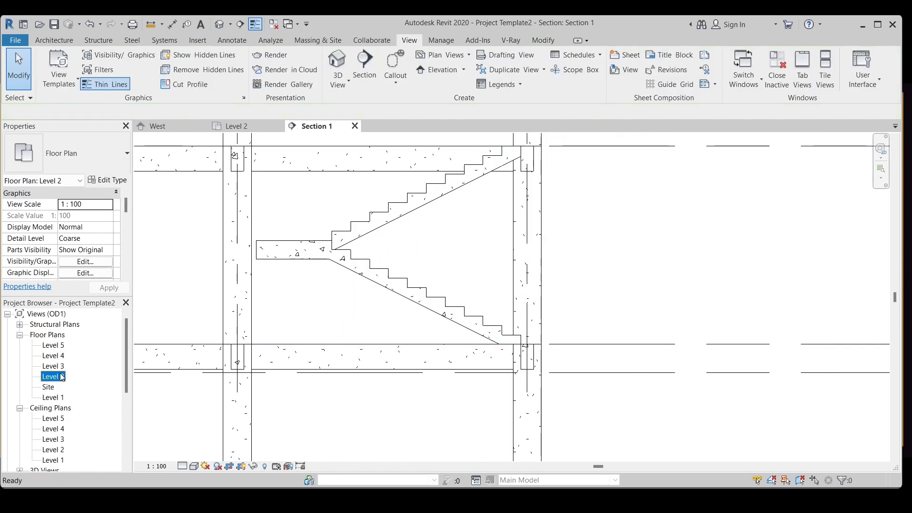
{"action": "scroll", "coordinate": [314, 249], "scroll_direction": "up", "scroll_amount": 5}
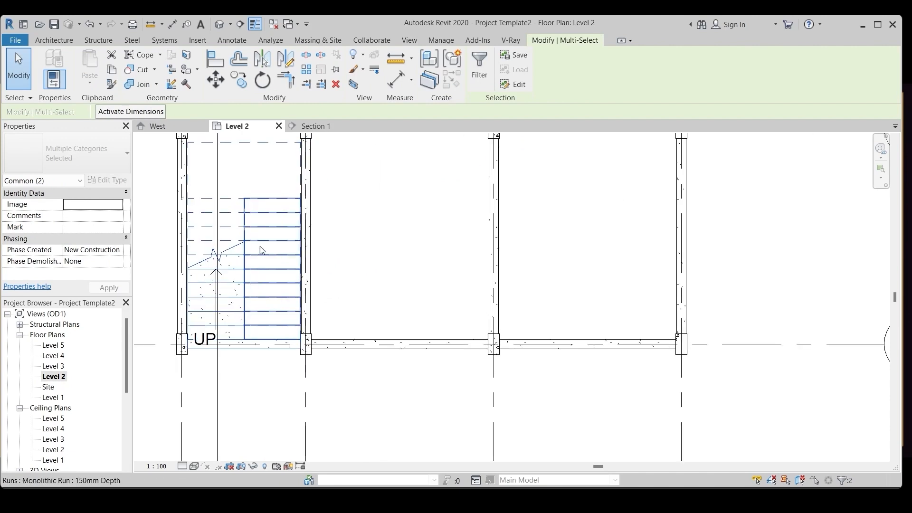
{"action": "key", "text": "Escape"}
{"action": "left_click", "coordinate": [259, 229]}
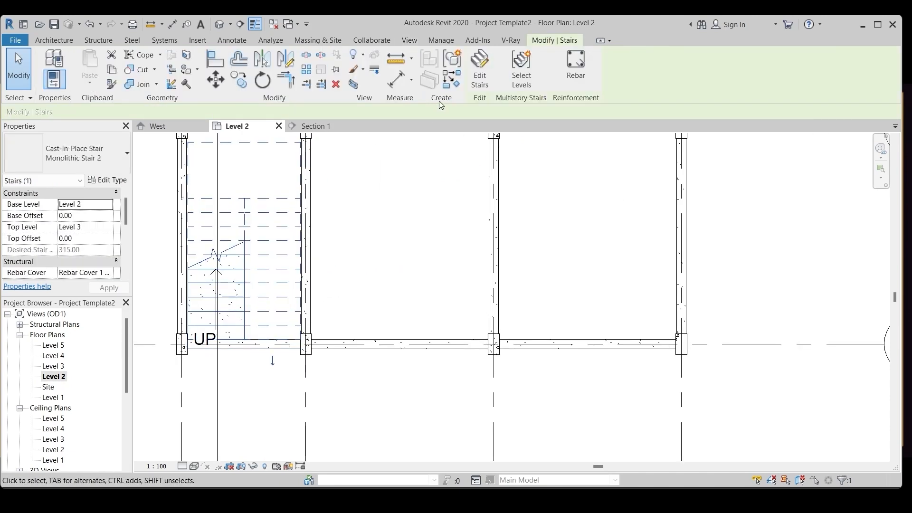
{"action": "left_click", "coordinate": [479, 66]}
- Move the lower run from the beam's edge to the beam's centerline, unjoining it from the landing
{"action": "scroll", "coordinate": [252, 309], "scroll_direction": "up", "scroll_amount": 6}
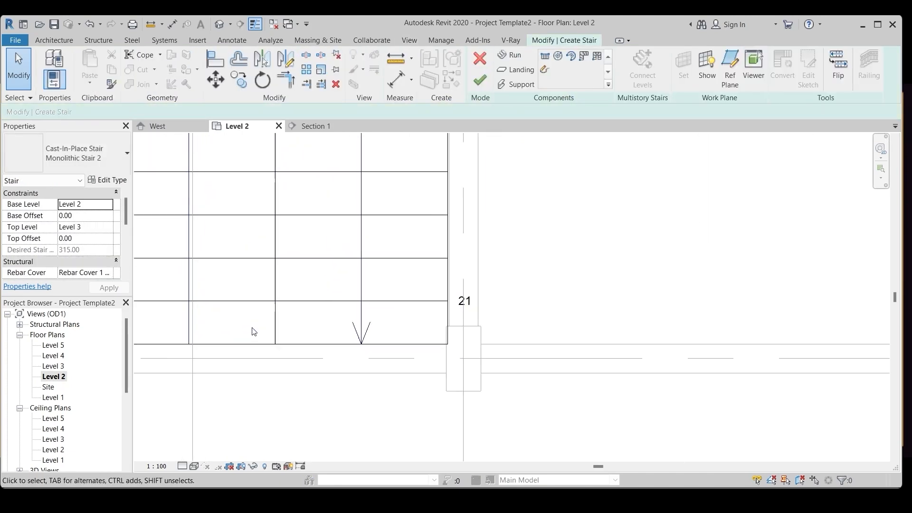
{"action": "left_click", "coordinate": [251, 306]}
{"action": "key", "text": "m"}
{"action": "key", "text": "v"}
{"action": "scroll", "coordinate": [273, 373], "scroll_direction": "up", "scroll_amount": 3}
{"action": "left_click", "coordinate": [278, 296]}
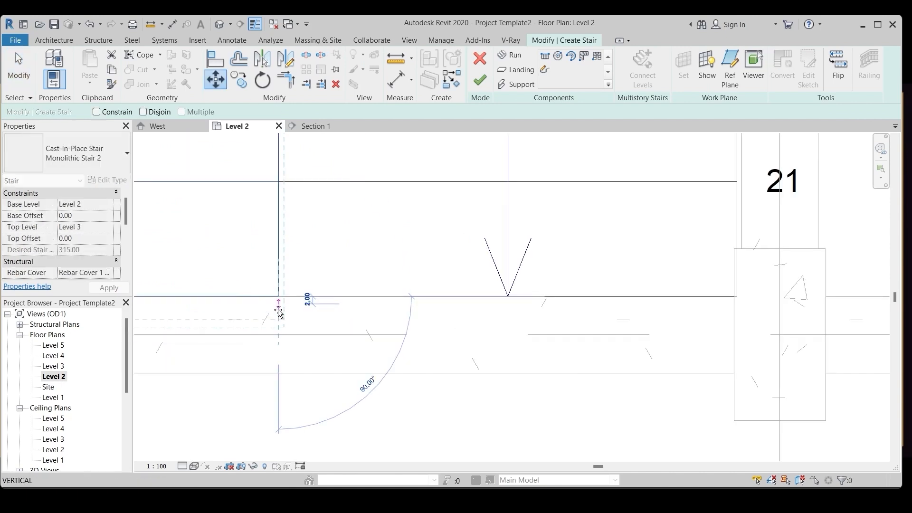
{"action": "left_click", "coordinate": [279, 334]}
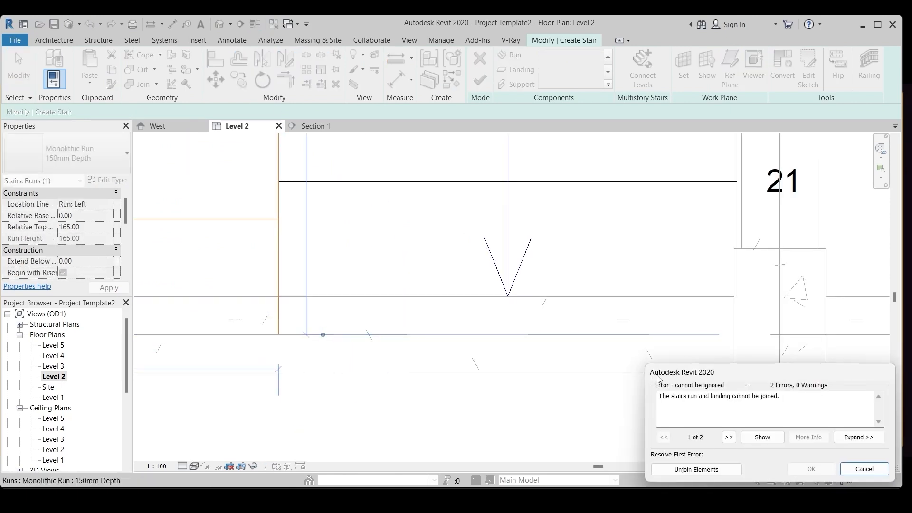
{"action": "left_click", "coordinate": [693, 470]}
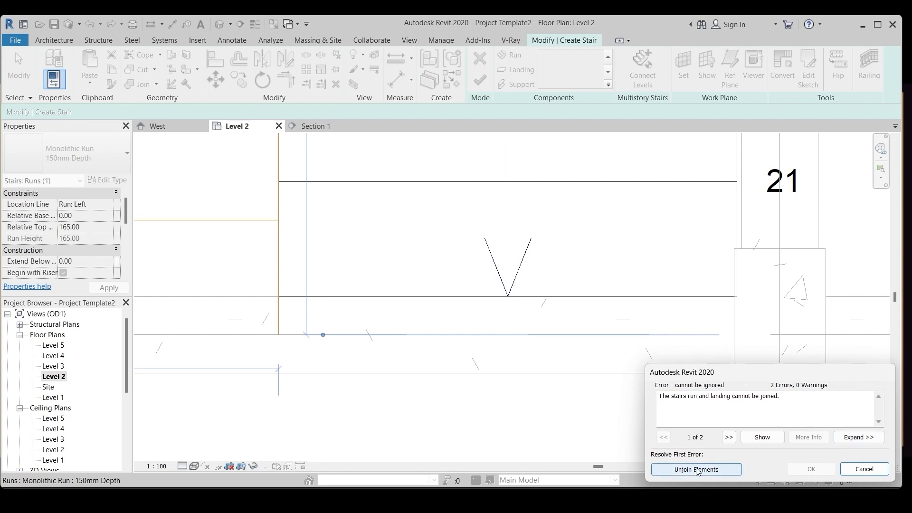
{"action": "scroll", "coordinate": [611, 437], "scroll_direction": "down", "scroll_amount": 2}
{"action": "scroll", "coordinate": [509, 401], "scroll_direction": "down", "scroll_amount": 2}
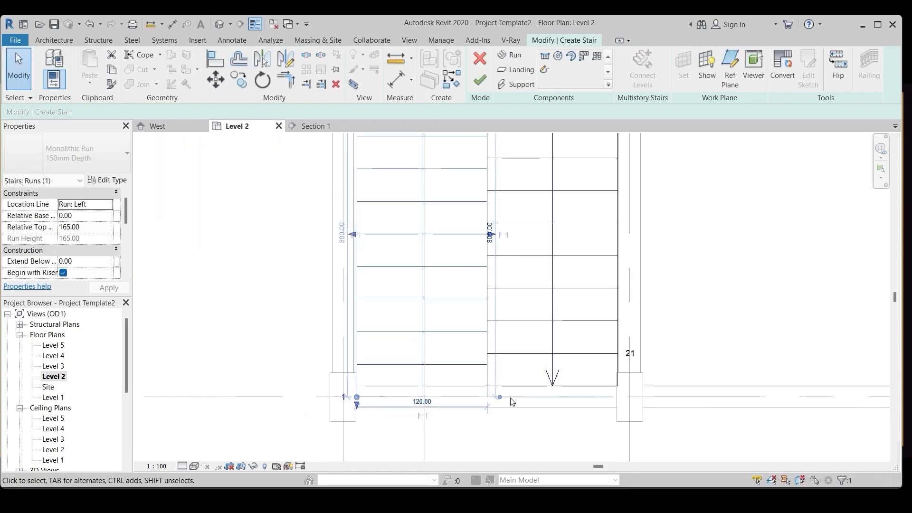
- Inspect the gap between the lower run and the landing and open the landing's sketch for editing
{"action": "scroll", "coordinate": [447, 197], "scroll_direction": "up", "scroll_amount": 4}
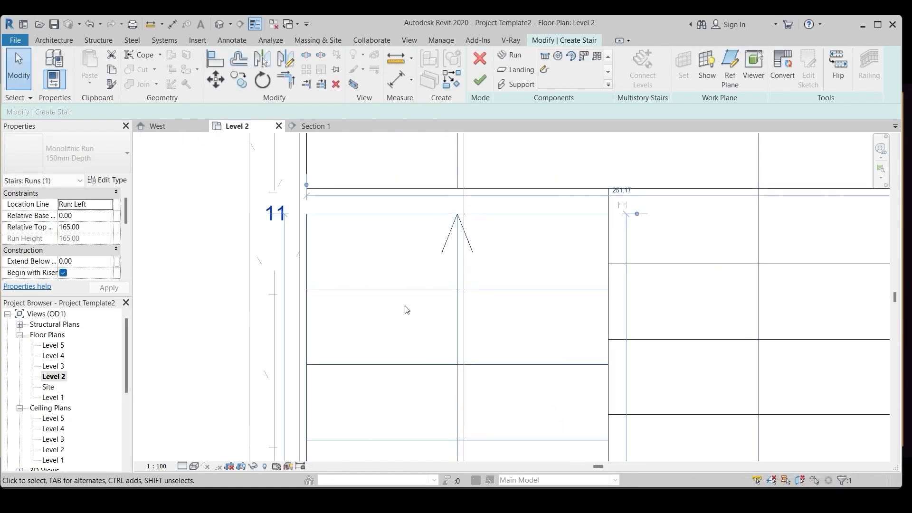
{"action": "scroll", "coordinate": [409, 366], "scroll_direction": "down", "scroll_amount": 3}
{"action": "scroll", "coordinate": [459, 254], "scroll_direction": "up", "scroll_amount": 2}
{"action": "left_click", "coordinate": [485, 201]}
{"action": "scroll", "coordinate": [484, 202], "scroll_direction": "down", "scroll_amount": 4}
{"action": "middle_click_drag", "start_coordinate": [485, 202], "coordinate": [414, 296]}
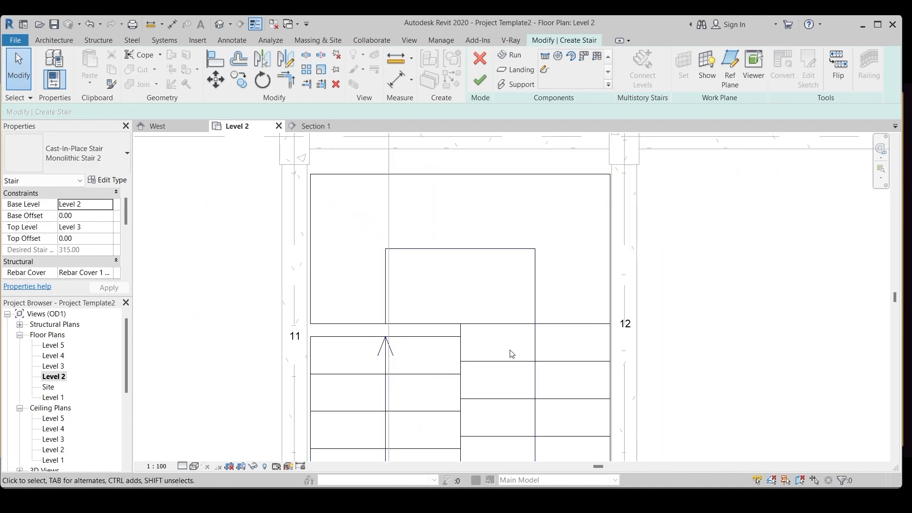
{"action": "left_click", "coordinate": [431, 177]}
{"action": "left_click", "coordinate": [802, 84]}
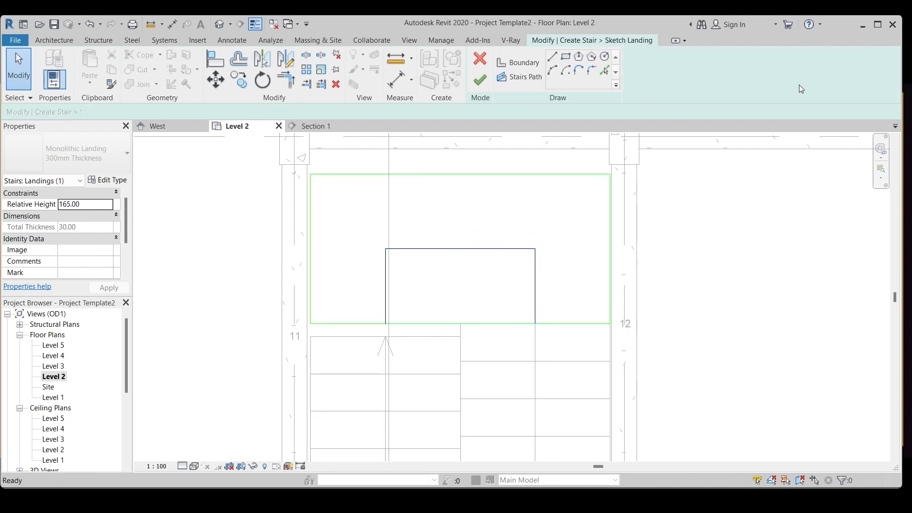
- Delete the landing's outer boundary line, the boundary line beside the lower run and the path segment leading into that run
{"action": "left_click", "coordinate": [422, 174]}
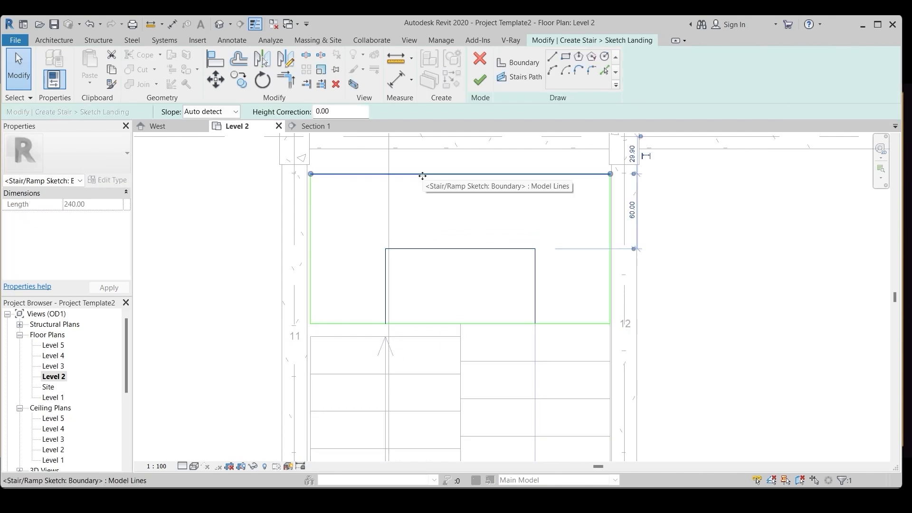
{"action": "key", "text": "Delete"}
{"action": "left_click", "coordinate": [423, 324]}
{"action": "key", "text": "Delete"}
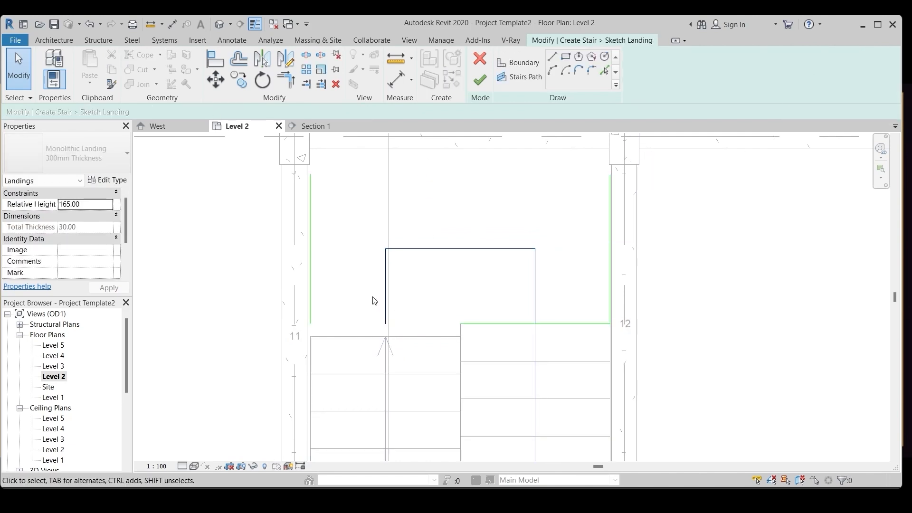
{"action": "left_click", "coordinate": [383, 300]}
{"action": "key", "text": "Delete"}
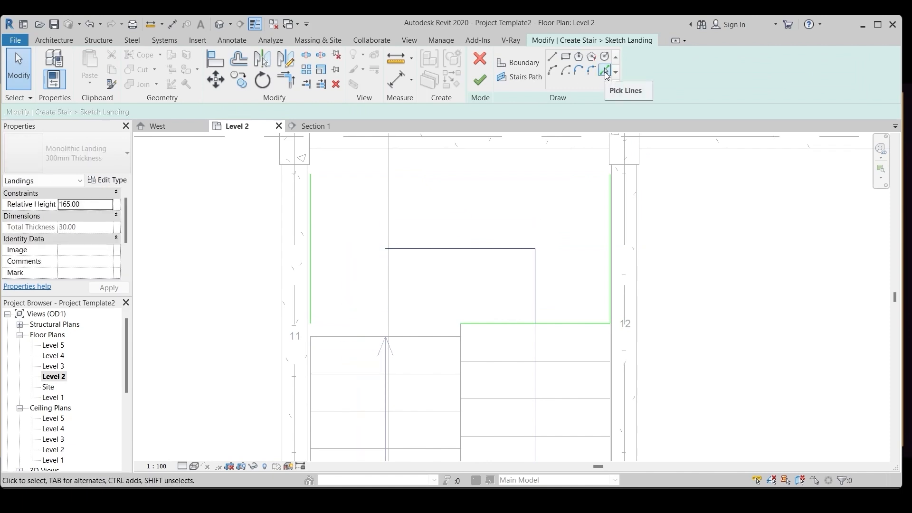
- Add landing boundary lines by picking the lower run's end edge, the edge between the runs and the outer beam's inner face
{"action": "left_click", "coordinate": [605, 71]}
{"action": "left_click", "coordinate": [349, 338]}
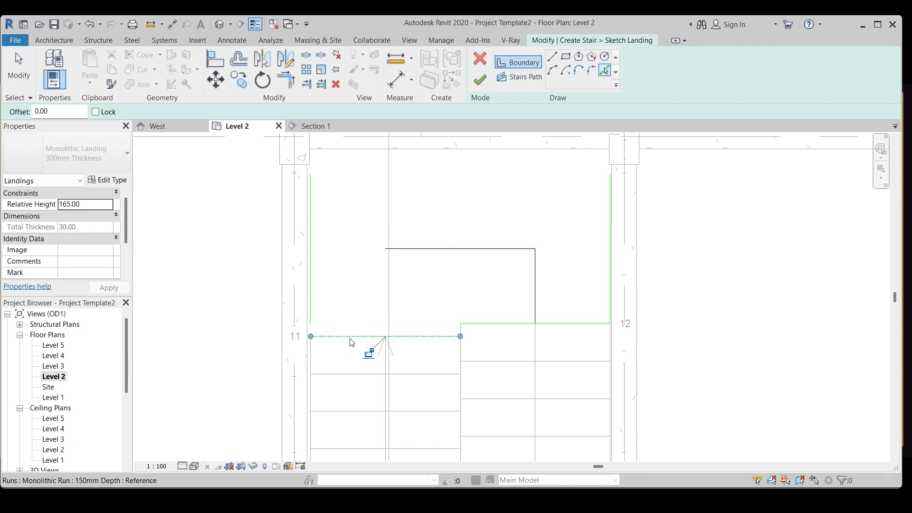
{"action": "key", "text": "Escape"}
{"action": "key", "text": "Escape"}
{"action": "scroll", "coordinate": [368, 382], "scroll_direction": "down", "scroll_amount": 2}
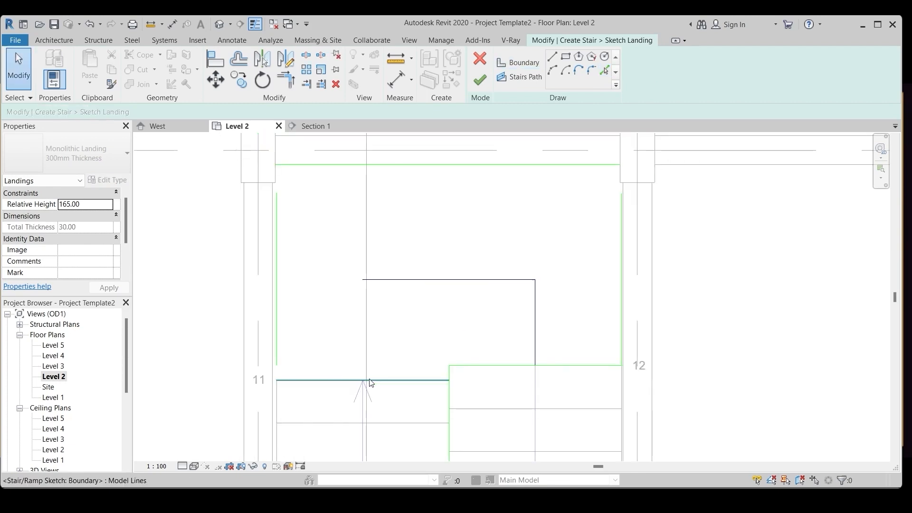
{"action": "scroll", "coordinate": [371, 384], "scroll_direction": "down", "scroll_amount": 1}
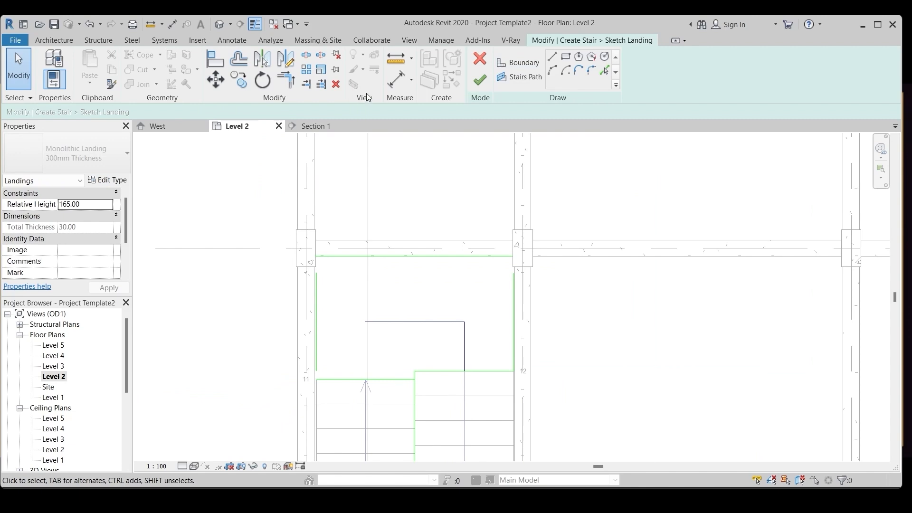
- Trim and extend the landing's boundary lines to corners so the outline closes along the outer beam and between the runs
{"action": "left_click", "coordinate": [286, 78]}
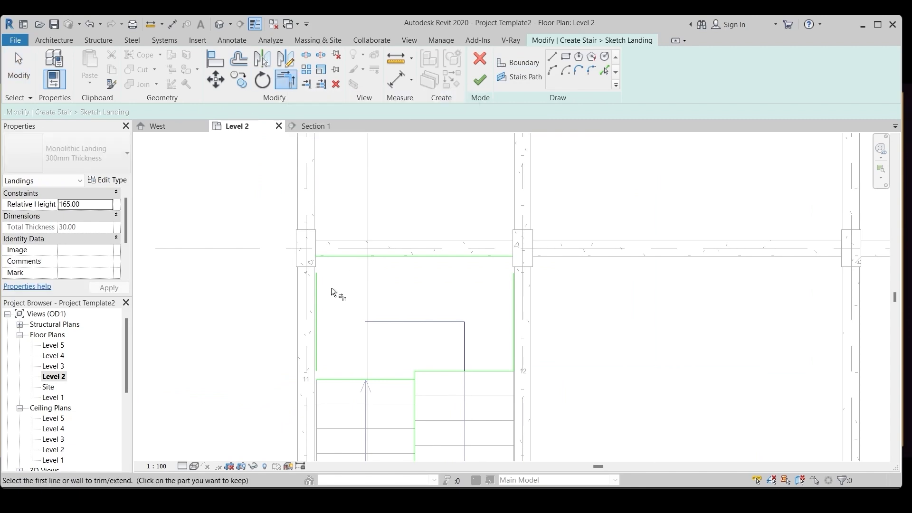
{"action": "left_click", "coordinate": [314, 289]}
{"action": "left_click", "coordinate": [330, 256]}
{"action": "left_click", "coordinate": [476, 257]}
{"action": "left_click", "coordinate": [514, 281]}
{"action": "scroll", "coordinate": [418, 376], "scroll_direction": "up", "scroll_amount": 2}
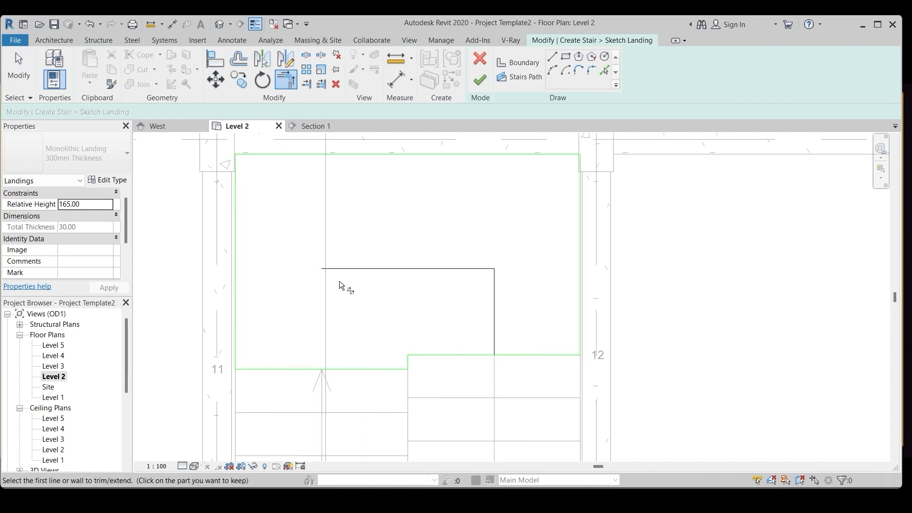
- Draw the missing stairs path segment from the lower run's end to the existing path and finish the landing sketch
{"action": "left_click", "coordinate": [523, 81]}
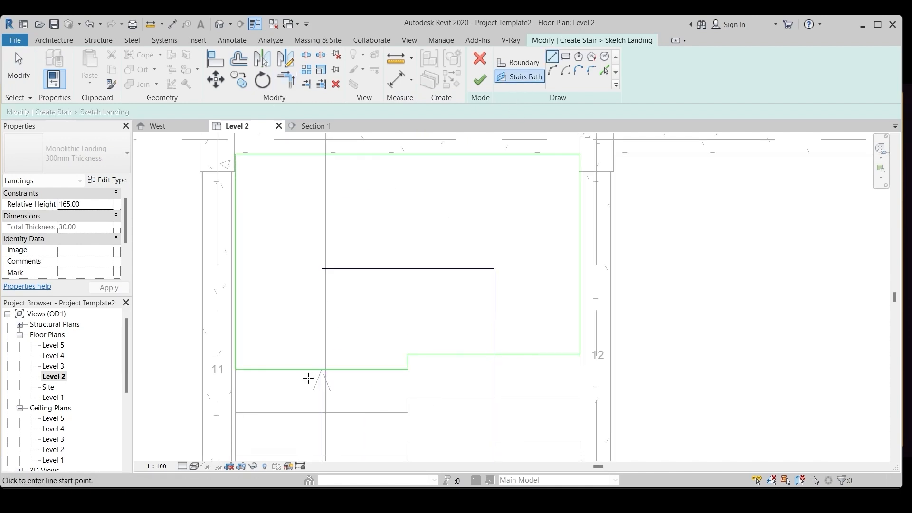
{"action": "left_click", "coordinate": [322, 369]}
{"action": "left_click", "coordinate": [321, 268]}
{"action": "key", "text": "Escape"}
{"action": "key", "text": "Escape"}
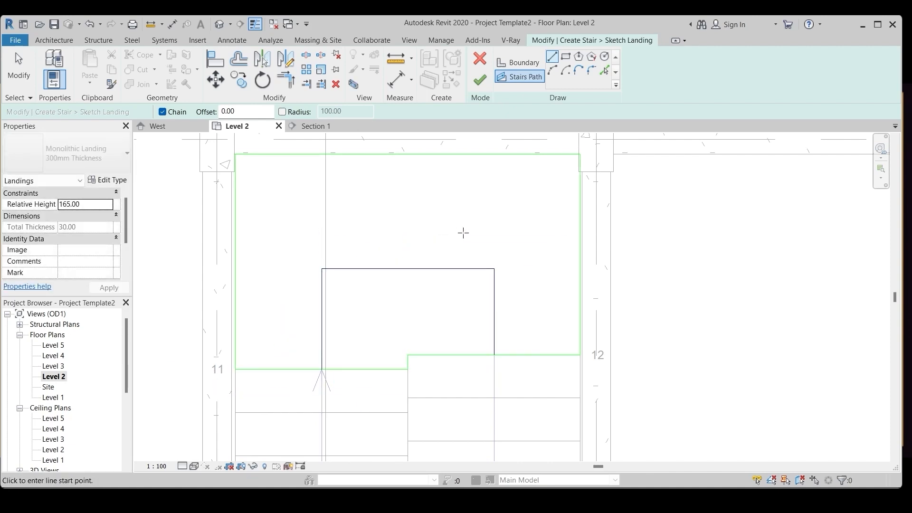
{"action": "scroll", "coordinate": [375, 257], "scroll_direction": "down", "scroll_amount": 2}
{"action": "left_click", "coordinate": [481, 84]}
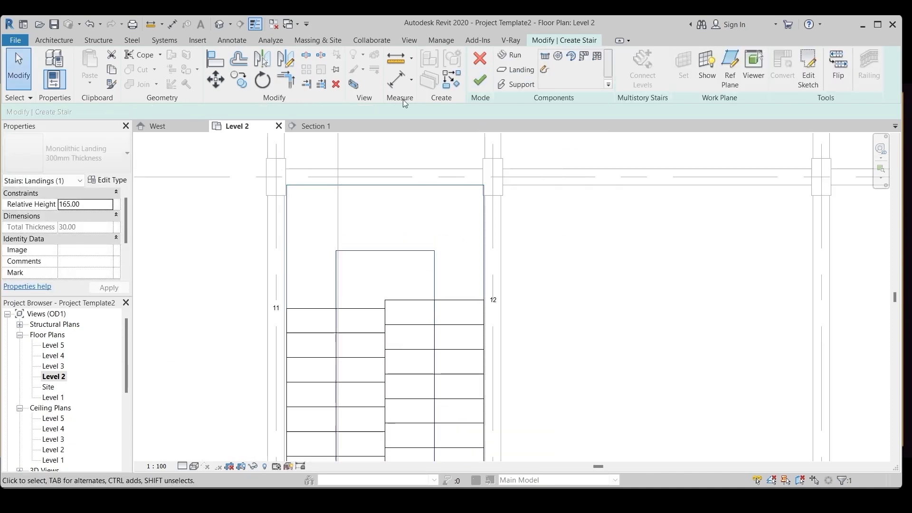
- Finish the stair edit and open Section 1 to check the extended landing and lower run
{"action": "left_click", "coordinate": [479, 82]}
{"action": "left_click_drag", "start_coordinate": [127, 369], "coordinate": [127, 423]}
{"action": "double_click", "coordinate": [56, 428]}
{"action": "scroll", "coordinate": [460, 429], "scroll_direction": "down", "scroll_amount": 2}
{"action": "scroll", "coordinate": [497, 290], "scroll_direction": "up", "scroll_amount": 3}
{"action": "scroll", "coordinate": [564, 248], "scroll_direction": "down", "scroll_amount": 2}
{"action": "scroll", "coordinate": [323, 346], "scroll_direction": "up", "scroll_amount": 2}
{"action": "scroll", "coordinate": [306, 342], "scroll_direction": "up", "scroll_amount": 2}
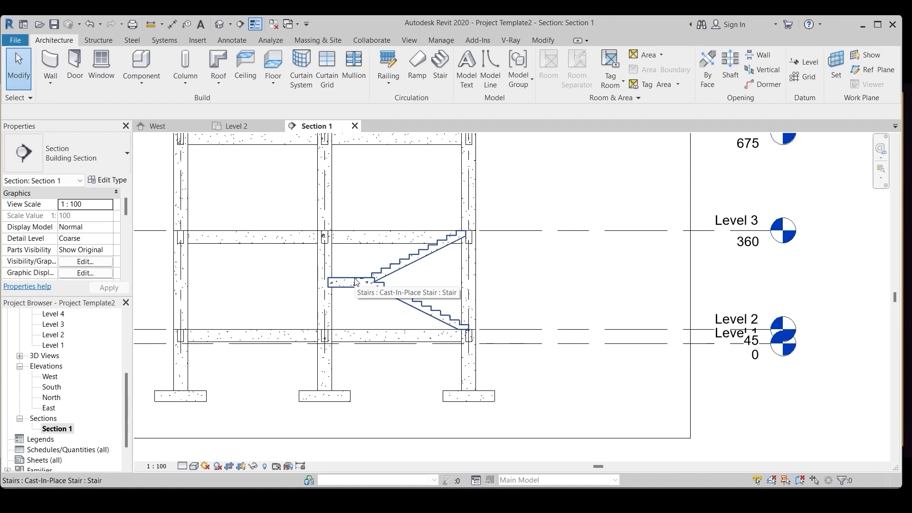
- Draw a horizontal reference plane along the landing's top surface, running from the landing's outer end past the opposite column
{"action": "left_click", "coordinate": [875, 71]}
{"action": "scroll", "coordinate": [340, 295], "scroll_direction": "up", "scroll_amount": 2}
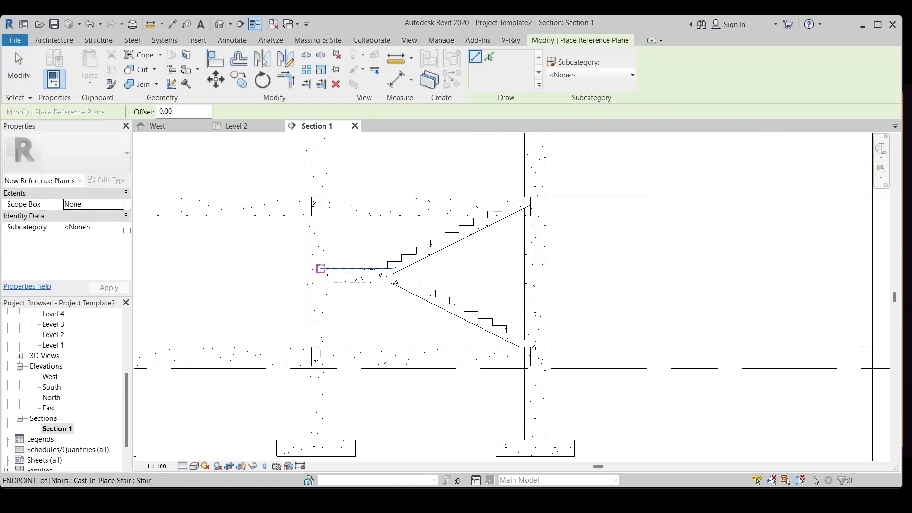
{"action": "left_click", "coordinate": [320, 268]}
{"action": "left_click", "coordinate": [678, 267]}
{"action": "key", "text": "Escape"}
{"action": "key", "text": "Escape"}
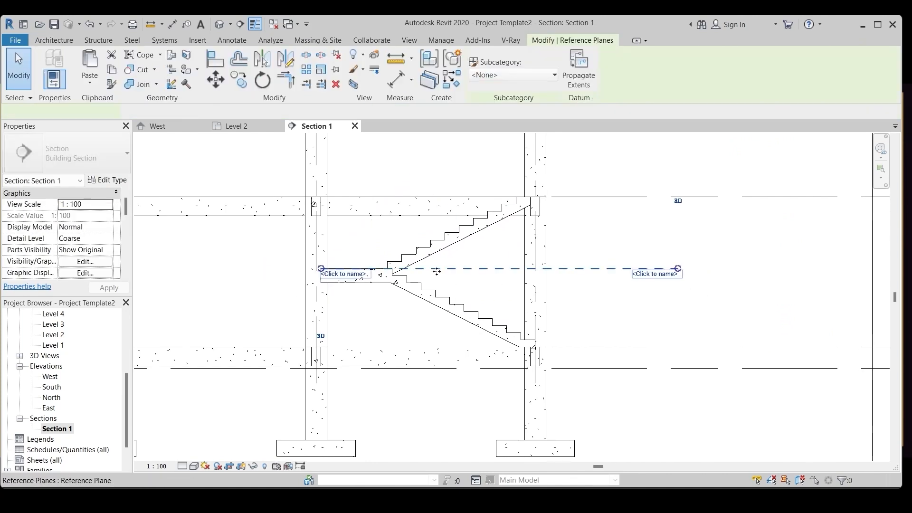
- Extend the reference plane beyond the column on the landing side and name it GF S T
{"action": "left_click", "coordinate": [593, 316]}
{"action": "left_click", "coordinate": [654, 273]}
{"action": "type", "text": "GF S"}
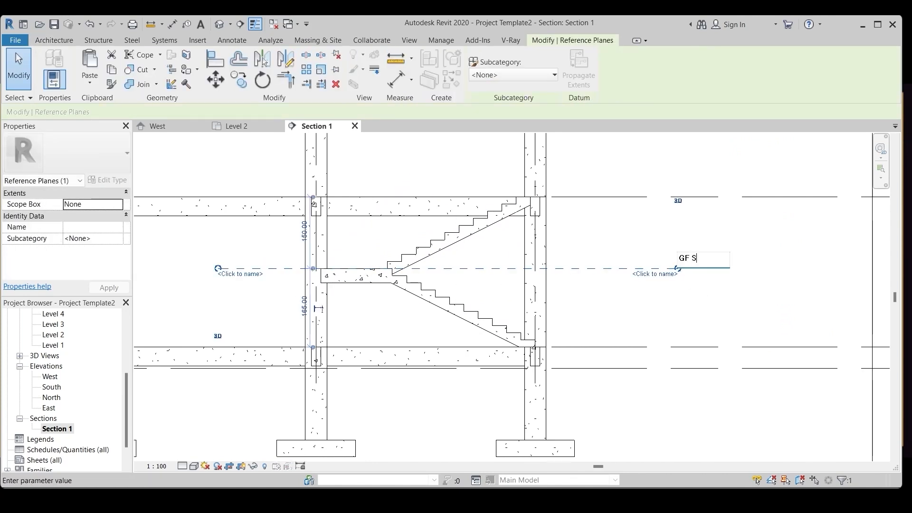
{"action": "type", "text": " T"}
{"action": "left_click", "coordinate": [516, 379]}
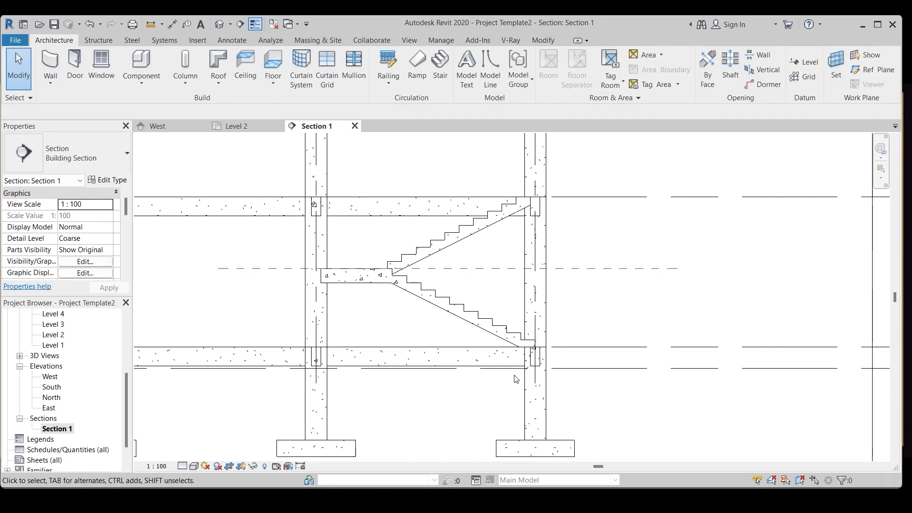
- Try copying the Level 2 beam at the landing-side column up to the landing's reference plane, and delete the copy
{"action": "left_click_drag", "start_coordinate": [291, 325], "coordinate": [337, 379]}
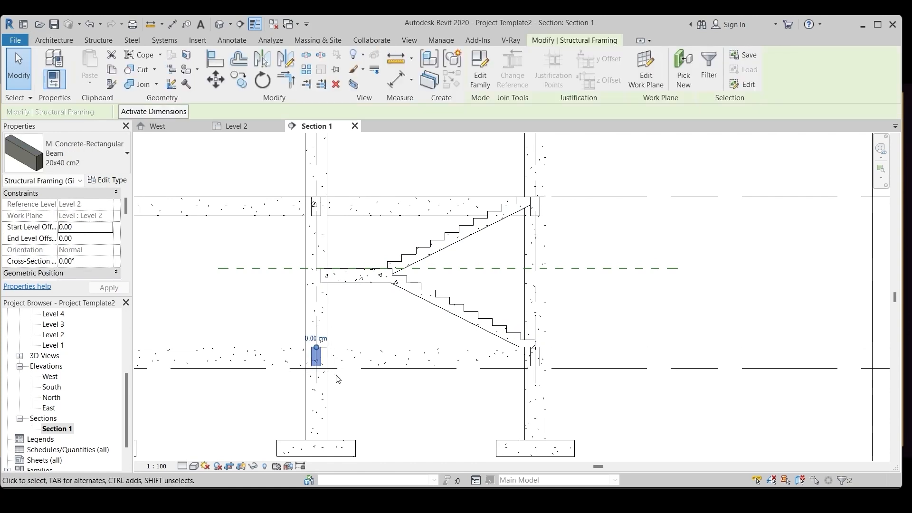
{"action": "left_click", "coordinate": [236, 77]}
{"action": "left_click", "coordinate": [122, 112]}
{"action": "left_click", "coordinate": [667, 321]}
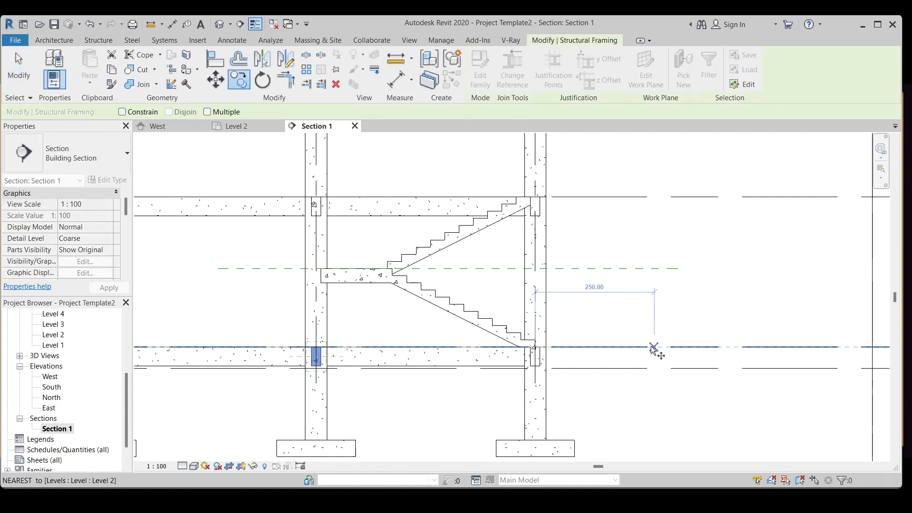
{"action": "left_click", "coordinate": [636, 270]}
{"action": "key", "text": "Escape"}
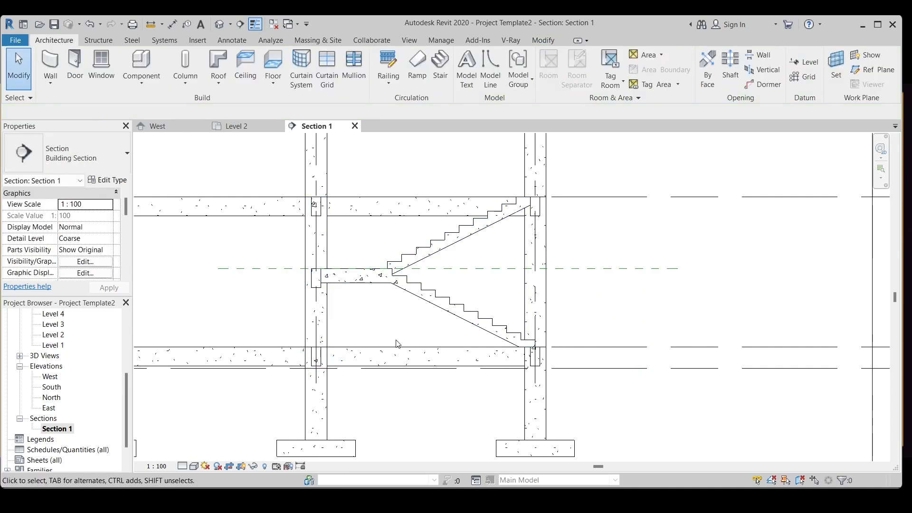
{"action": "left_click", "coordinate": [319, 286]}
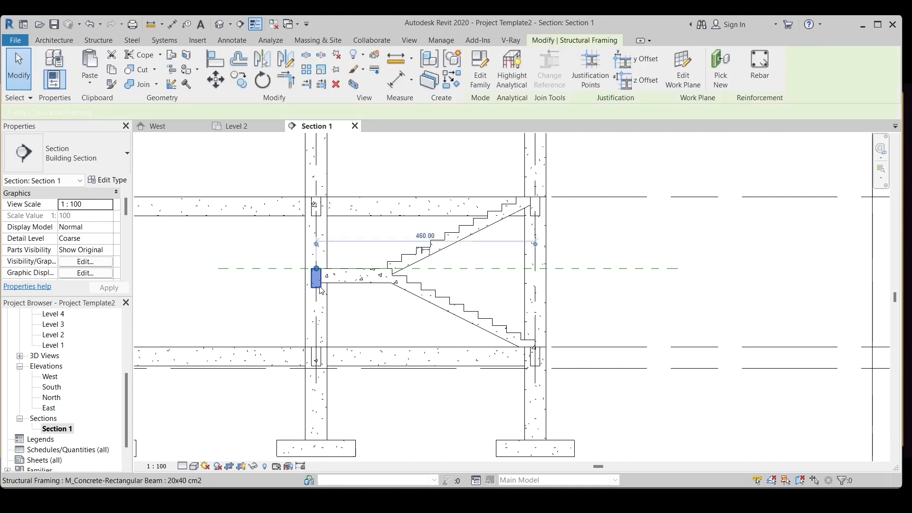
{"action": "key", "text": "Delete"}
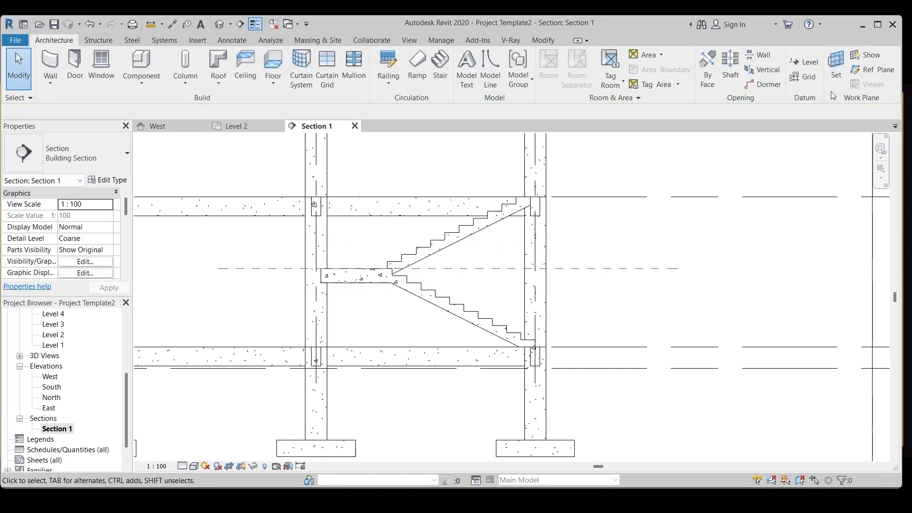
- Set the work plane to Reference Plane : GF Stair Landing TL and open the Level 3 floor plan for it
{"action": "left_click", "coordinate": [838, 69]}
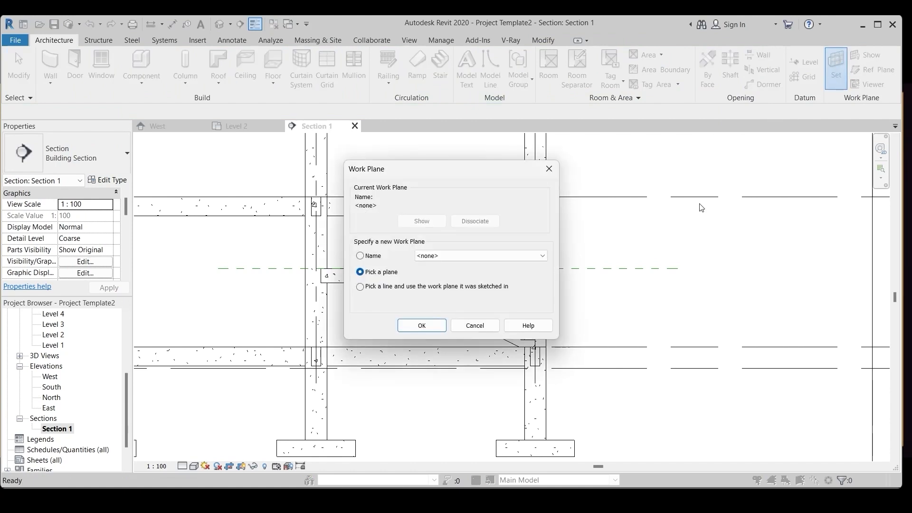
{"action": "left_click", "coordinate": [542, 256]}
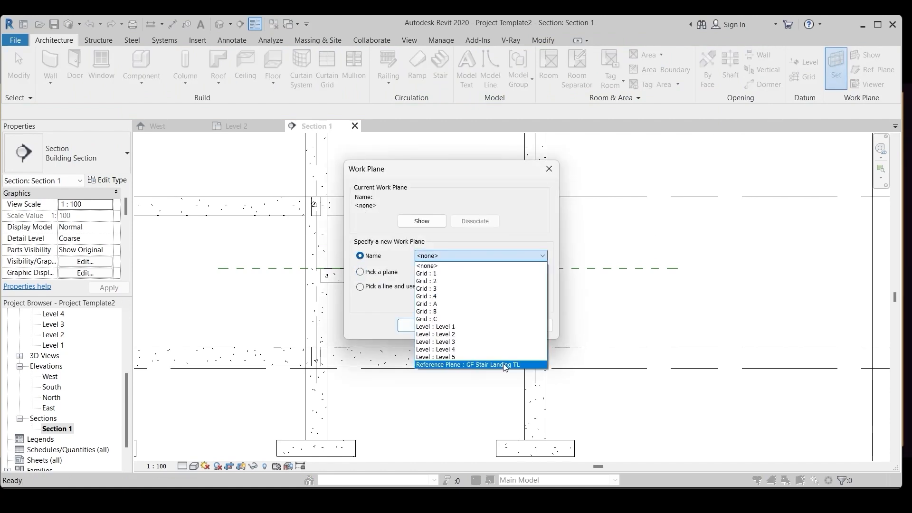
{"action": "left_click", "coordinate": [490, 364]}
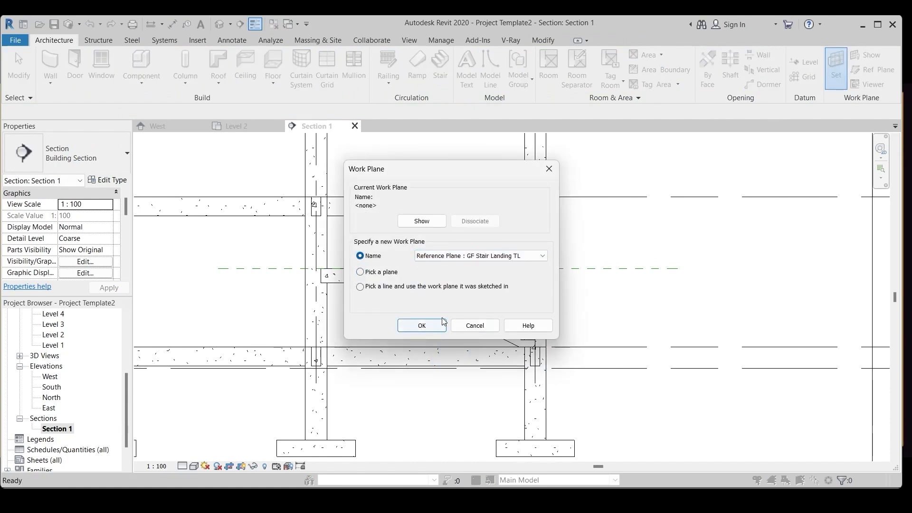
{"action": "left_click", "coordinate": [423, 326]}
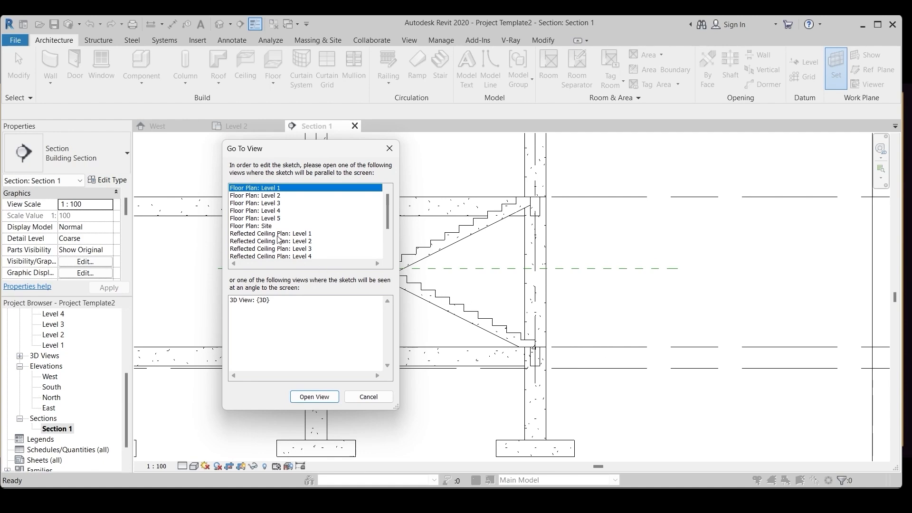
{"action": "left_click", "coordinate": [279, 203]}
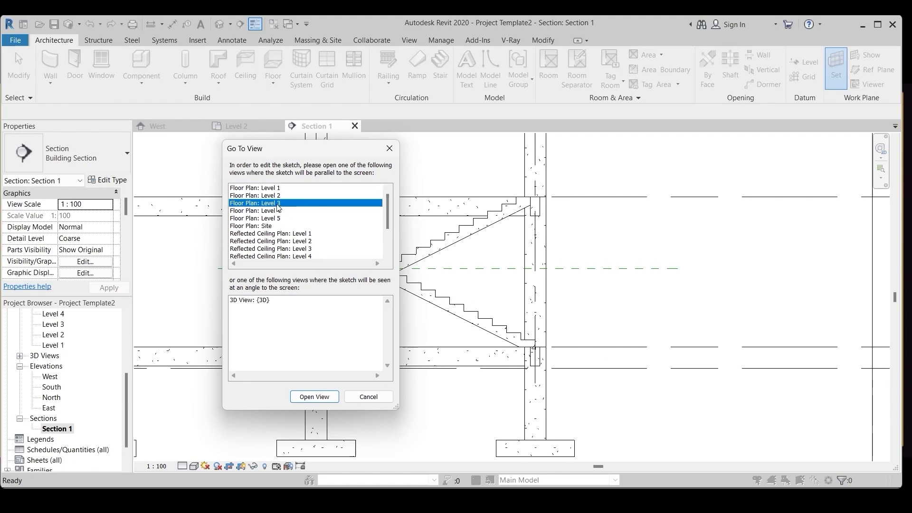
{"action": "left_click", "coordinate": [313, 397]}
- Place a 20x40 cm2 concrete beam between the two columns along the landing's outer edge and check it in Section 1
{"action": "left_click", "coordinate": [99, 40]}
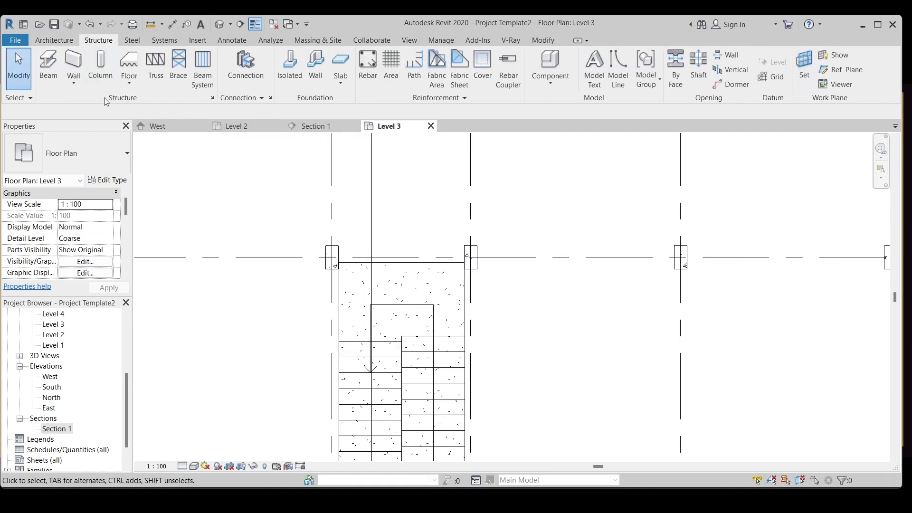
{"action": "left_click", "coordinate": [48, 66]}
{"action": "scroll", "coordinate": [361, 256], "scroll_direction": "up", "scroll_amount": 2}
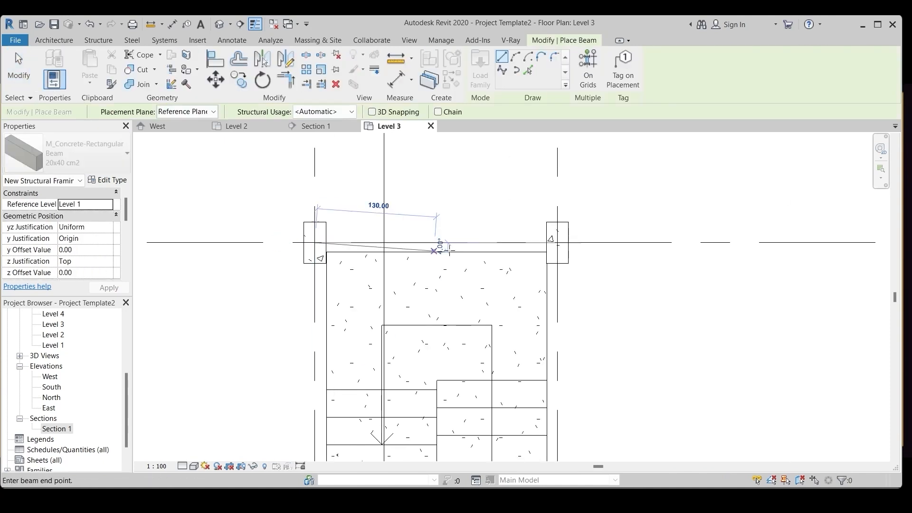
{"action": "left_click", "coordinate": [556, 242]}
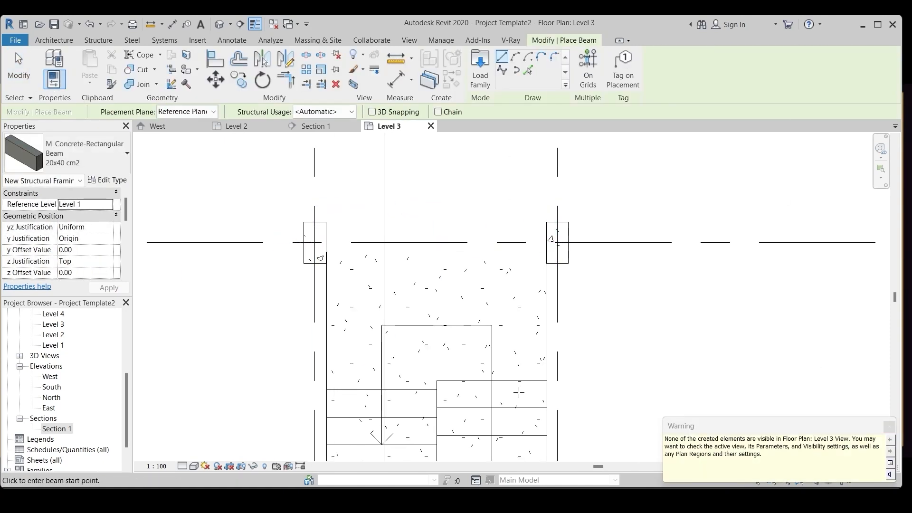
{"action": "key", "text": "Escape"}
{"action": "key", "text": "Escape"}
{"action": "scroll", "coordinate": [62, 380], "scroll_direction": "down", "scroll_amount": 1}
{"action": "double_click", "coordinate": [57, 408]}
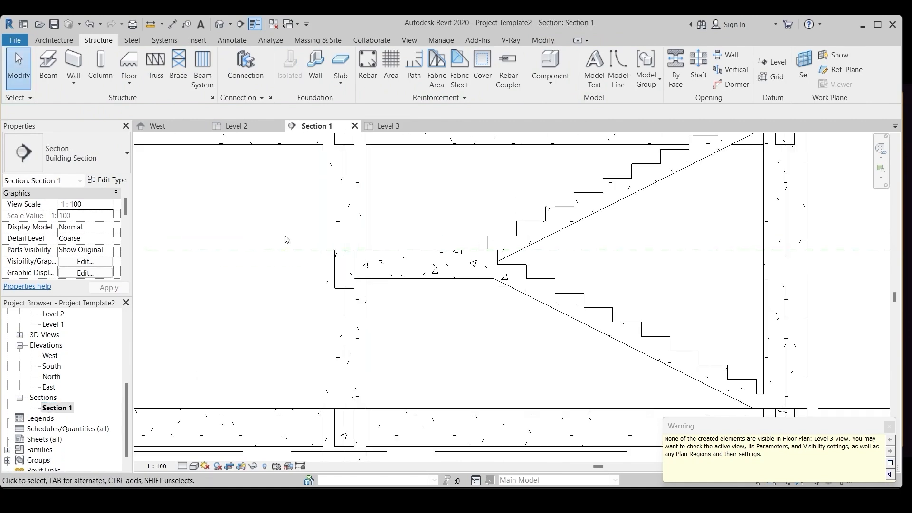
{"action": "scroll", "coordinate": [291, 310], "scroll_direction": "down", "scroll_amount": 4}
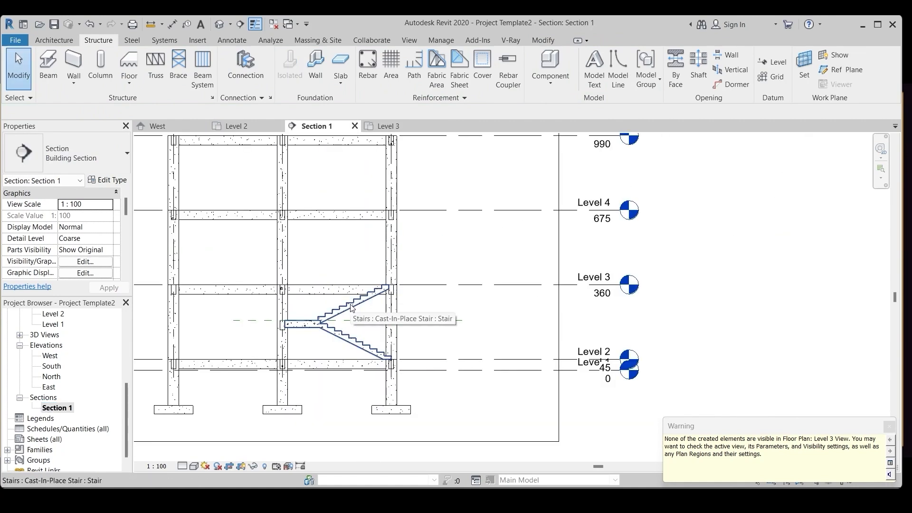
- Copy the cast-in-place stair up one storey, from Level 2 to Level 3, with Constrain turned off
{"action": "left_click", "coordinate": [351, 308]}
{"action": "scroll", "coordinate": [354, 380], "scroll_direction": "down", "scroll_amount": 1}
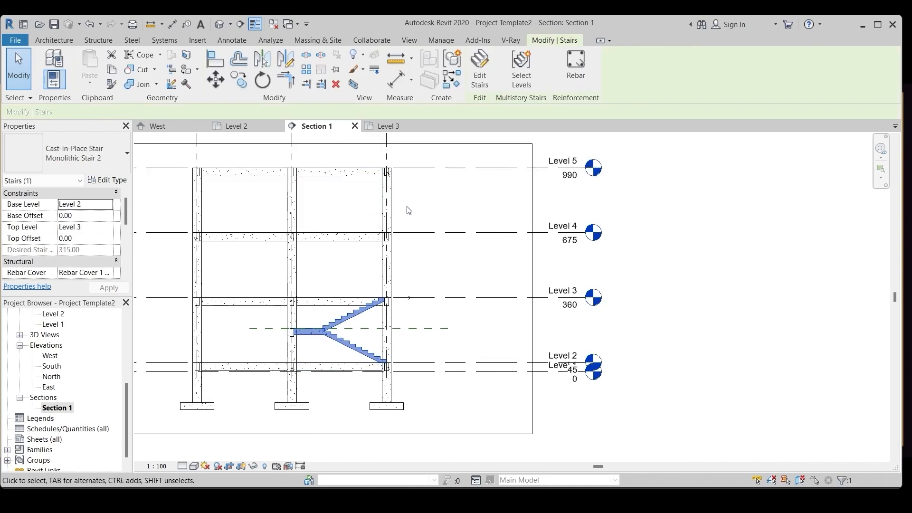
{"action": "left_click", "coordinate": [685, 235]}
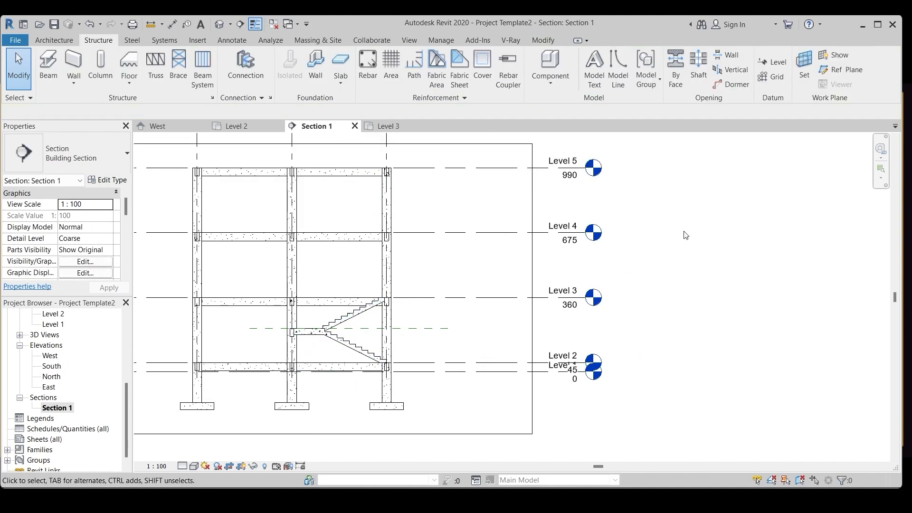
{"action": "left_click", "coordinate": [355, 319]}
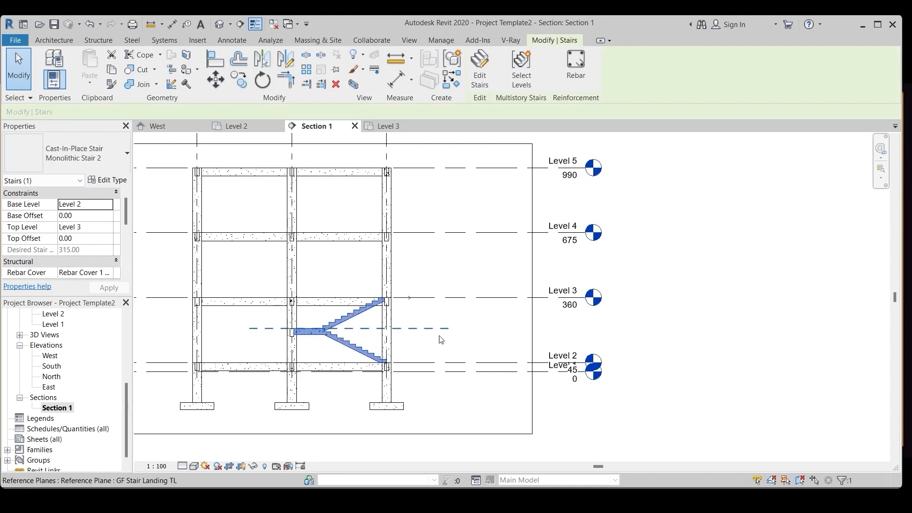
{"action": "left_click", "coordinate": [239, 81]}
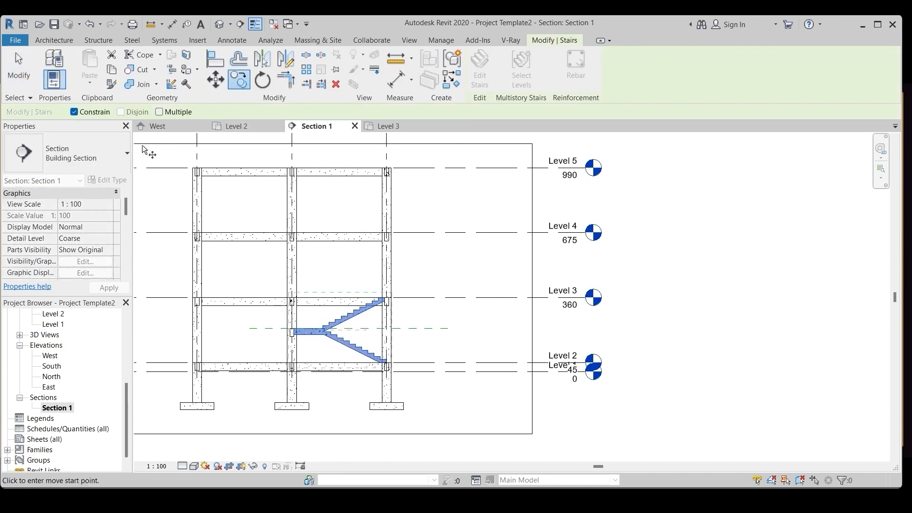
{"action": "left_click", "coordinate": [74, 112]}
{"action": "left_click", "coordinate": [480, 362]}
{"action": "left_click", "coordinate": [481, 298]}
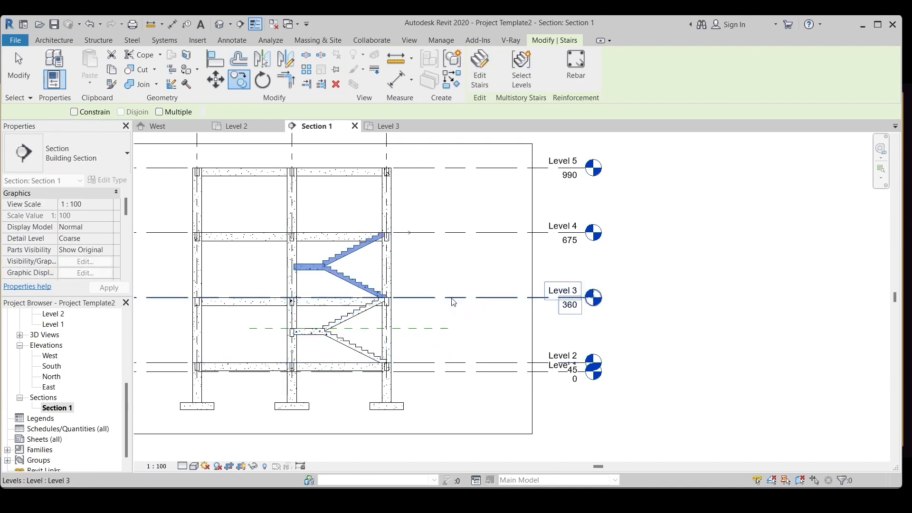
- Copy the upper stair another storey up, from Level 3 to Level 4
{"action": "left_click", "coordinate": [240, 82]}
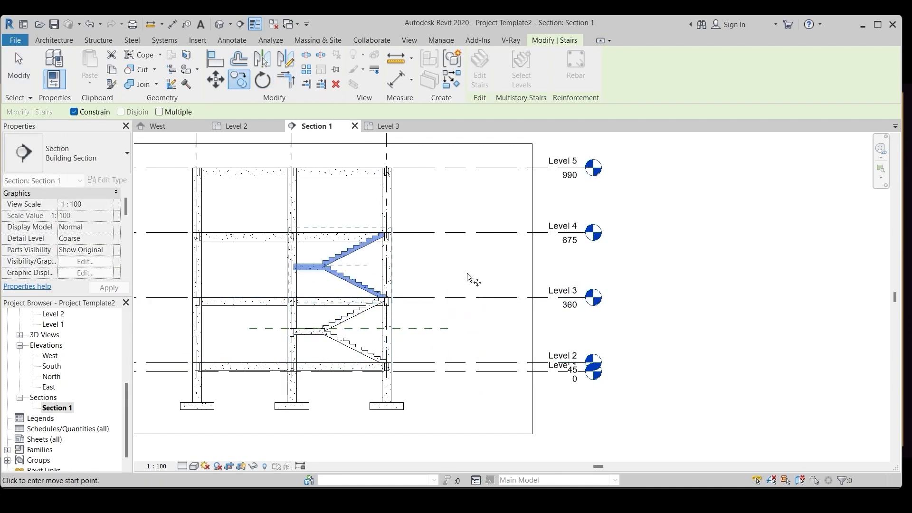
{"action": "left_click", "coordinate": [465, 298]}
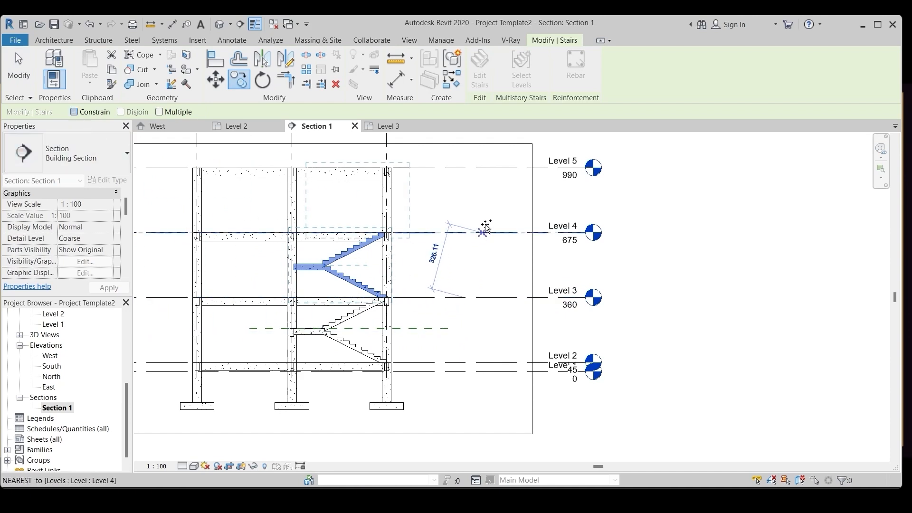
{"action": "left_click", "coordinate": [467, 232]}
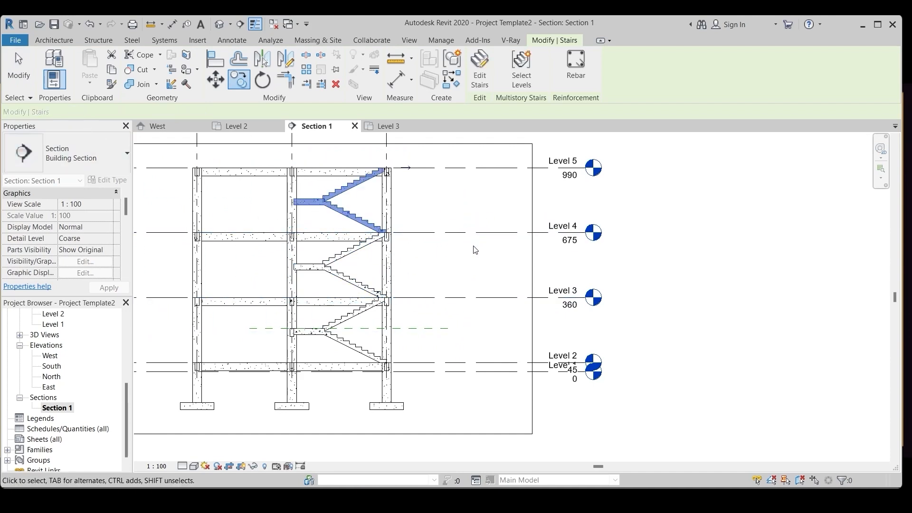
- Delete both copied stairs above Level 3, keeping only the original stair
{"action": "left_click", "coordinate": [432, 280]}
{"action": "left_click", "coordinate": [338, 211]}
{"action": "key", "text": "Delete"}
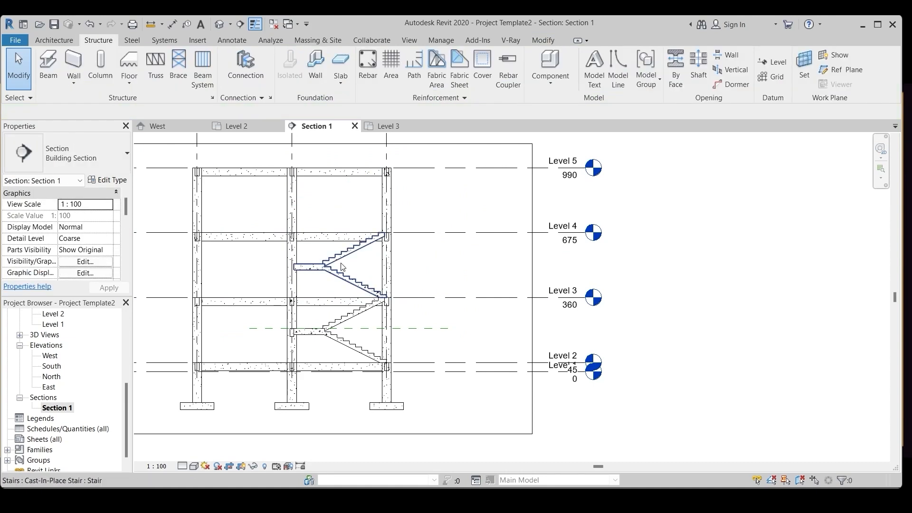
{"action": "left_click", "coordinate": [340, 267]}
{"action": "key", "text": "Delete"}
- Turn the original stair into a multistory stair by connecting it to Level 4 and Level 5
{"action": "left_click", "coordinate": [346, 320]}
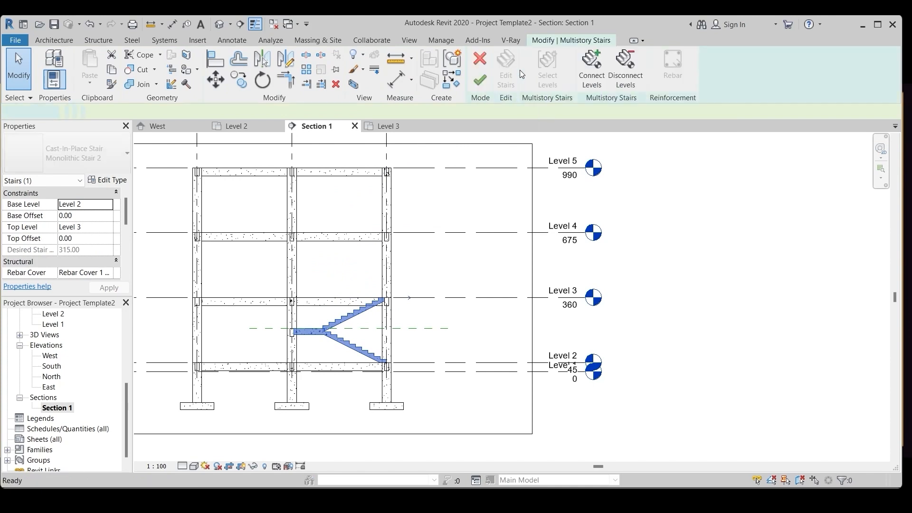
{"action": "left_click", "coordinate": [521, 71]}
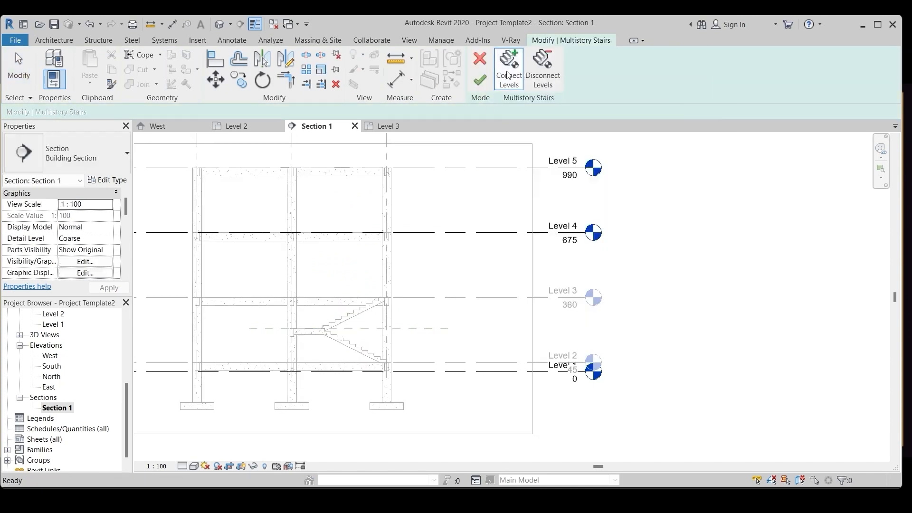
{"action": "left_click", "coordinate": [502, 233]}
{"action": "left_click", "coordinate": [503, 169]}
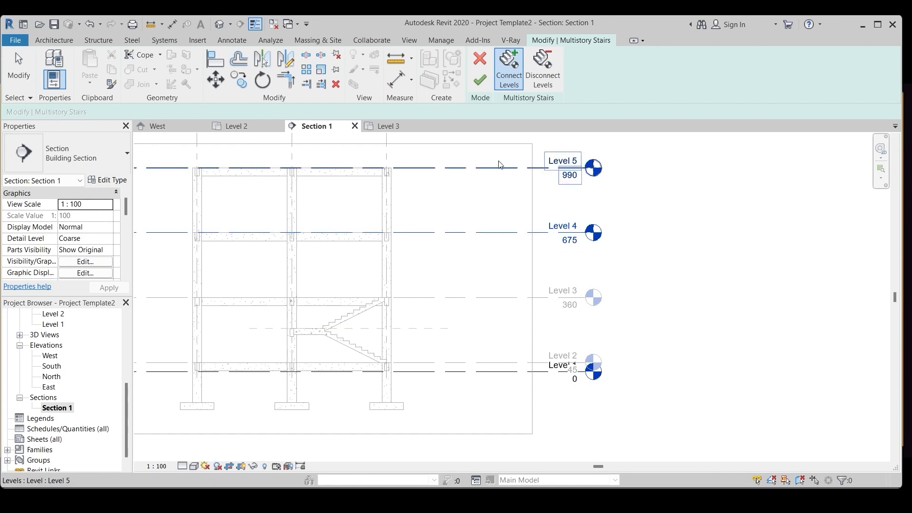
{"action": "left_click", "coordinate": [483, 82]}
{"action": "left_click", "coordinate": [365, 221]}
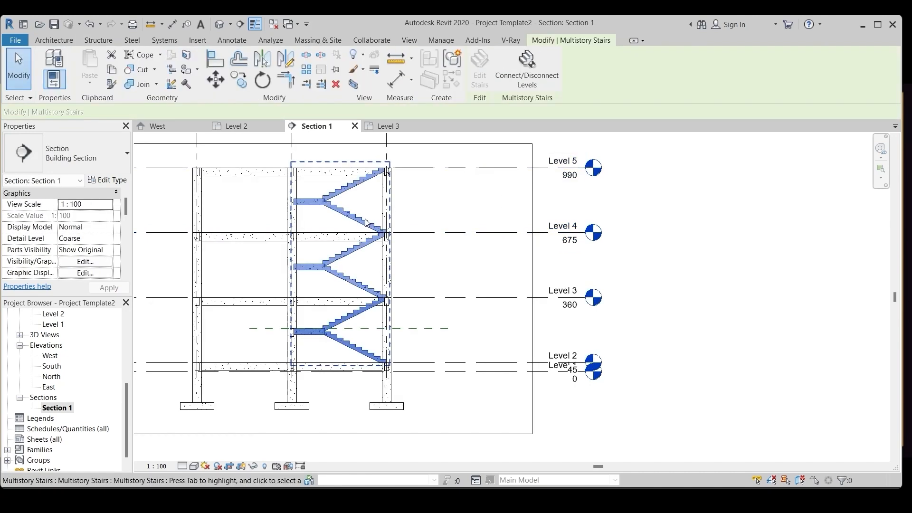
{"action": "key", "text": "Escape"}
- Copy the landing beam up one storey, from Level 2 to Level 3, with Constrain turned off
{"action": "scroll", "coordinate": [293, 341], "scroll_direction": "up", "scroll_amount": 4}
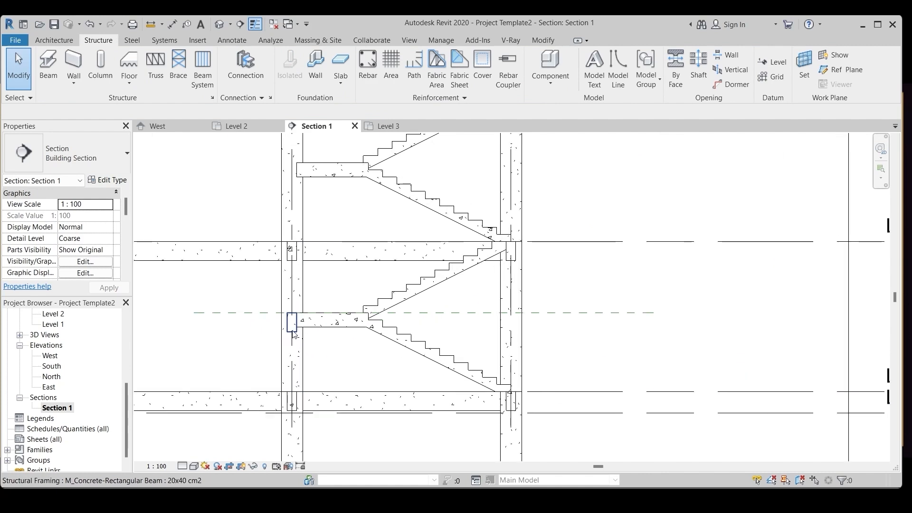
{"action": "scroll", "coordinate": [293, 333], "scroll_direction": "down", "scroll_amount": 2}
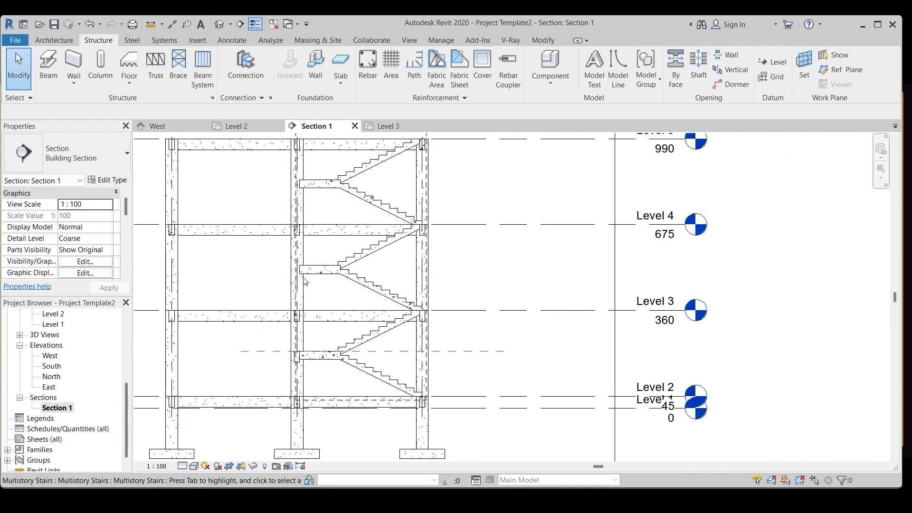
{"action": "scroll", "coordinate": [305, 280], "scroll_direction": "up", "scroll_amount": 4}
{"action": "left_click_drag", "start_coordinate": [251, 300], "coordinate": [352, 421]}
{"action": "left_click", "coordinate": [240, 80]}
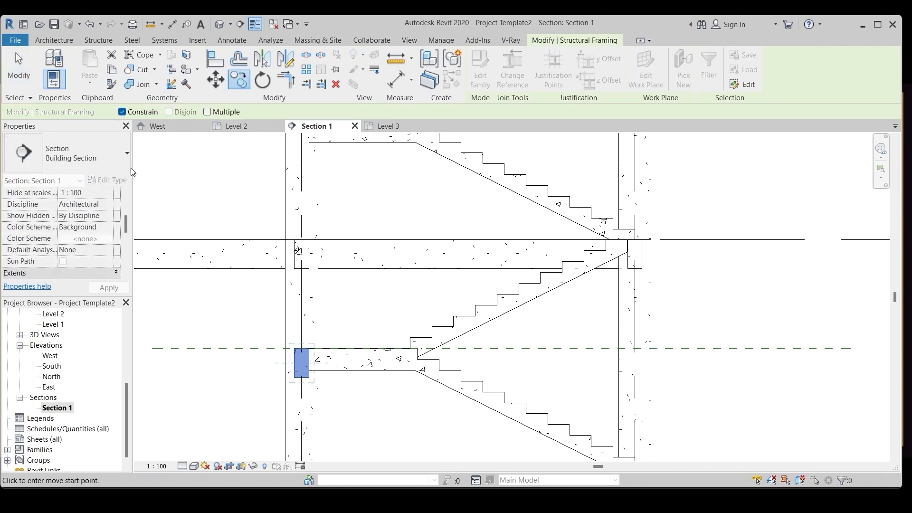
{"action": "left_click", "coordinate": [122, 112]}
{"action": "scroll", "coordinate": [67, 228], "scroll_direction": "down", "scroll_amount": 3}
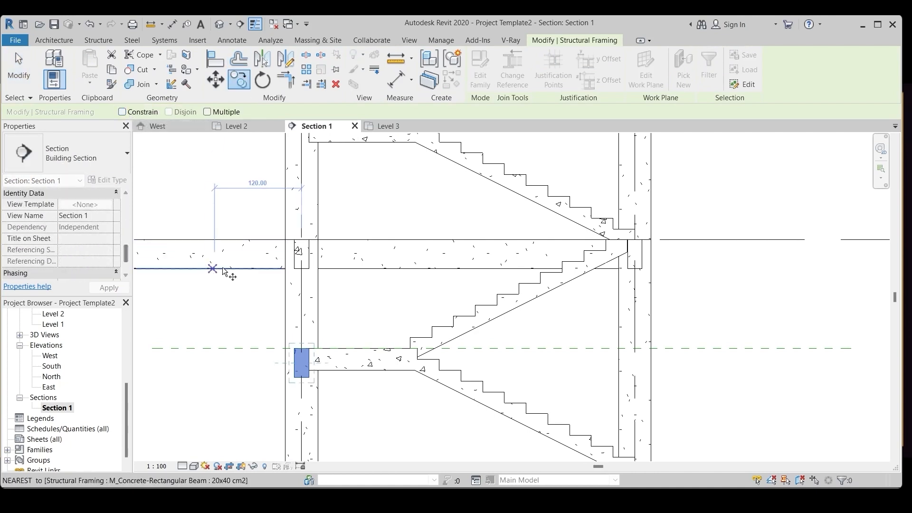
{"action": "scroll", "coordinate": [215, 262], "scroll_direction": "down", "scroll_amount": 4}
{"action": "left_click", "coordinate": [456, 325]}
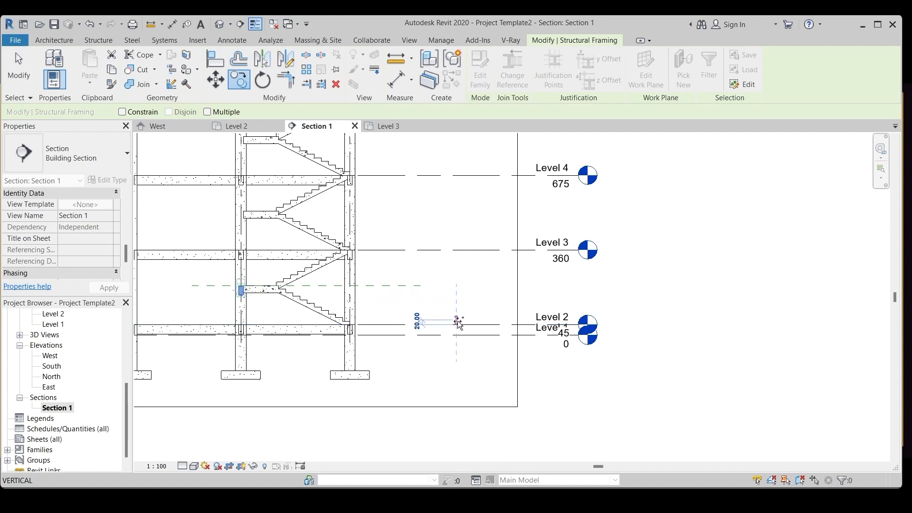
{"action": "left_click", "coordinate": [453, 248]}
- Copy the upper landing beam another storey up in the section, from Level 3 to Level 4, with Constrain turned off
{"action": "left_click", "coordinate": [238, 79]}
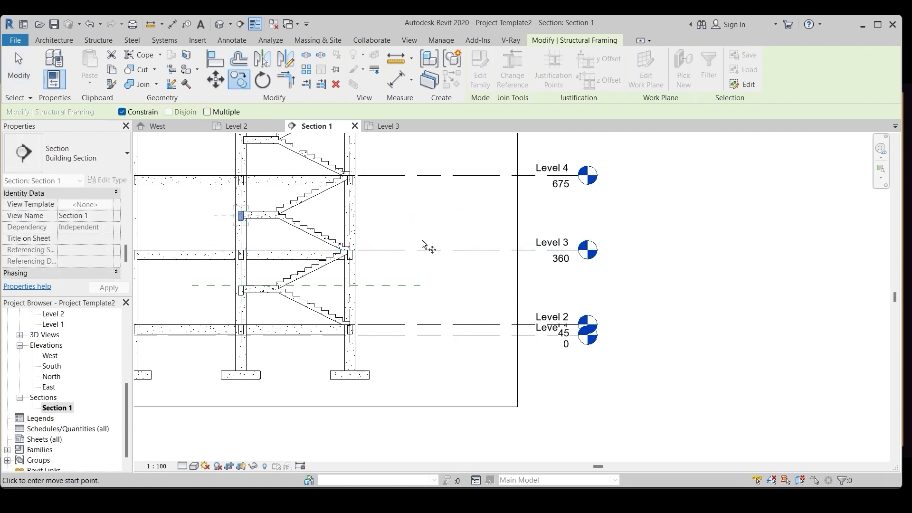
{"action": "left_click", "coordinate": [428, 250]}
{"action": "left_click", "coordinate": [122, 111]}
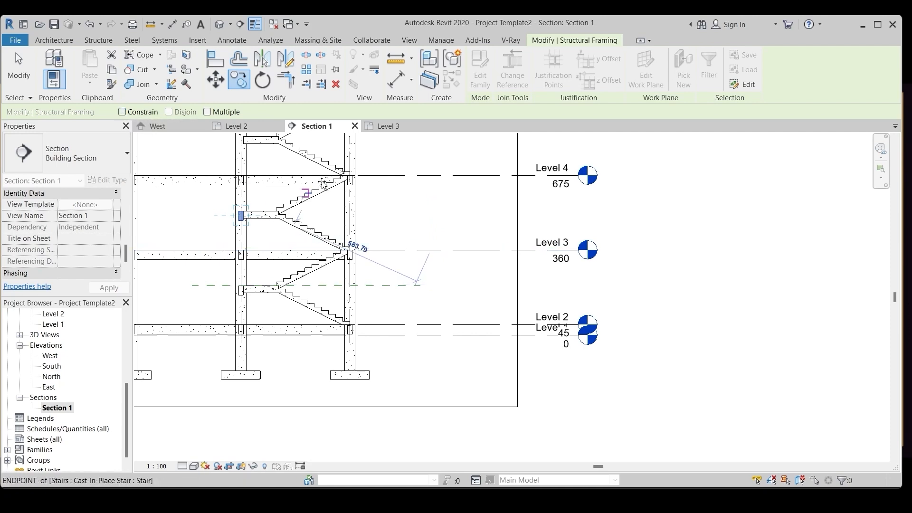
{"action": "left_click", "coordinate": [428, 175]}
{"action": "scroll", "coordinate": [371, 354], "scroll_direction": "down", "scroll_amount": 3}
{"action": "key", "text": "Escape"}
{"action": "scroll", "coordinate": [255, 191], "scroll_direction": "up", "scroll_amount": 2}
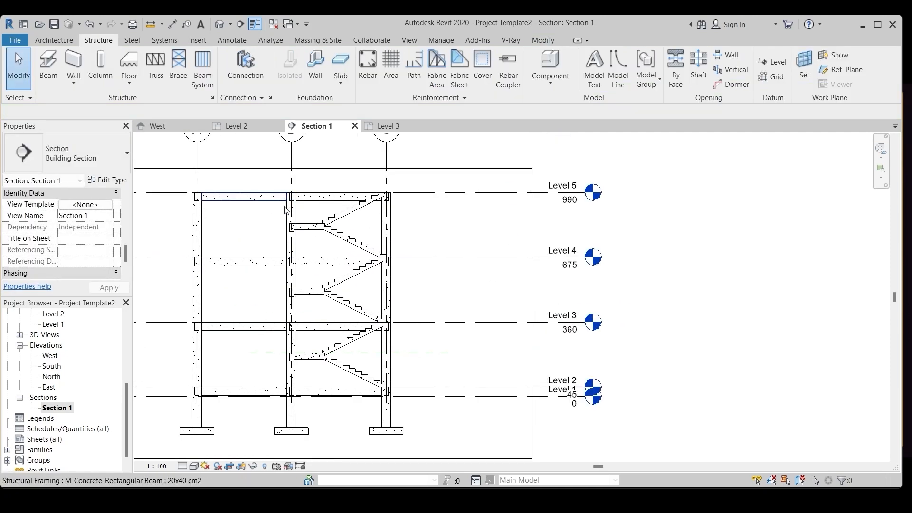
- Open the 3D view and inspect the repeated stair with its landing beams inside the concrete frame
{"action": "key", "text": "3"}
{"action": "key", "text": "d"}
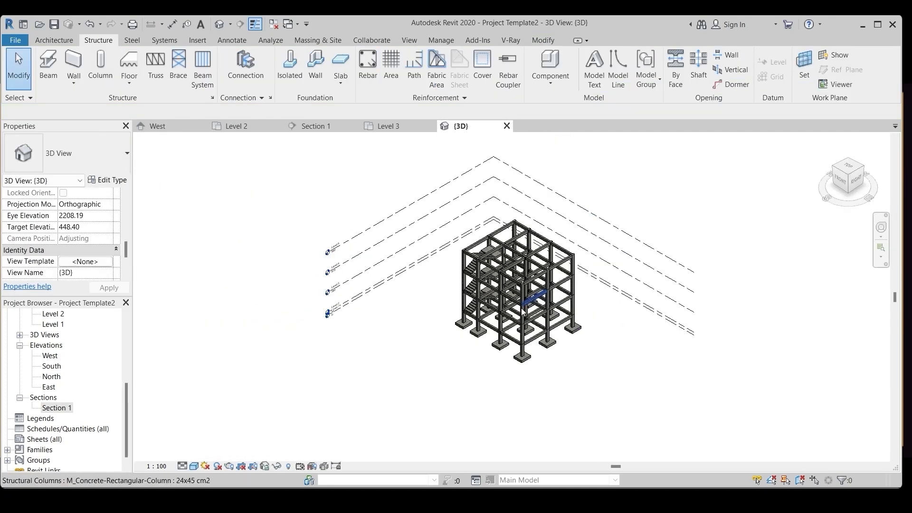
{"action": "scroll", "coordinate": [520, 286], "scroll_direction": "up", "scroll_amount": 5}
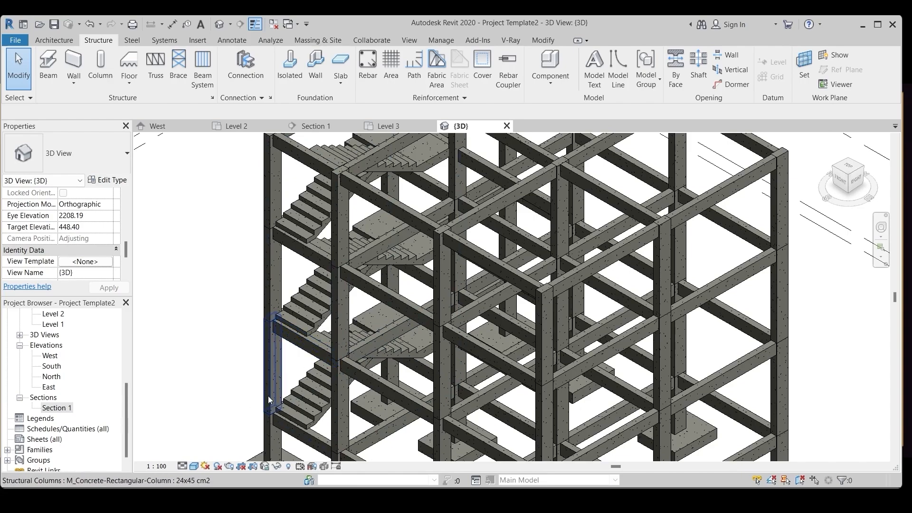
{"action": "scroll", "coordinate": [268, 400], "scroll_direction": "down", "scroll_amount": 5}
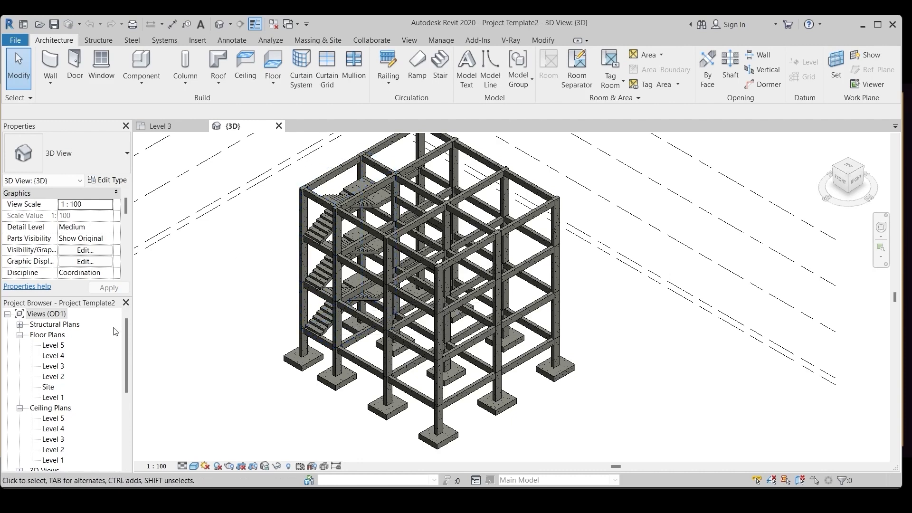
- In the Level 3 floor plan, place a 20x40 cm2 concrete beam about 240 cm long along grid 1, running outward from grid C
{"action": "double_click", "coordinate": [53, 366]}
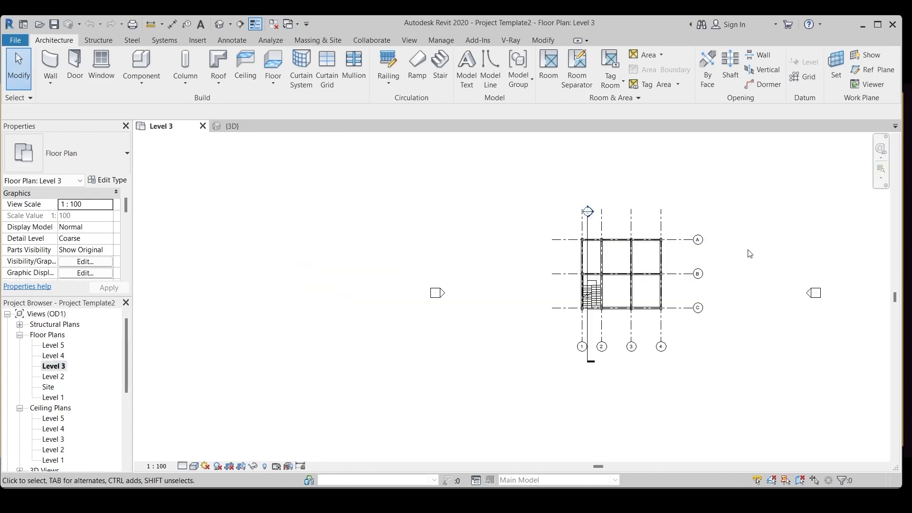
{"action": "scroll", "coordinate": [702, 291], "scroll_direction": "up", "scroll_amount": 5}
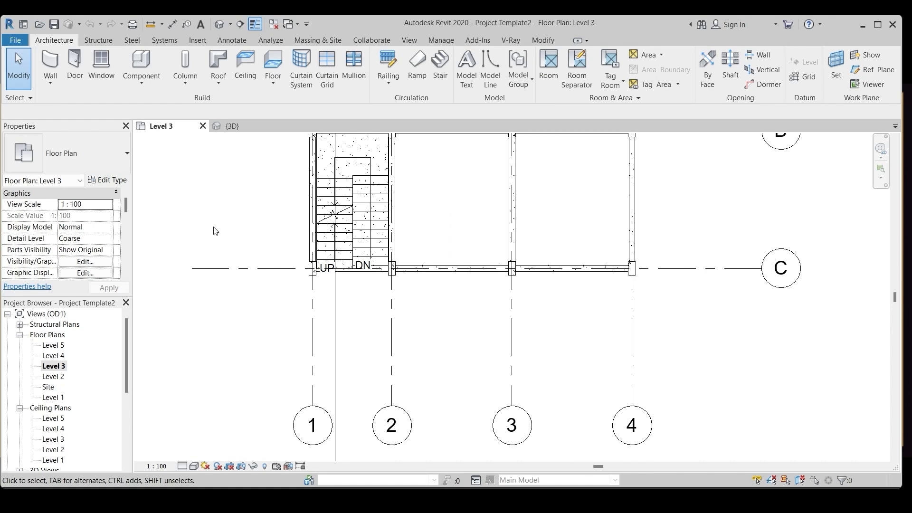
{"action": "left_click", "coordinate": [98, 41]}
{"action": "left_click", "coordinate": [48, 67]}
{"action": "scroll", "coordinate": [313, 274], "scroll_direction": "up", "scroll_amount": 1}
{"action": "left_click", "coordinate": [312, 267]}
{"action": "left_click", "coordinate": [312, 362]}
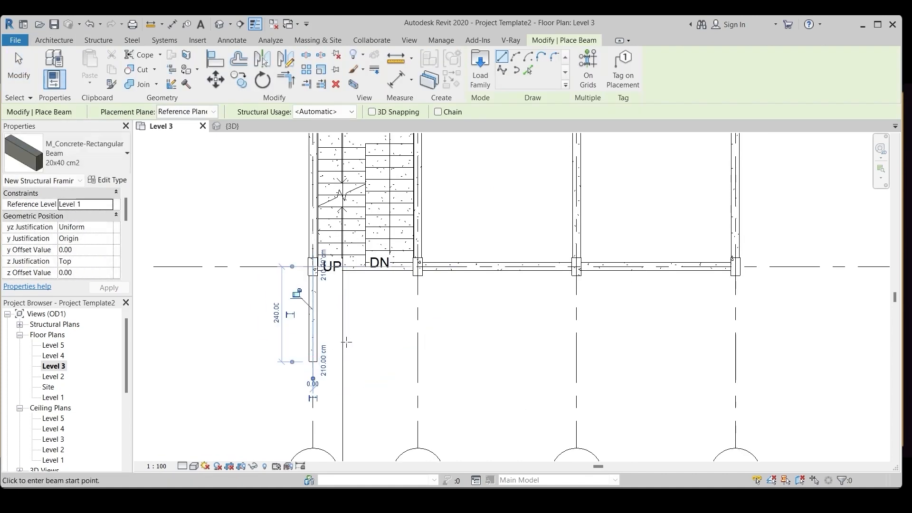
{"action": "key", "text": "Escape"}
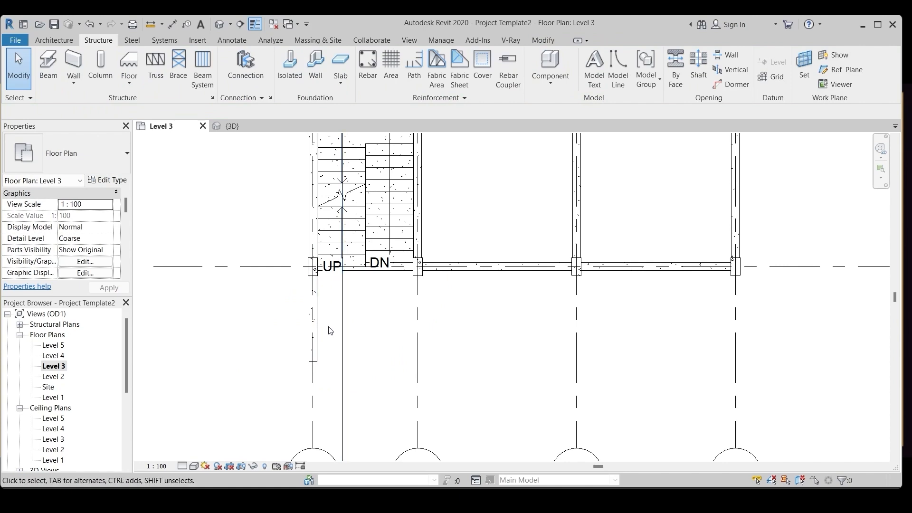
- Open the West elevation and examine the new beam's height against the levels and the stair landing reference plane
{"action": "scroll", "coordinate": [160, 368], "scroll_direction": "down", "scroll_amount": 2}
{"action": "scroll", "coordinate": [187, 232], "scroll_direction": "up", "scroll_amount": 2}
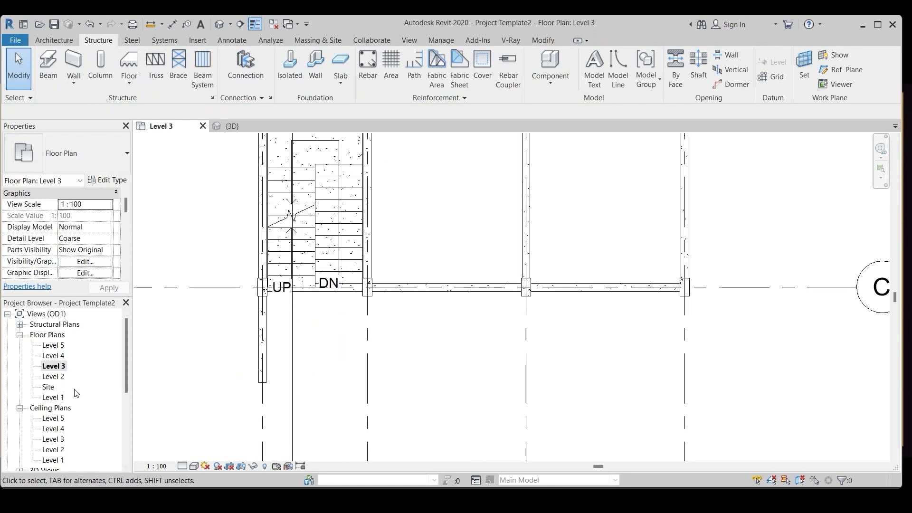
{"action": "scroll", "coordinate": [79, 392], "scroll_direction": "down", "scroll_amount": 3}
{"action": "double_click", "coordinate": [51, 407]}
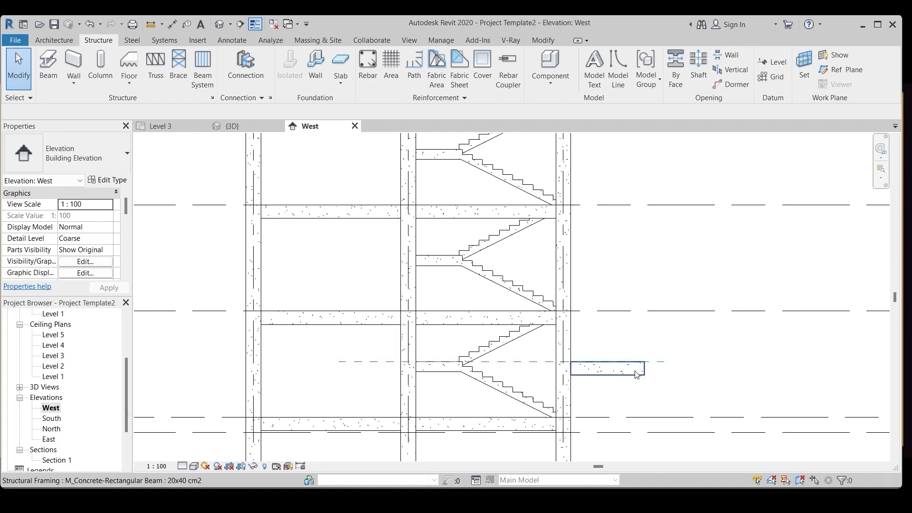
{"action": "scroll", "coordinate": [637, 378], "scroll_direction": "down", "scroll_amount": 2}
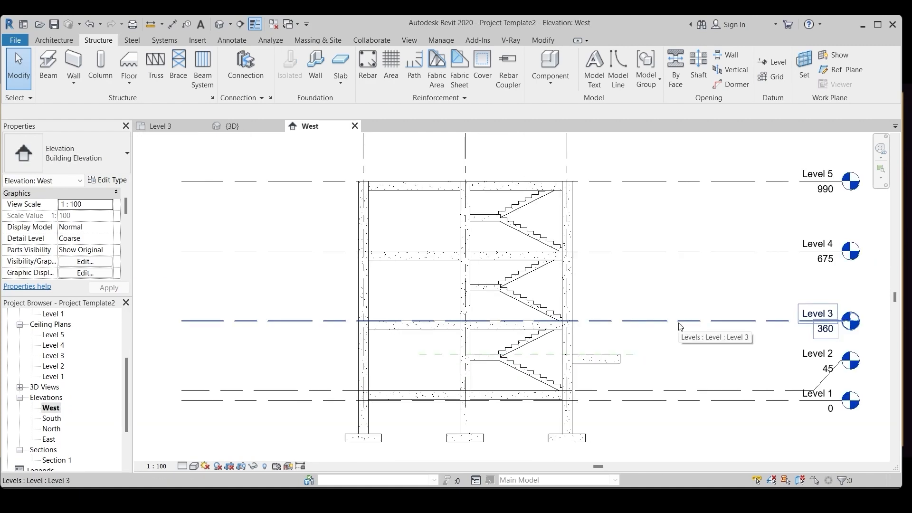
{"action": "scroll", "coordinate": [630, 367], "scroll_direction": "up", "scroll_amount": 3}
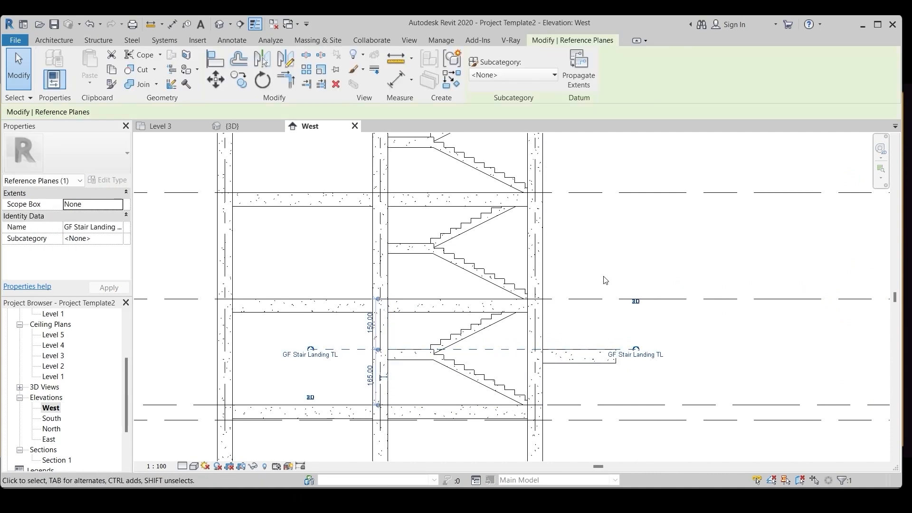
{"action": "scroll", "coordinate": [398, 355], "scroll_direction": "up", "scroll_amount": 2}
{"action": "middle_click_drag", "start_coordinate": [398, 355], "coordinate": [402, 323]}
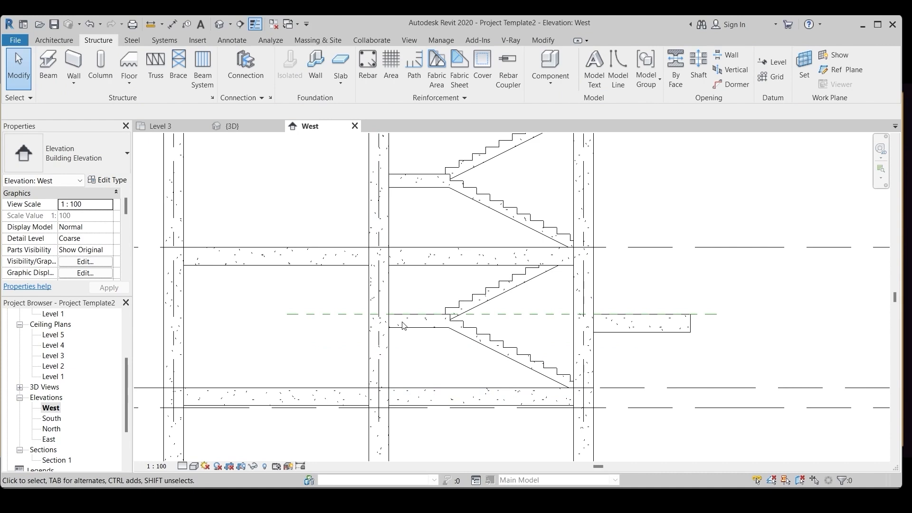
- Override the middle column between Level 2 and Level 3 in the West elevation with a surface transparency of 40
{"action": "left_click", "coordinate": [385, 363]}
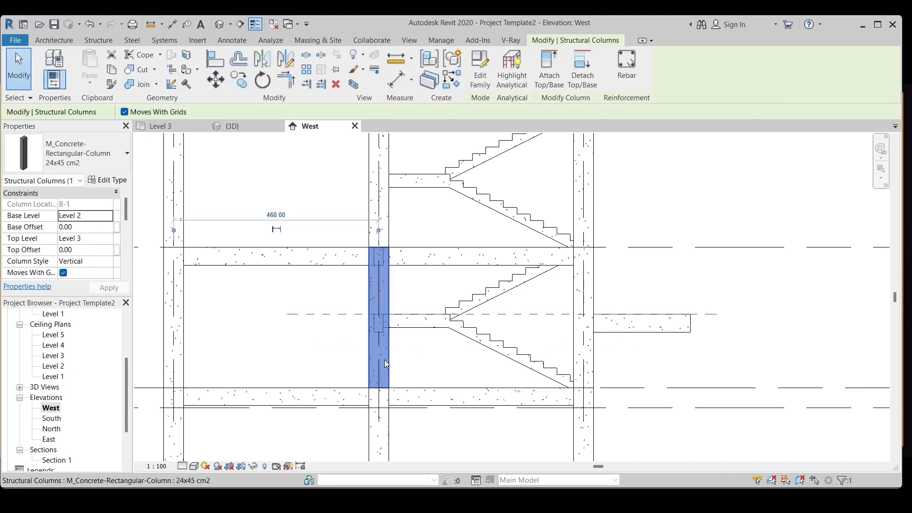
{"action": "right_click", "coordinate": [384, 363]}
{"action": "mouse_move", "coordinate": [433, 176]}
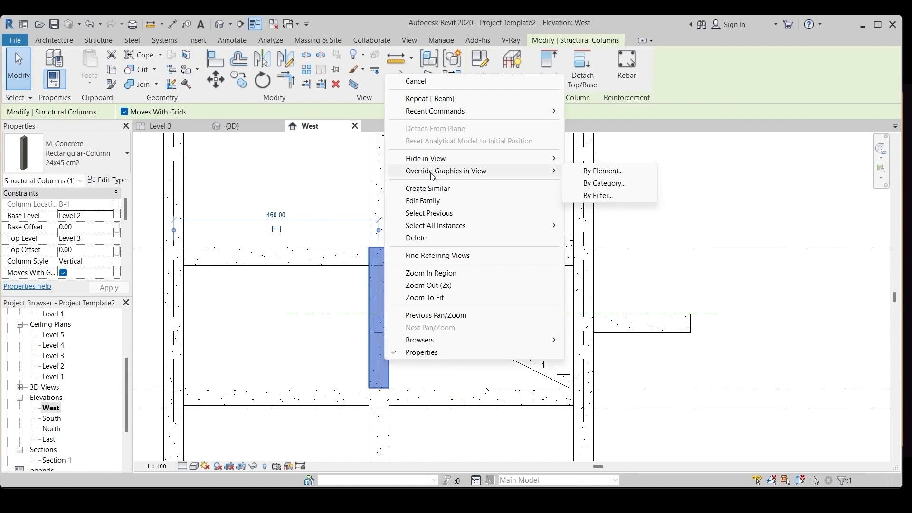
{"action": "left_click", "coordinate": [595, 172]}
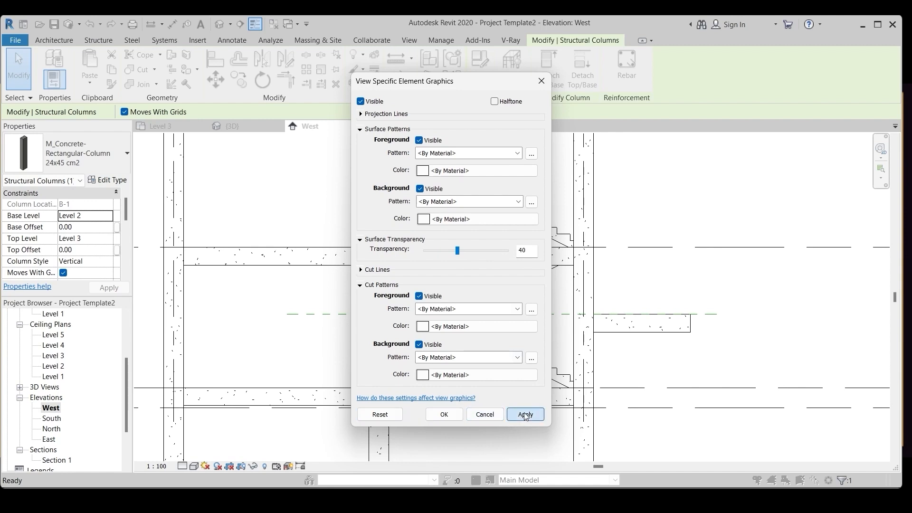
{"action": "left_click", "coordinate": [484, 415]}
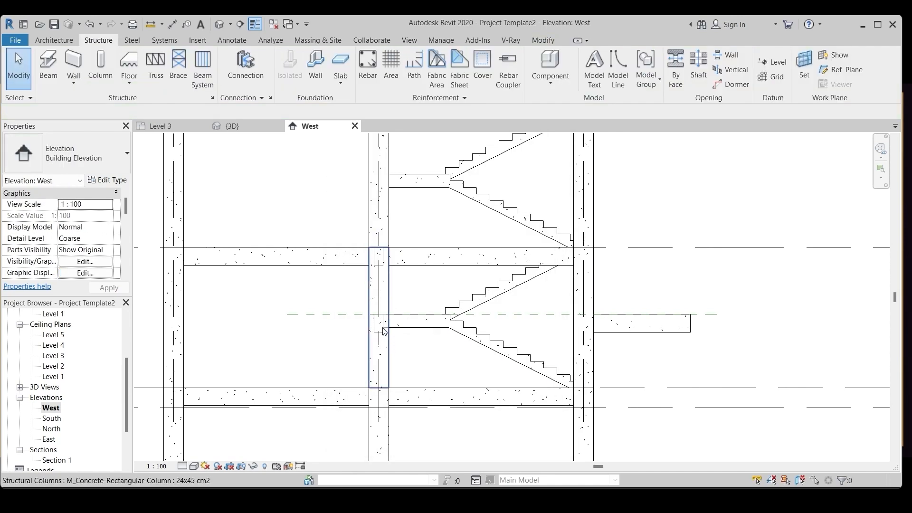
- Examine the GF Stair Landing TL reference plane and the Level 3 line in the West elevation
{"action": "left_click", "coordinate": [334, 315]}
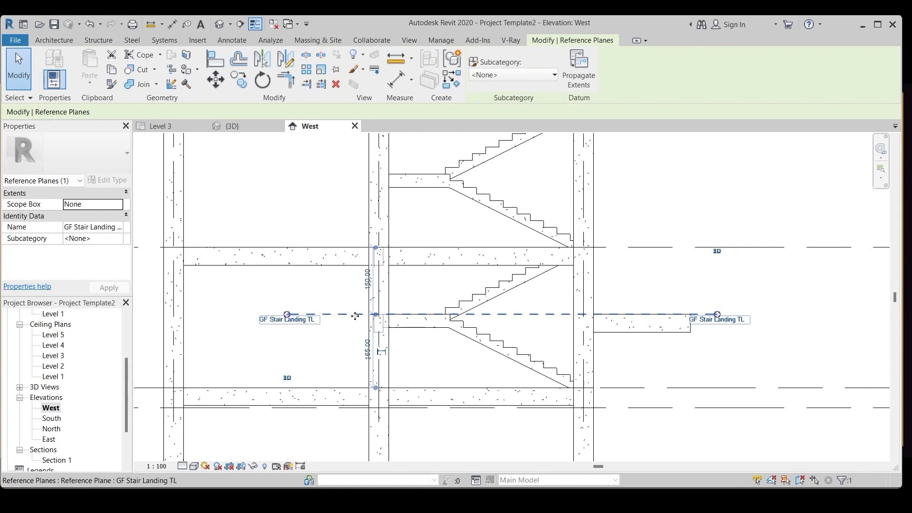
{"action": "left_click", "coordinate": [764, 309]}
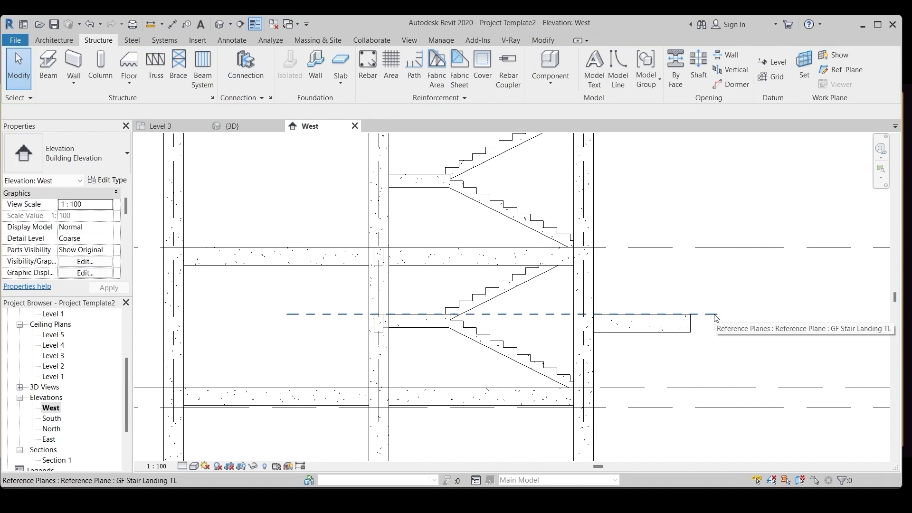
{"action": "left_click", "coordinate": [716, 317]}
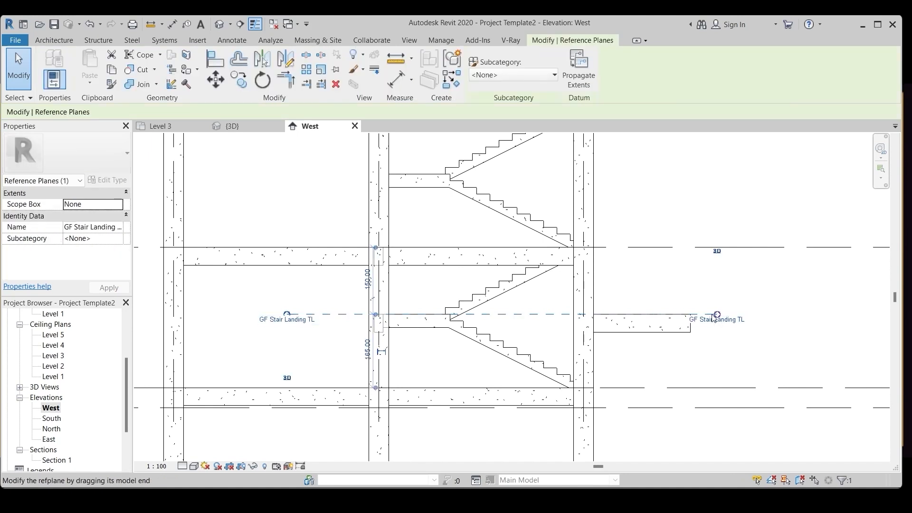
{"action": "left_click", "coordinate": [744, 272]}
{"action": "left_click", "coordinate": [732, 248]}
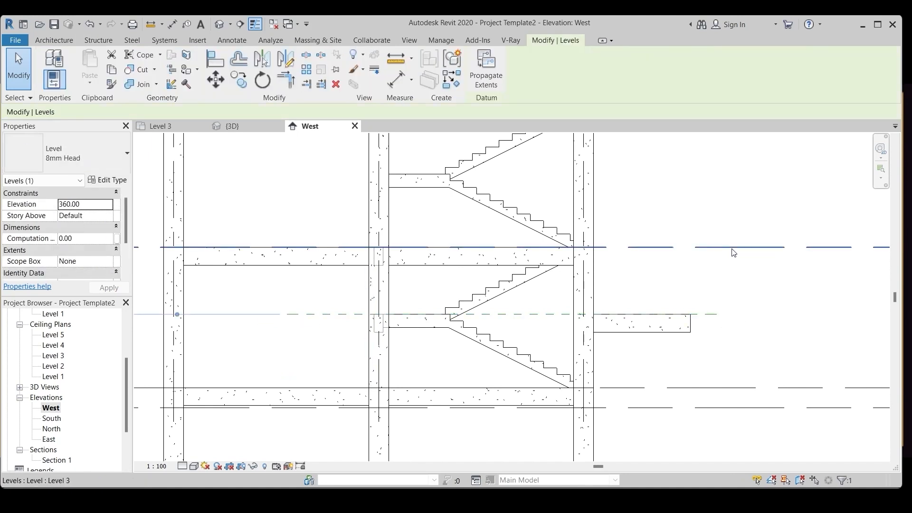
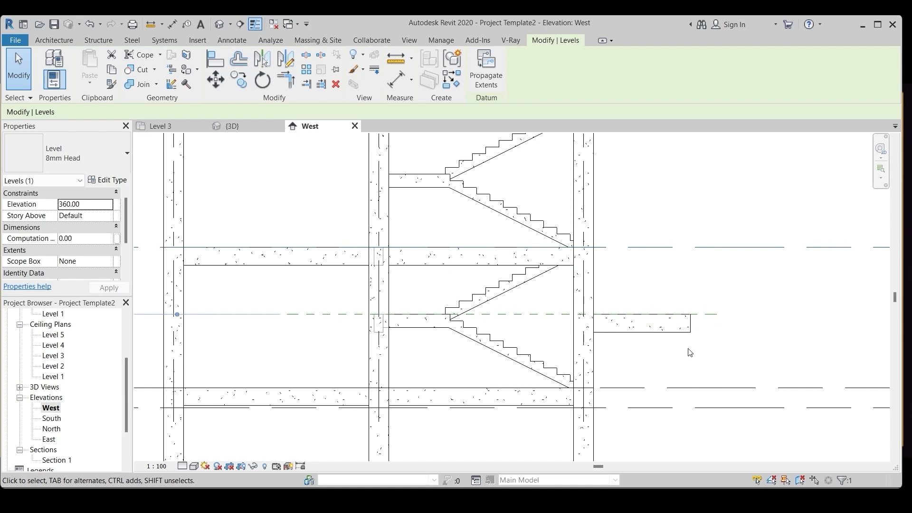
- Delete the short beam projecting outside the frame at the stair landing height
{"action": "left_click", "coordinate": [684, 332]}
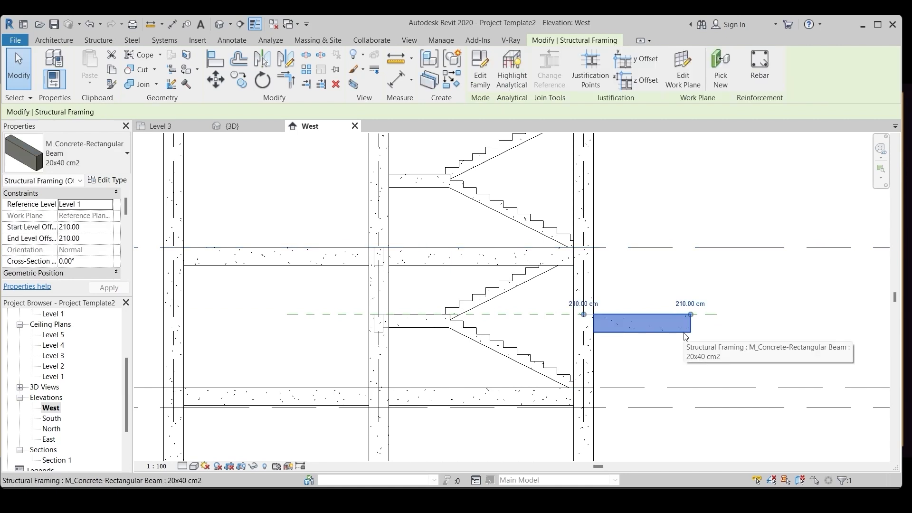
{"action": "key", "text": "Delete"}
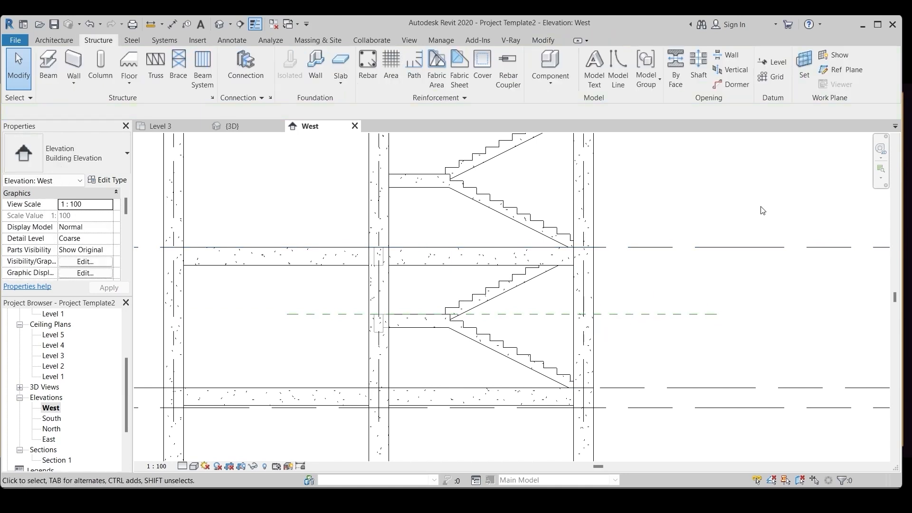
- Set the work plane to Level : Level 3 and open the Level 3 floor plan for sketching
{"action": "left_click", "coordinate": [805, 67]}
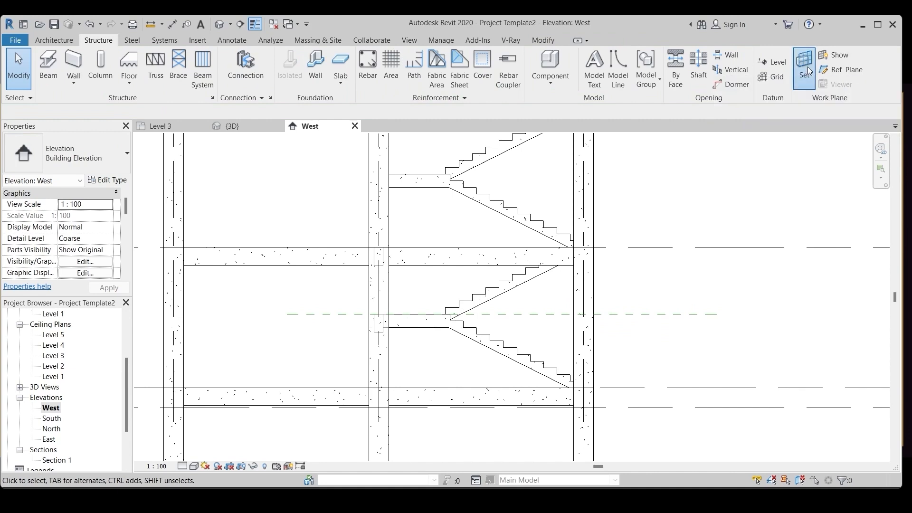
{"action": "left_click", "coordinate": [359, 256]}
{"action": "left_click", "coordinate": [545, 255]}
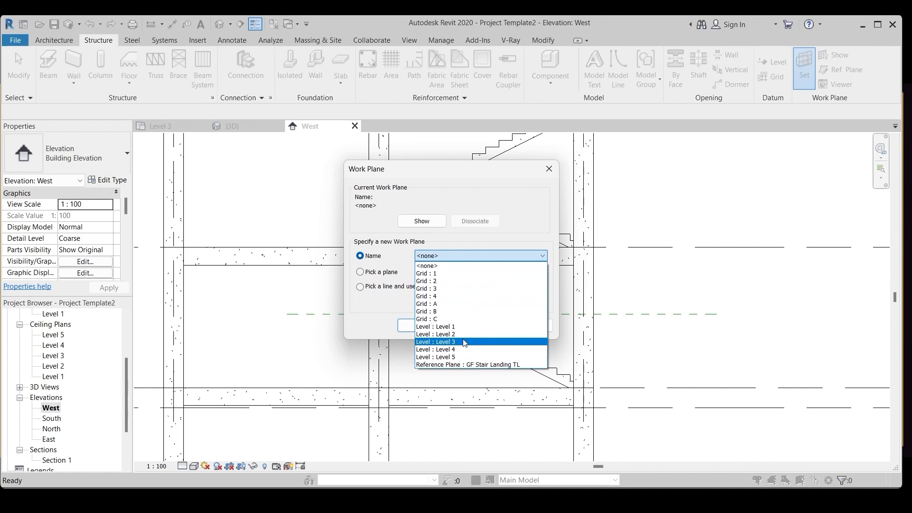
{"action": "left_click", "coordinate": [464, 342]}
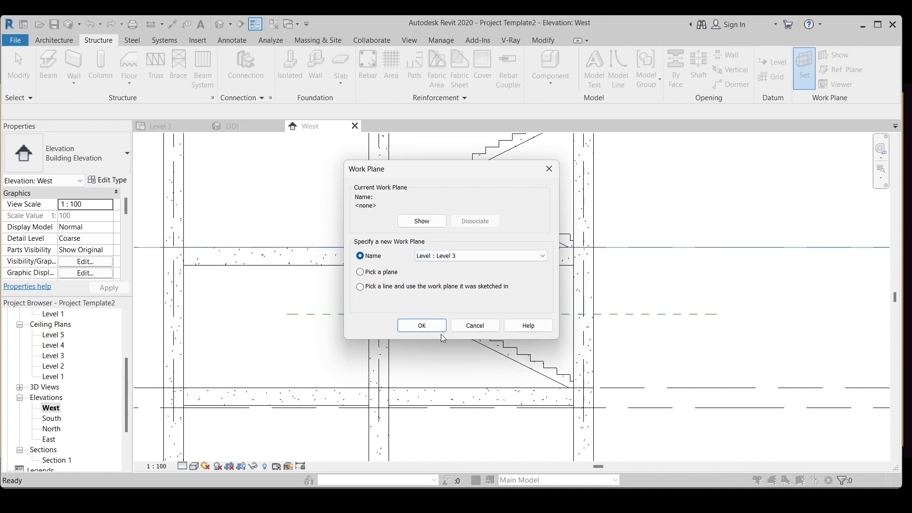
{"action": "left_click", "coordinate": [412, 326]}
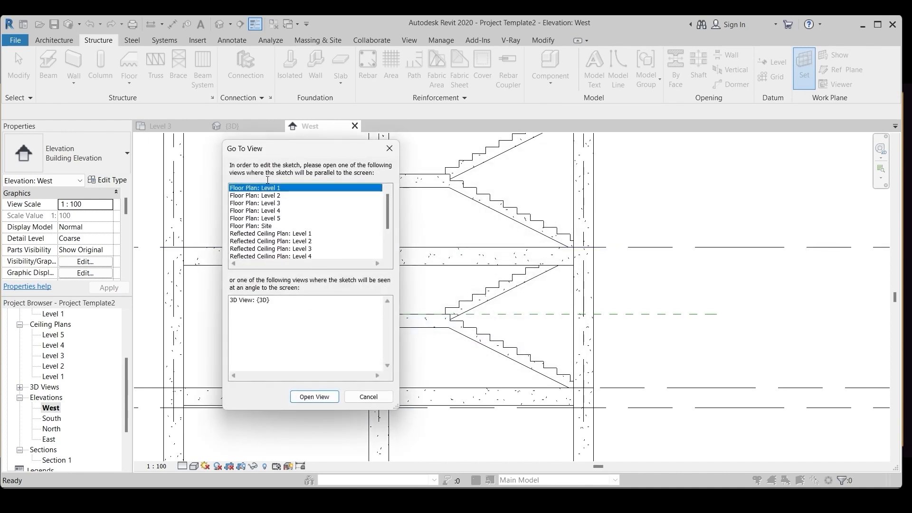
{"action": "left_click", "coordinate": [273, 204]}
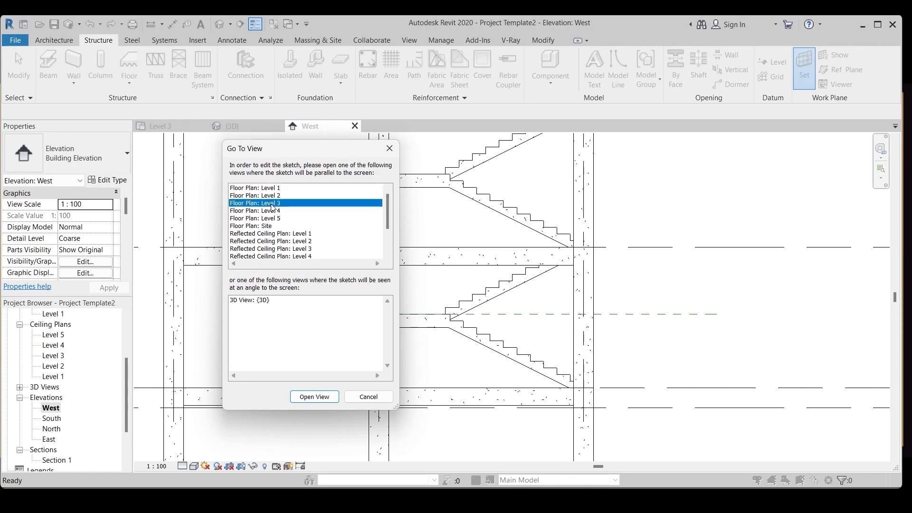
{"action": "left_click", "coordinate": [315, 398]}
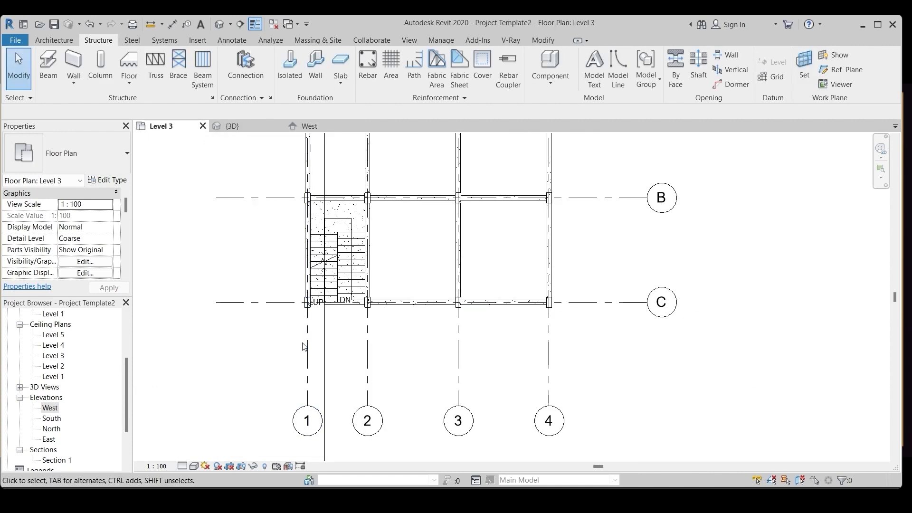
- Draw a straight horizontal model line on Level 3 just outside grid C, from the stair bay to well beyond grid 4
{"action": "left_click", "coordinate": [621, 77]}
{"action": "scroll", "coordinate": [384, 356], "scroll_direction": "up", "scroll_amount": 2}
{"action": "left_click", "coordinate": [283, 292]}
{"action": "scroll", "coordinate": [213, 310], "scroll_direction": "down", "scroll_amount": 3}
{"action": "left_click", "coordinate": [705, 299]}
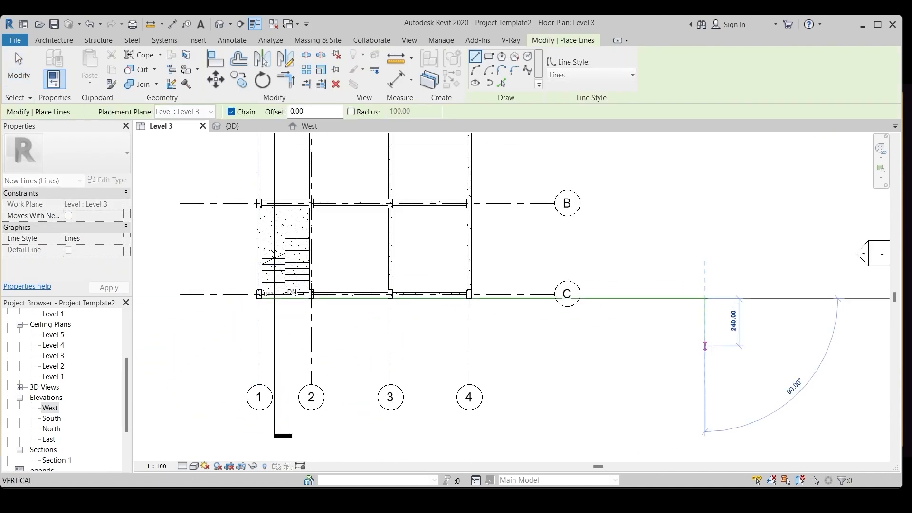
{"action": "key", "text": "Escape"}
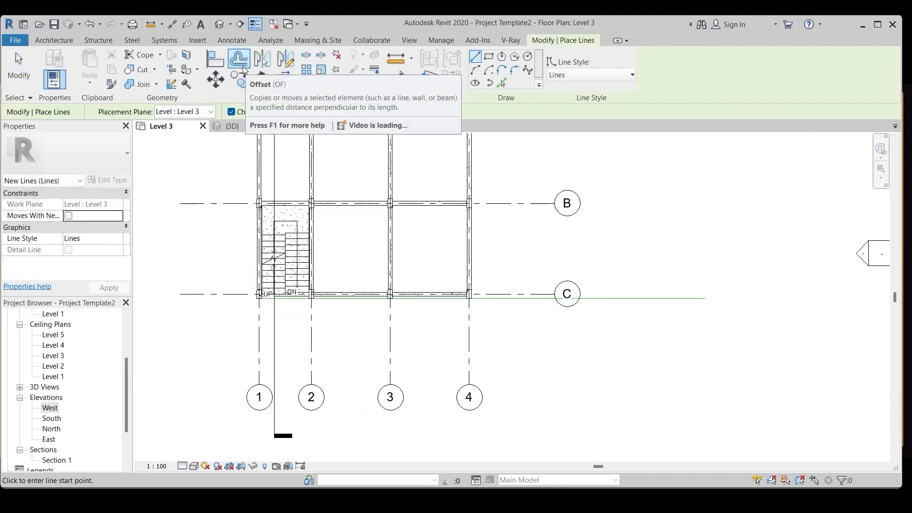
- Offset a copy of the Level 3 model line 130 outward from grid C
{"action": "left_click", "coordinate": [245, 69]}
{"action": "left_click_drag", "start_coordinate": [151, 111], "coordinate": [120, 111]}
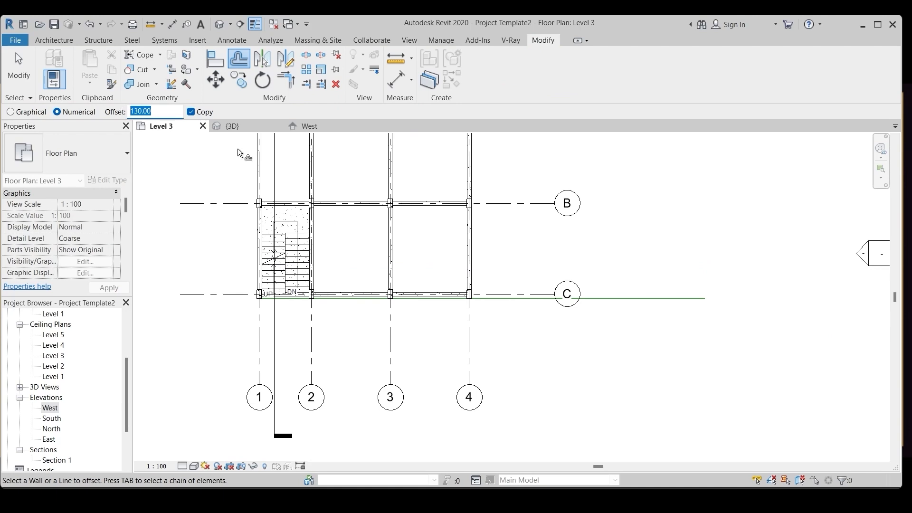
{"action": "left_click", "coordinate": [640, 301]}
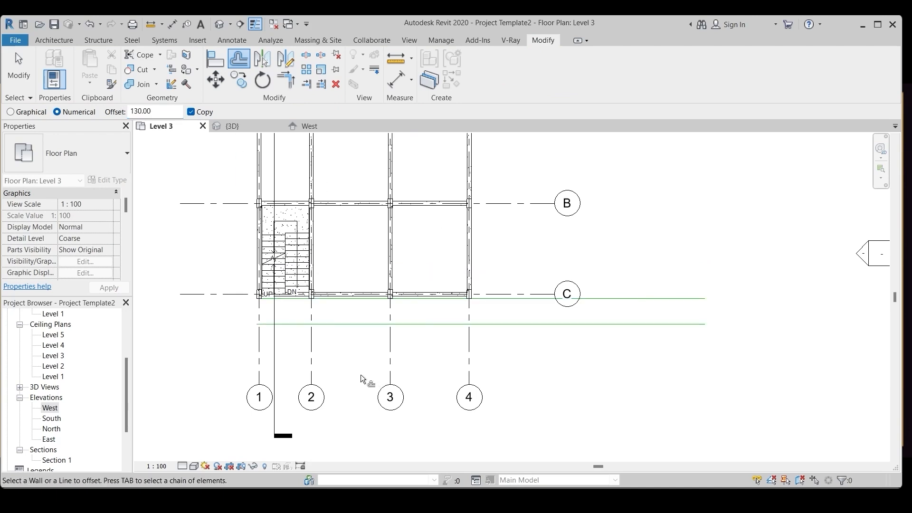
- Place a 20x40 cm2 concrete beam along grid 1 from the column at grid C out to the offset model line
{"action": "scroll", "coordinate": [254, 312], "scroll_direction": "up", "scroll_amount": 2}
{"action": "left_click", "coordinate": [99, 39]}
{"action": "left_click", "coordinate": [46, 64]}
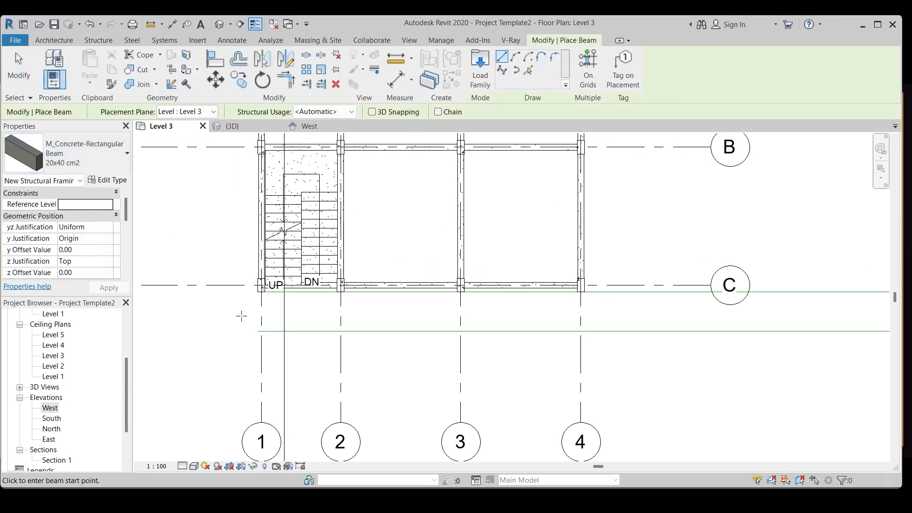
{"action": "scroll", "coordinate": [236, 314], "scroll_direction": "up", "scroll_amount": 2}
{"action": "left_click", "coordinate": [269, 257]}
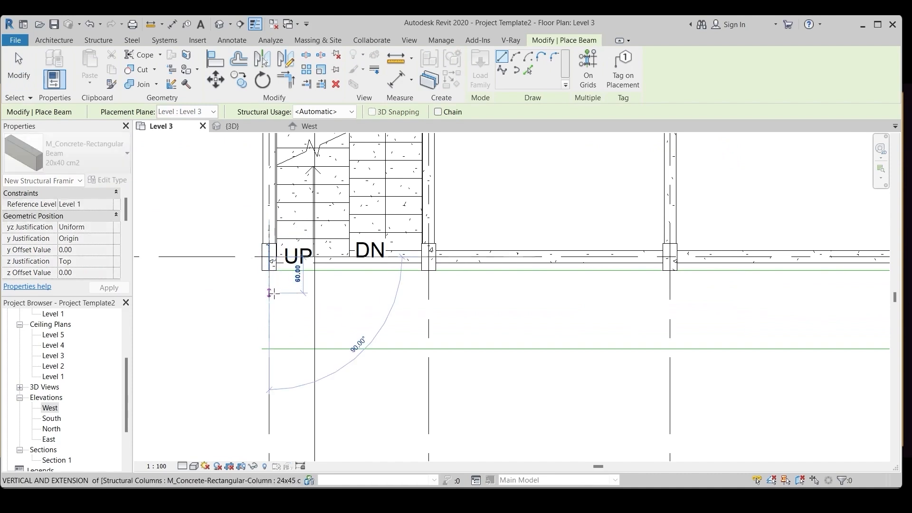
{"action": "left_click", "coordinate": [268, 348]}
{"action": "key", "text": "Escape"}
{"action": "key", "text": "Escape"}
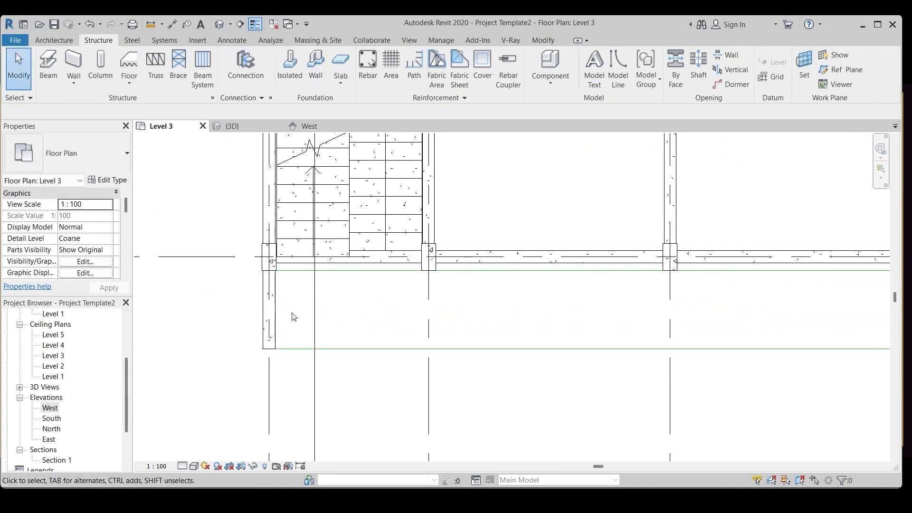
- Copy the cantilever beam from grid 1 to the columns at grids 2, 3 and 4 along grid C
{"action": "scroll", "coordinate": [237, 314], "scroll_direction": "down", "scroll_amount": 2}
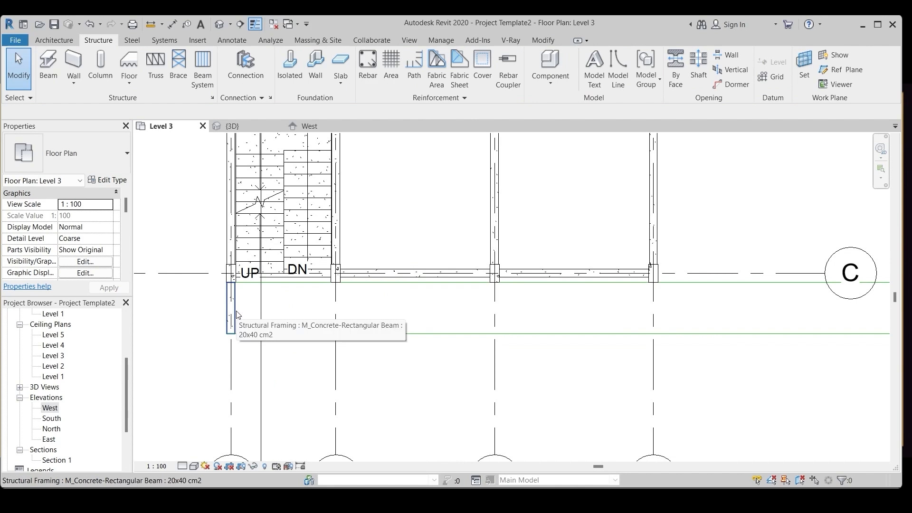
{"action": "left_click", "coordinate": [238, 315]}
{"action": "left_click", "coordinate": [143, 113]}
{"action": "scroll", "coordinate": [220, 285], "scroll_direction": "up", "scroll_amount": 2}
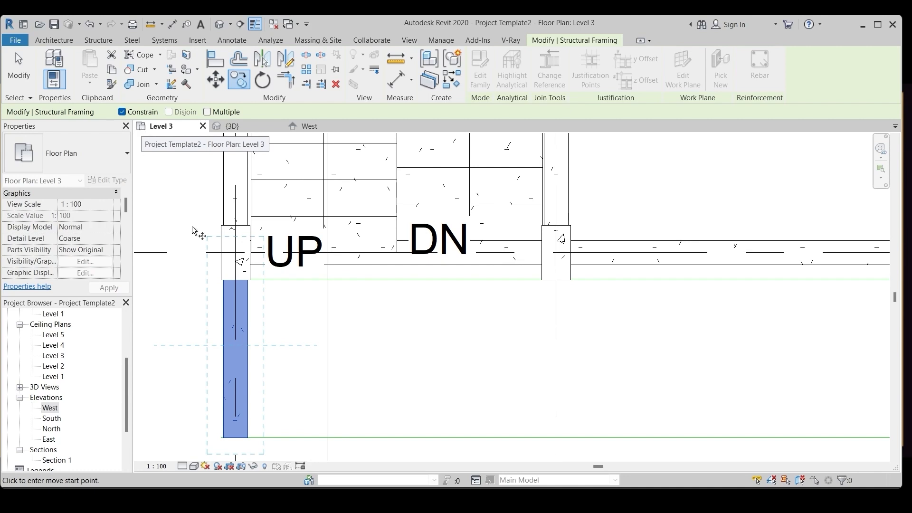
{"action": "left_click", "coordinate": [221, 280]}
{"action": "left_click", "coordinate": [207, 112]}
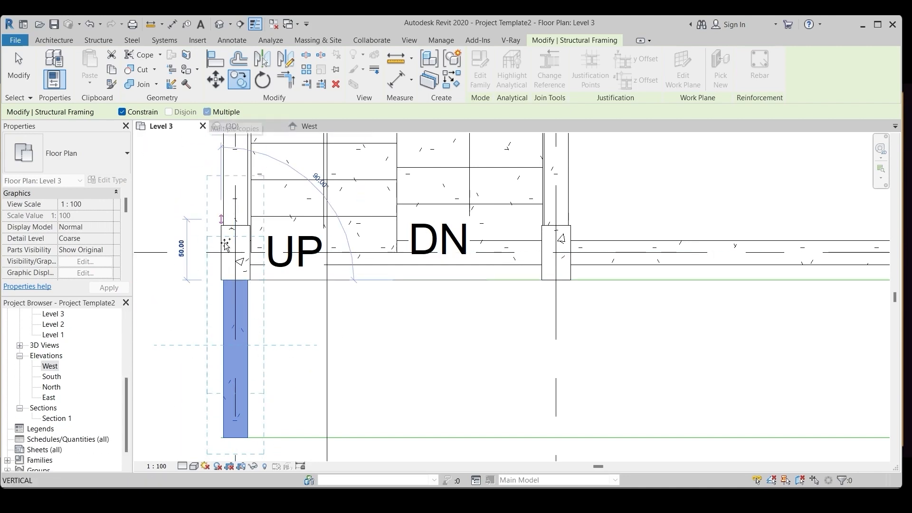
{"action": "scroll", "coordinate": [172, 319], "scroll_direction": "down", "scroll_amount": 1}
{"action": "scroll", "coordinate": [449, 305], "scroll_direction": "up", "scroll_amount": 2}
{"action": "left_click", "coordinate": [452, 287]}
{"action": "scroll", "coordinate": [173, 326], "scroll_direction": "down", "scroll_amount": 4}
{"action": "scroll", "coordinate": [606, 316], "scroll_direction": "up", "scroll_amount": 2}
{"action": "middle_click_drag", "start_coordinate": [593, 317], "coordinate": [545, 315]}
{"action": "left_click", "coordinate": [562, 296]}
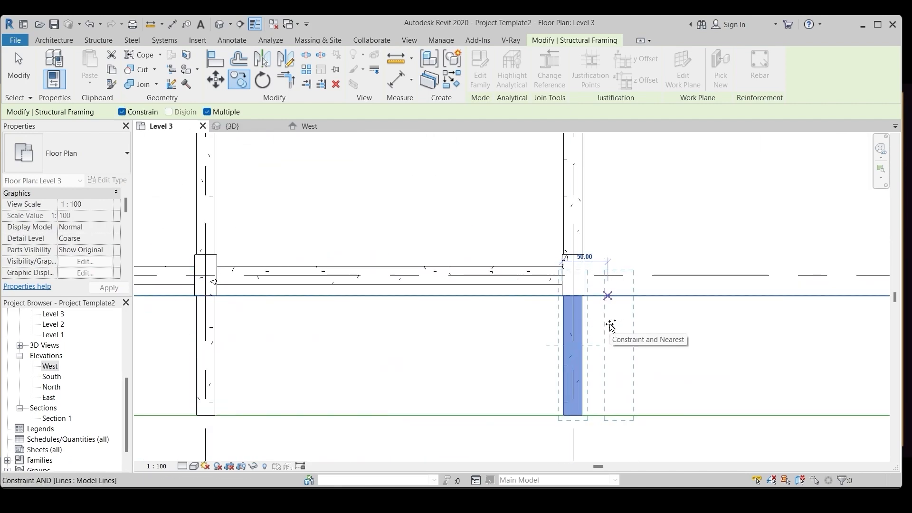
{"action": "key", "text": "Escape"}
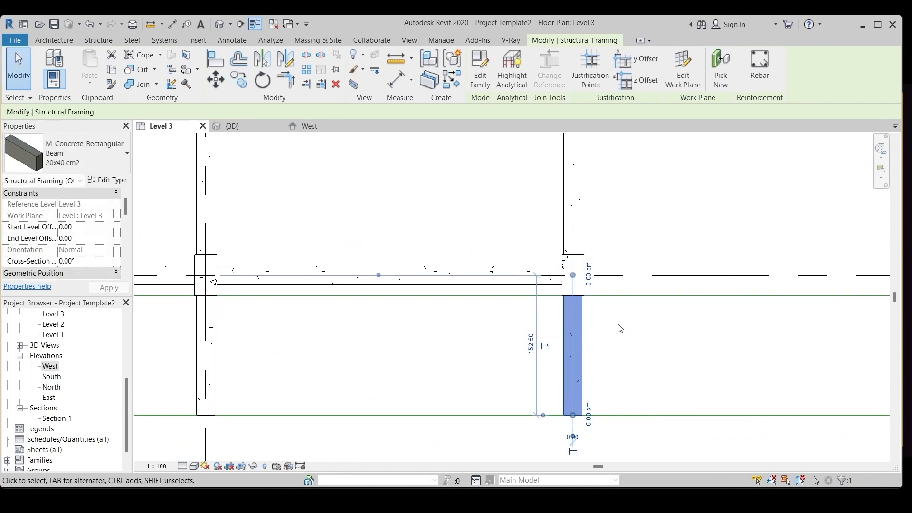
{"action": "scroll", "coordinate": [691, 292], "scroll_direction": "down", "scroll_amount": 3}
{"action": "key", "text": "Escape"}
{"action": "scroll", "coordinate": [660, 293], "scroll_direction": "down", "scroll_amount": 2}
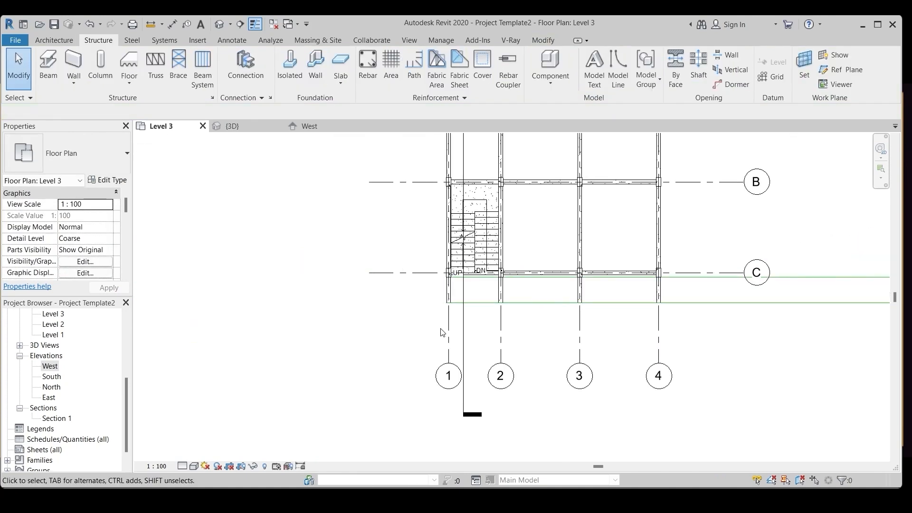
- Check the cantilever beams' height against the Level 3 line in the West elevation
{"action": "double_click", "coordinate": [49, 366]}
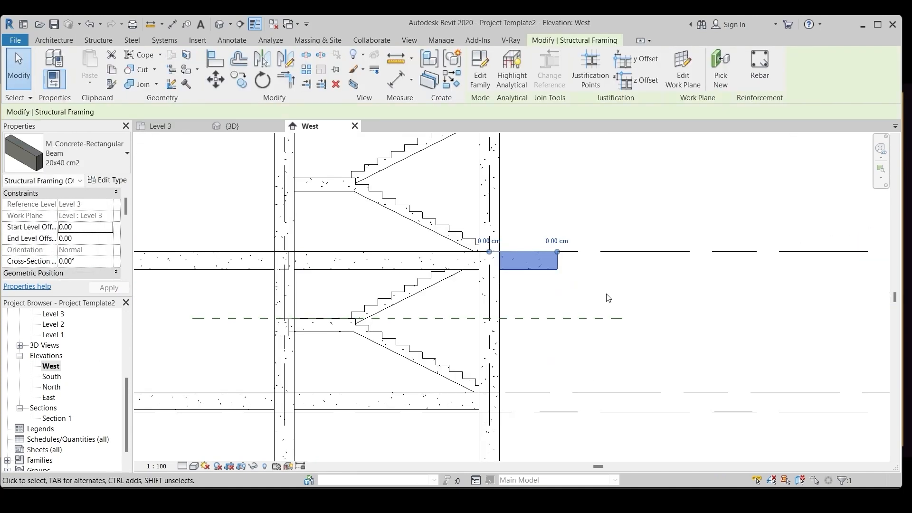
{"action": "left_click", "coordinate": [612, 294]}
{"action": "scroll", "coordinate": [503, 338], "scroll_direction": "down", "scroll_amount": 2}
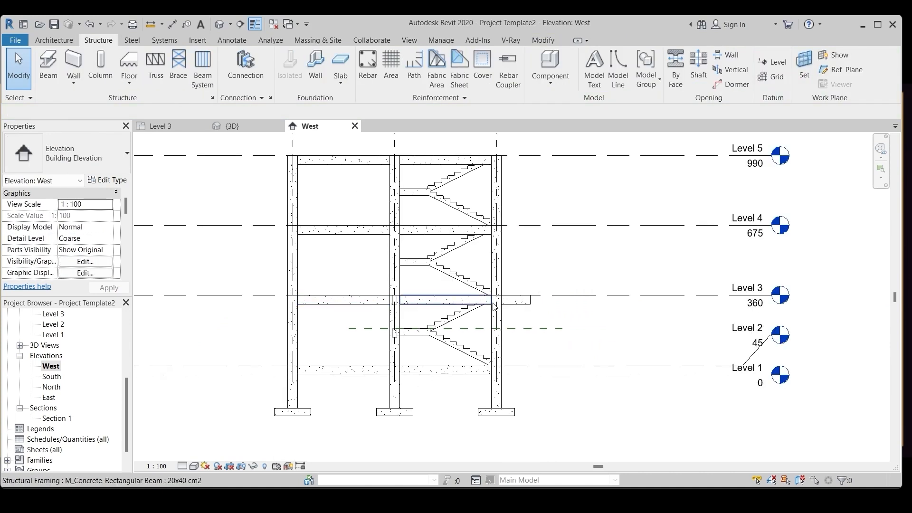
{"action": "left_click", "coordinate": [600, 299]}
{"action": "scroll", "coordinate": [68, 343], "scroll_direction": "up", "scroll_amount": 3}
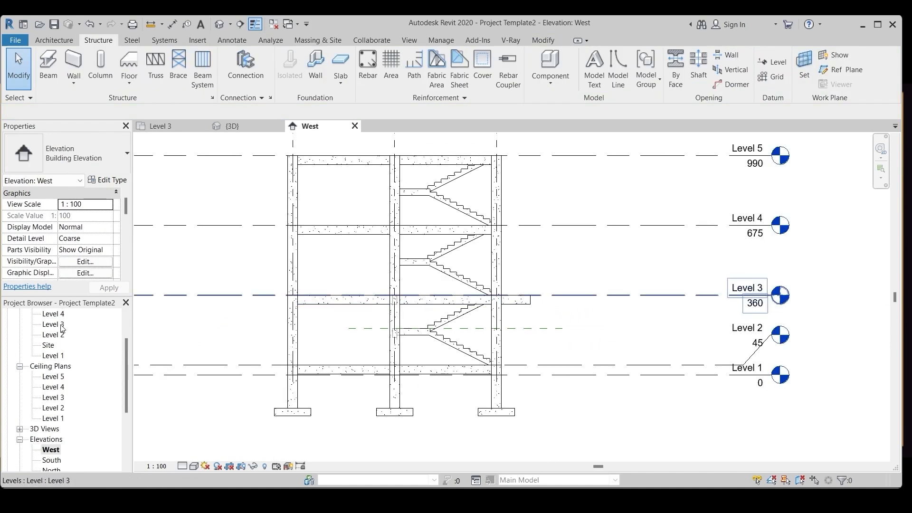
- Return to the Level 3 floor plan and delete the two model guide lines outside grid C
{"action": "double_click", "coordinate": [62, 327]}
{"action": "left_click", "coordinate": [599, 327]}
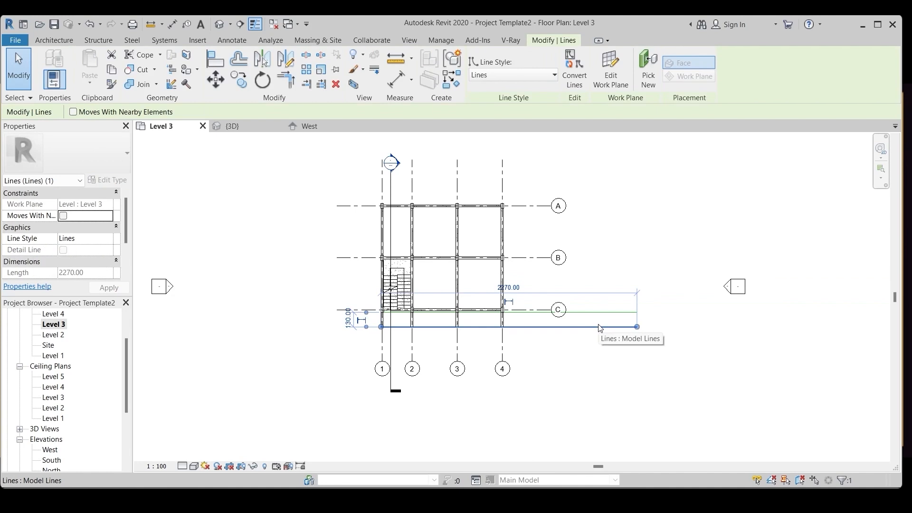
{"action": "key", "text": "Delete"}
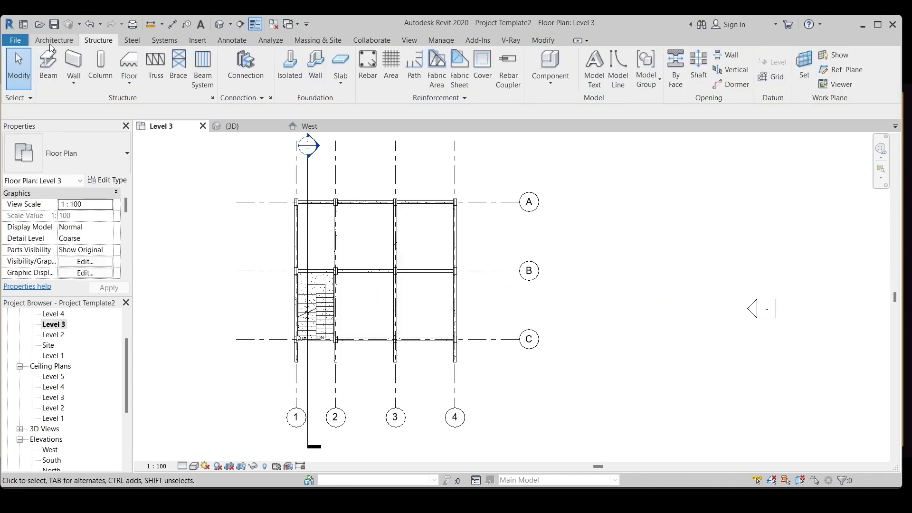
- Start an architectural floor on Level 3 and duplicate its type as "RCC Floor - 12 cmm2"
{"action": "left_click", "coordinate": [49, 42]}
{"action": "left_click", "coordinate": [273, 82]}
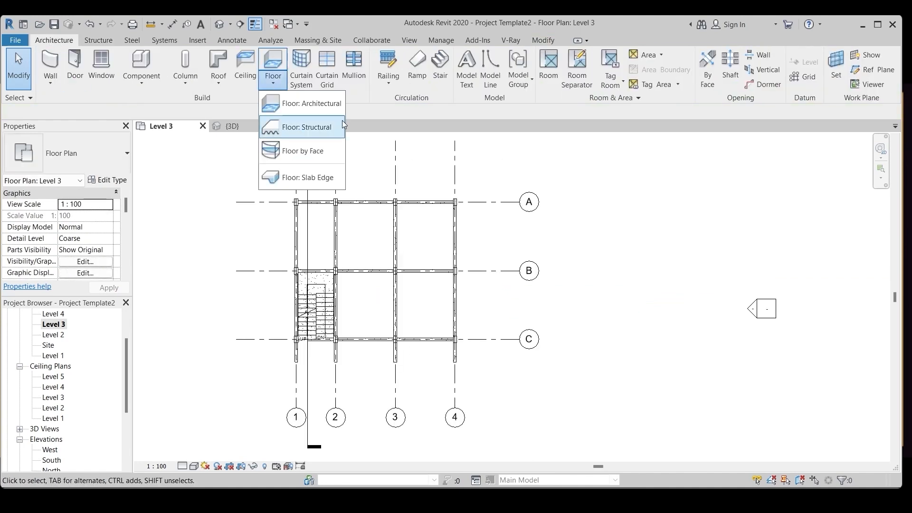
{"action": "left_click", "coordinate": [311, 103]}
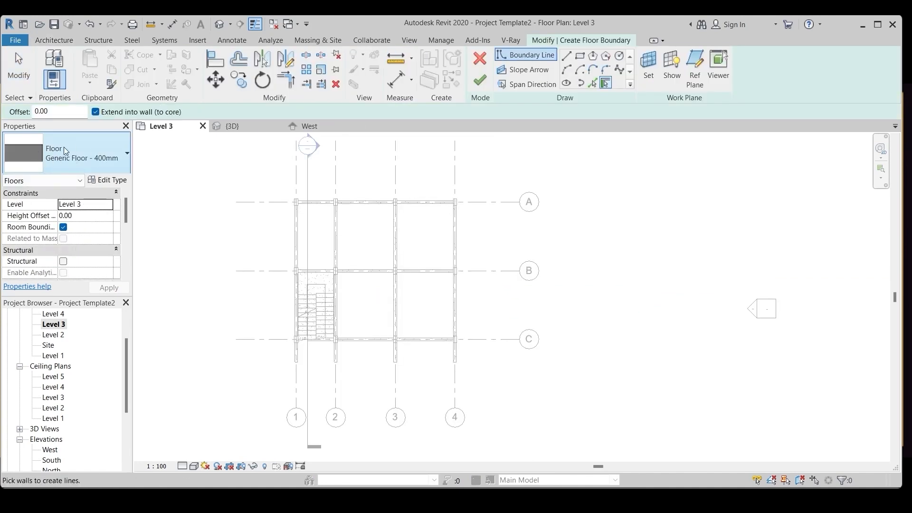
{"action": "left_click", "coordinate": [106, 180]}
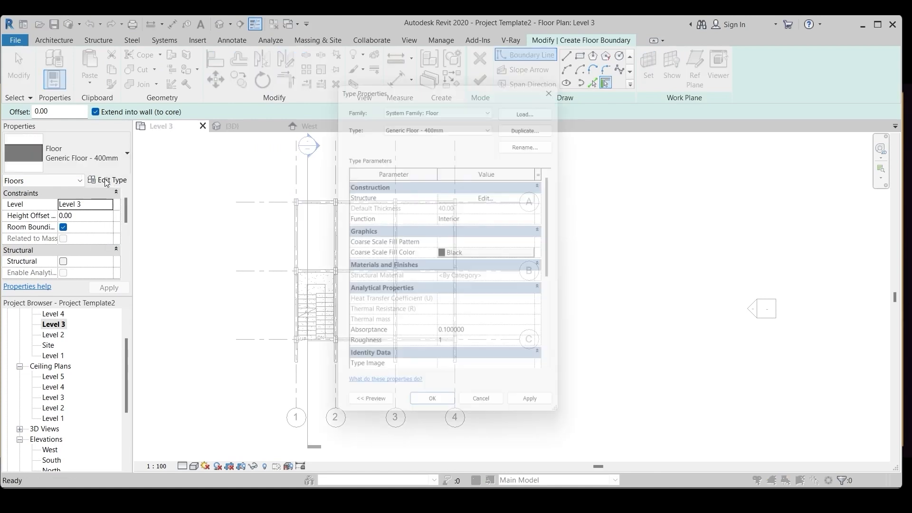
{"action": "left_click", "coordinate": [534, 121]}
{"action": "left_click_drag", "start_coordinate": [426, 244], "coordinate": [411, 243]}
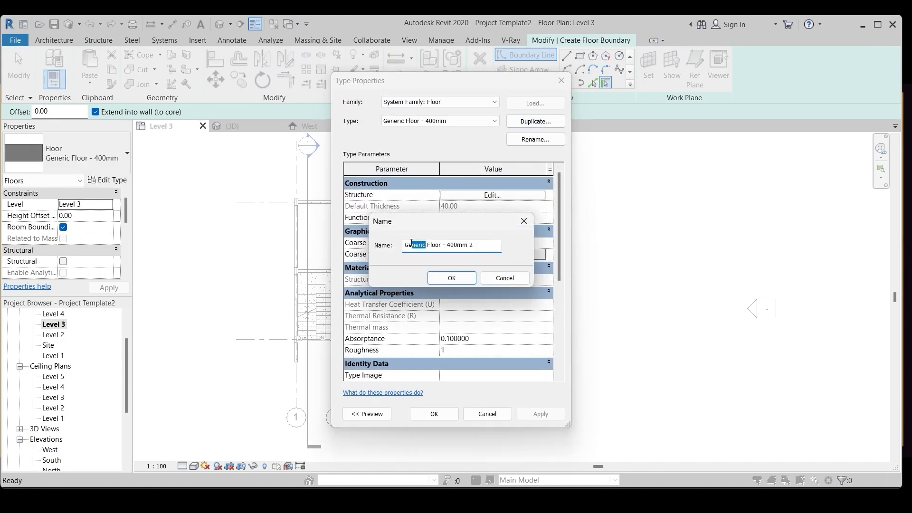
{"action": "type", "text": "RCC12 c"}
{"action": "key", "text": "BackSpace"}
{"action": "key", "text": "Return"}
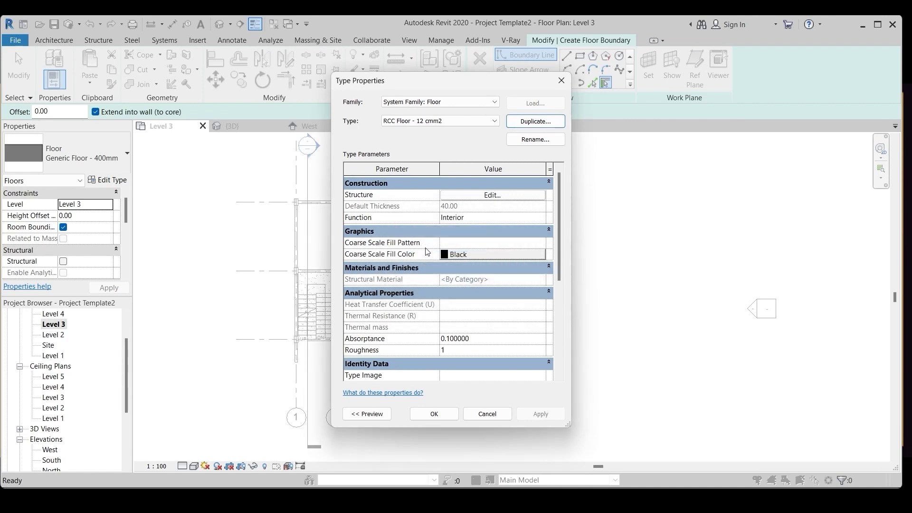
- Open the new floor type's structure and set the core structure layer's thickness to 12
{"action": "left_click", "coordinate": [492, 195]}
{"action": "left_click_drag", "start_coordinate": [458, 201], "coordinate": [428, 202]}
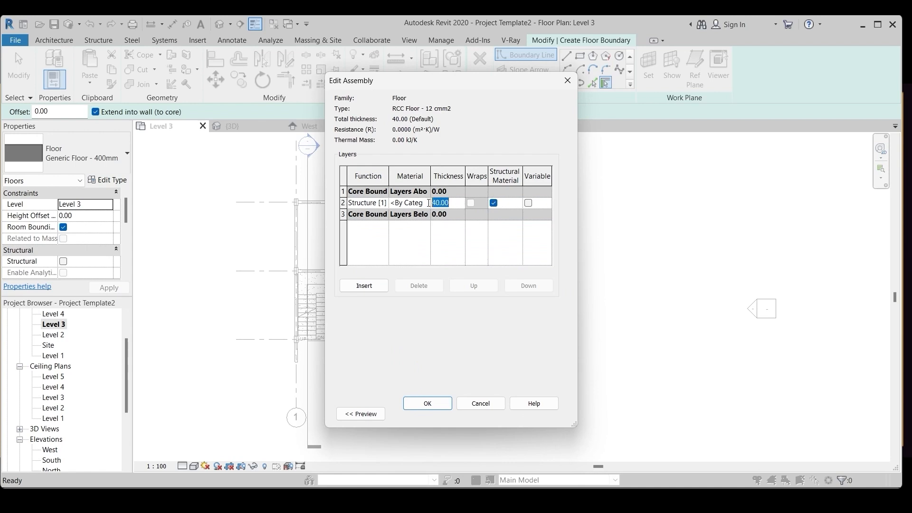
{"action": "type", "text": "12"}
- Insert two layers in the floor assembly, one above the upper core boundary and one below the lower core boundary
{"action": "left_click", "coordinate": [371, 288]}
{"action": "left_click", "coordinate": [370, 287]}
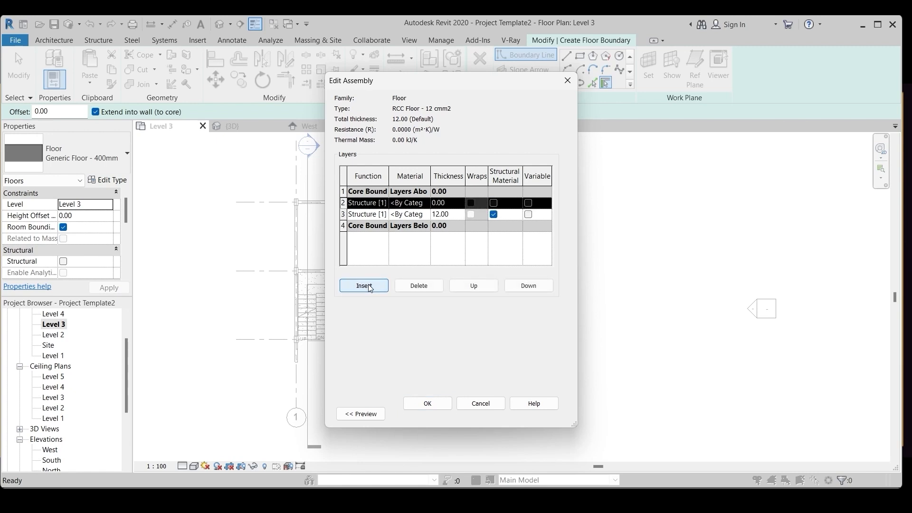
{"action": "left_click", "coordinate": [370, 287]}
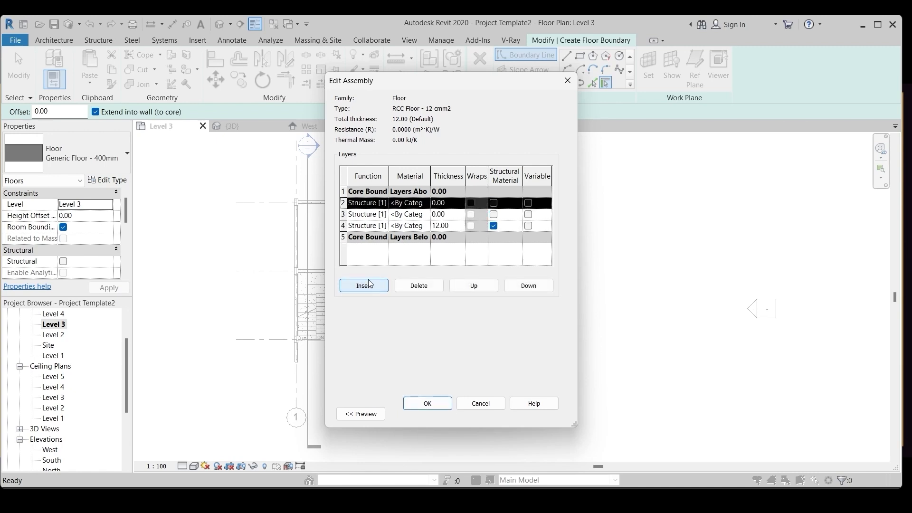
{"action": "left_click", "coordinate": [476, 286]}
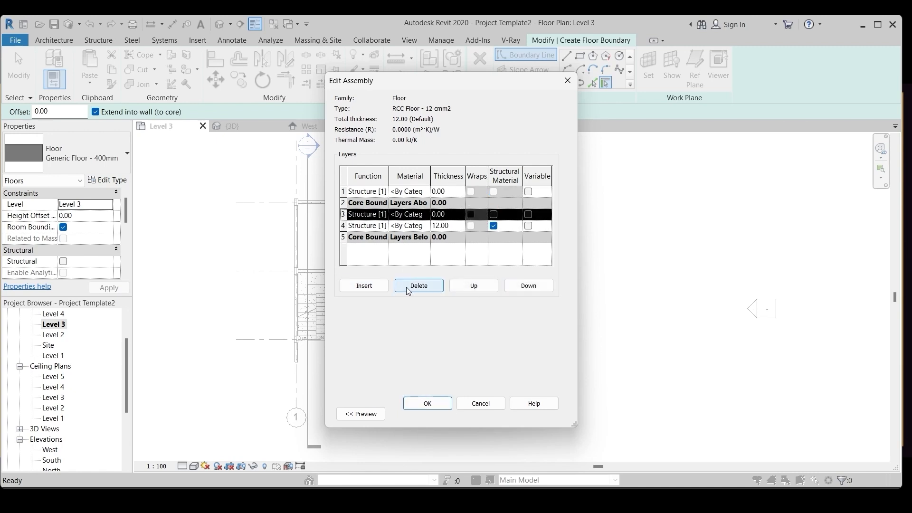
{"action": "left_click", "coordinate": [526, 286]}
{"action": "left_click", "coordinate": [525, 288]}
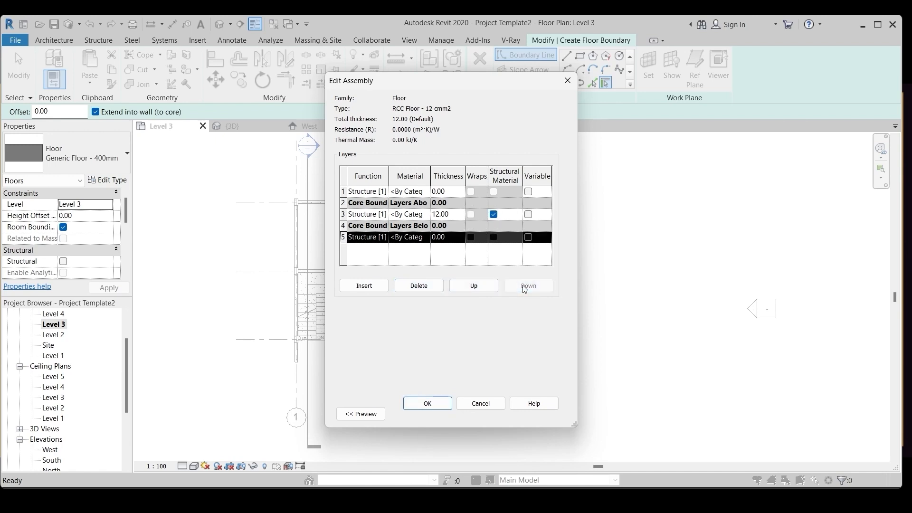
- Set the uppermost floor layer's function to Finish 1 [4] with a thickness of 2
{"action": "left_click", "coordinate": [366, 192]}
{"action": "left_click", "coordinate": [366, 192]}
{"action": "left_click", "coordinate": [371, 235]}
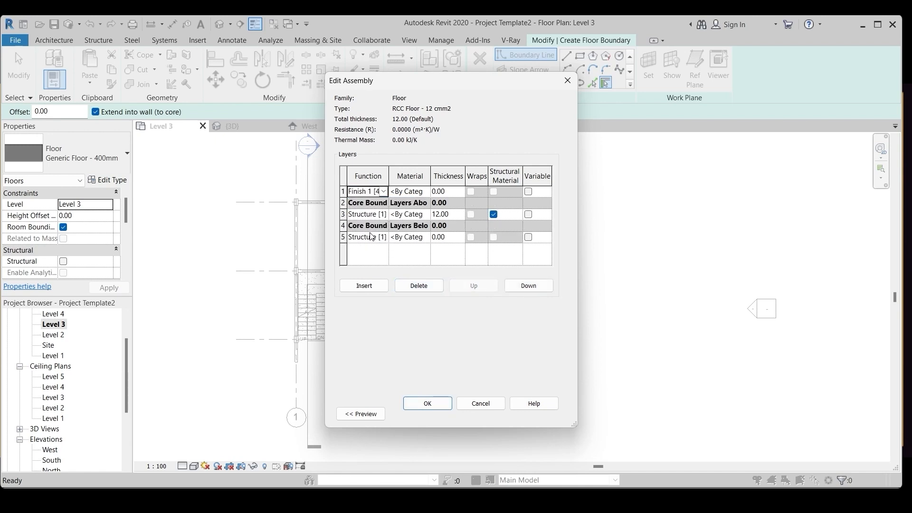
{"action": "left_click", "coordinate": [446, 195]}
{"action": "type", "text": "2"}
- Set the lowest floor layer's function to Finish 2 [5] with a thickness of 1, and accept the floor type
{"action": "left_click", "coordinate": [364, 237]}
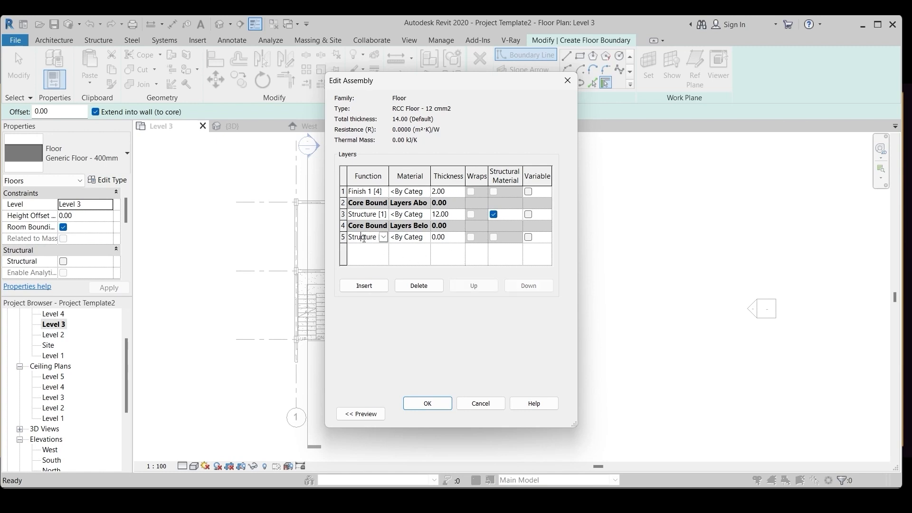
{"action": "left_click", "coordinate": [383, 237]}
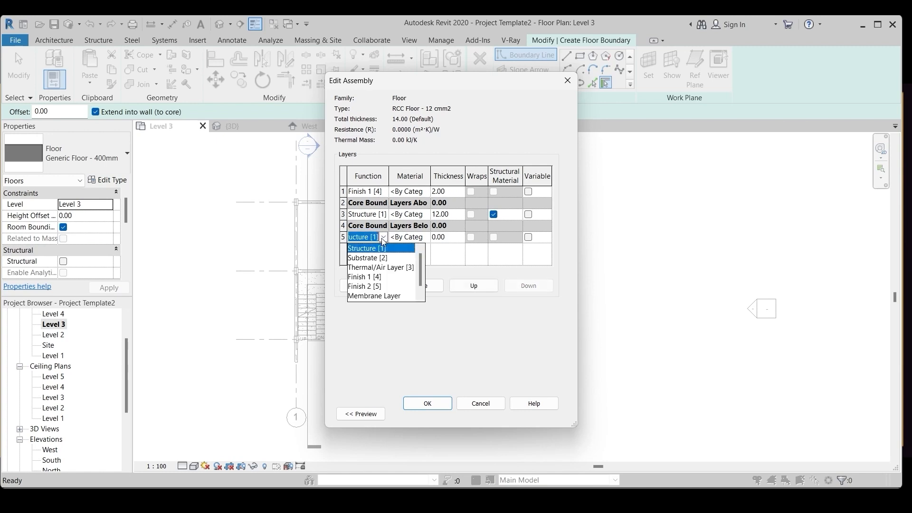
{"action": "left_click", "coordinate": [372, 287]}
{"action": "double_click", "coordinate": [442, 237]}
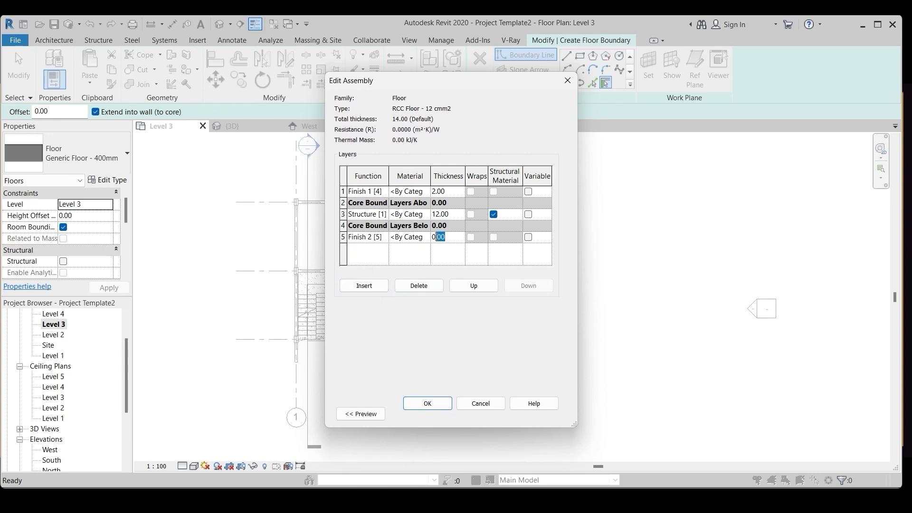
{"action": "type", "text": "1"}
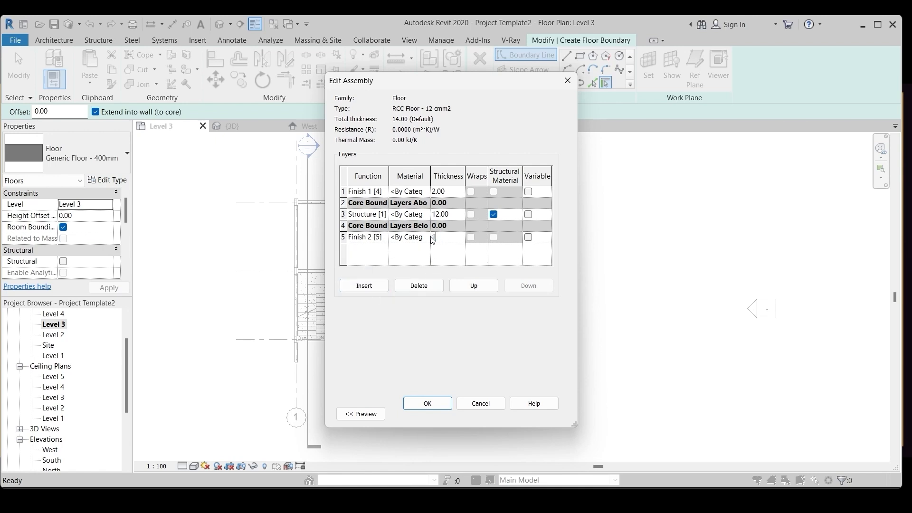
{"action": "left_click", "coordinate": [436, 405]}
{"action": "left_click", "coordinate": [437, 412]}
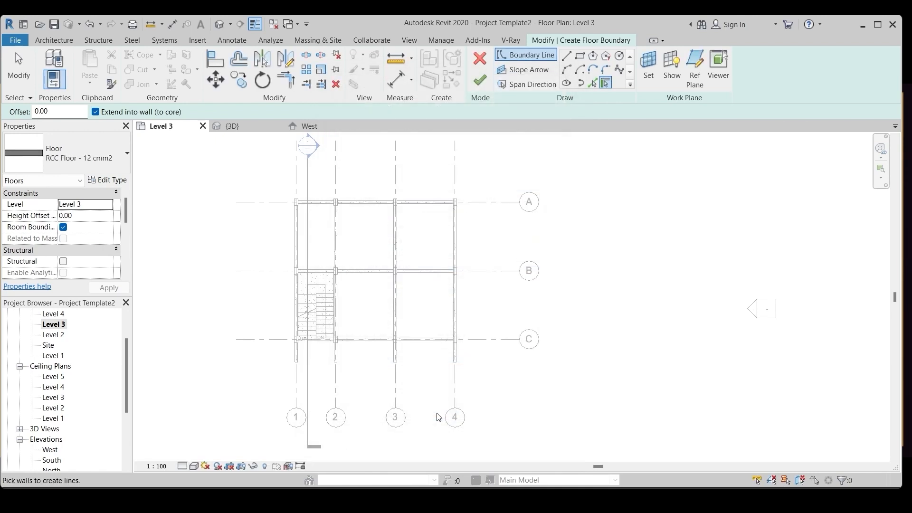
- Pick the outer edges of the grid A, 1 and 4 beams and a cantilever beam end as floor boundary lines
{"action": "left_click", "coordinate": [592, 83]}
{"action": "left_click", "coordinate": [365, 200]}
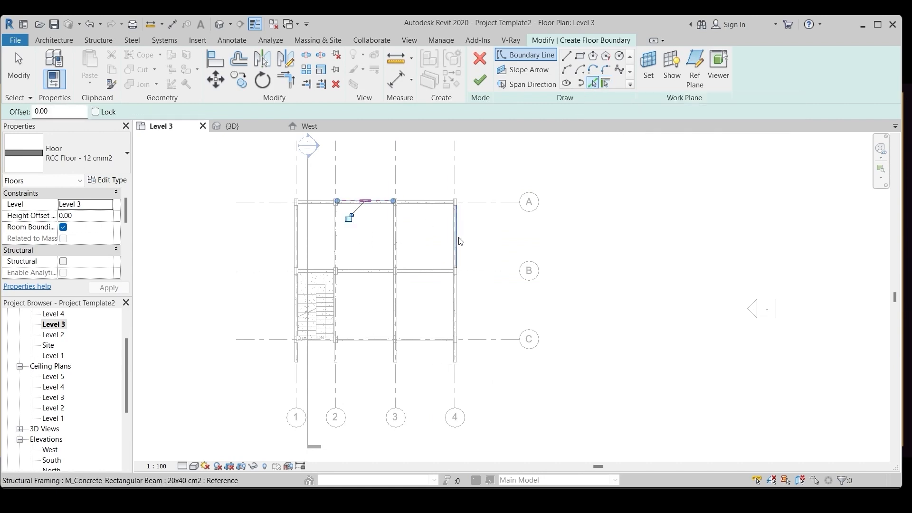
{"action": "left_click", "coordinate": [456, 245]}
{"action": "left_click", "coordinate": [295, 252]}
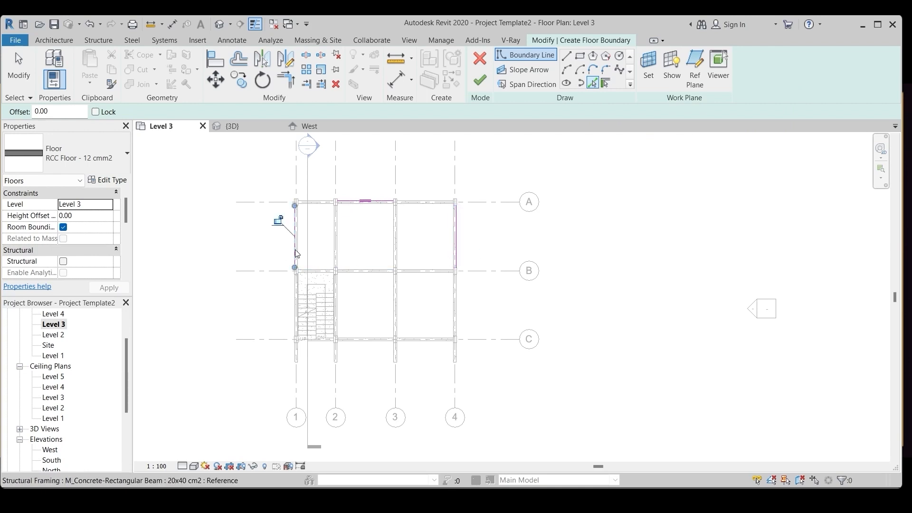
{"action": "scroll", "coordinate": [386, 396], "scroll_direction": "up", "scroll_amount": 5}
{"action": "left_click", "coordinate": [322, 345]}
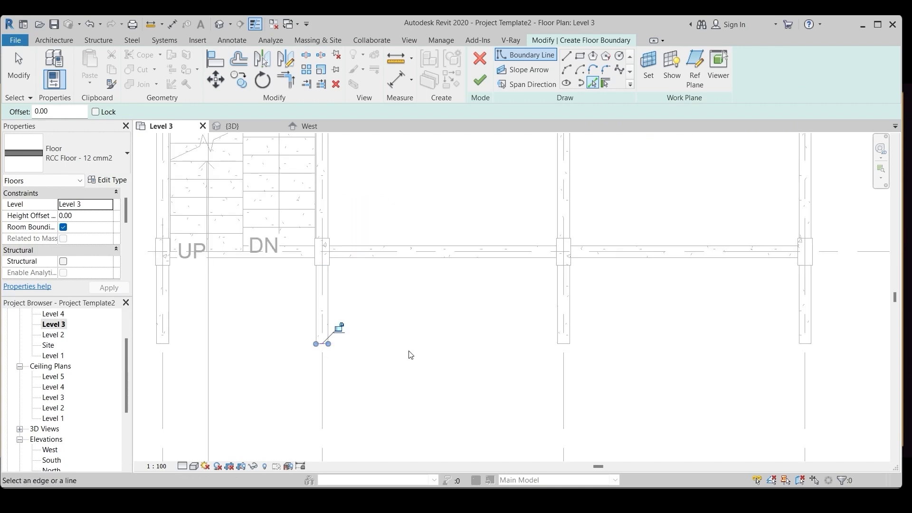
- Trim and extend the picked lines into a closed rectangular boundary around the frame and cantilevers, and finish the floor
{"action": "left_click", "coordinate": [285, 86]}
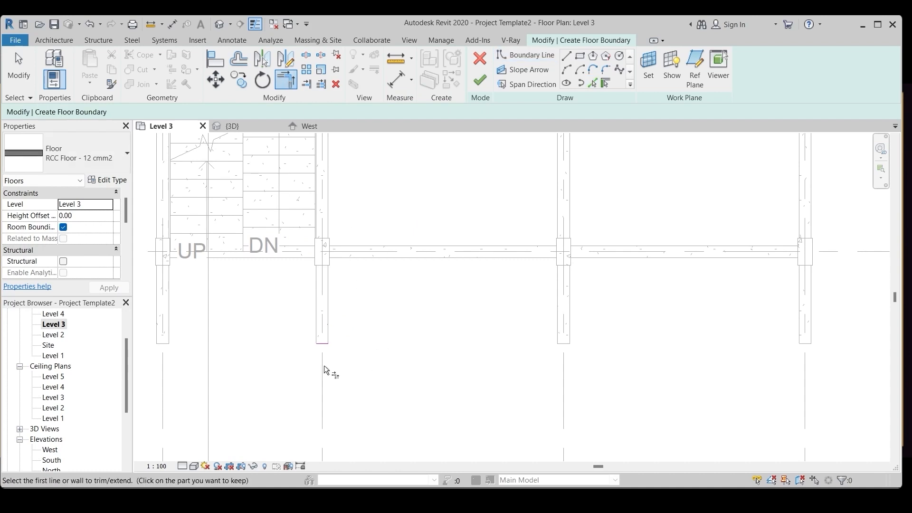
{"action": "scroll", "coordinate": [518, 375], "scroll_direction": "down", "scroll_amount": 4}
{"action": "scroll", "coordinate": [617, 365], "scroll_direction": "down", "scroll_amount": 1}
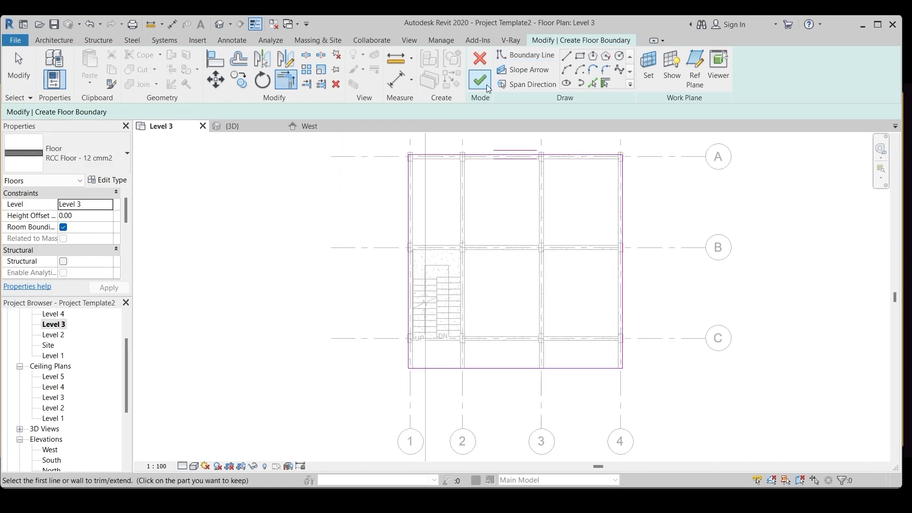
{"action": "left_click", "coordinate": [479, 79]}
- Copy the Level 3 floor in the 3D view and paste it aligned to Levels 4 and 5
{"action": "left_click", "coordinate": [218, 24]}
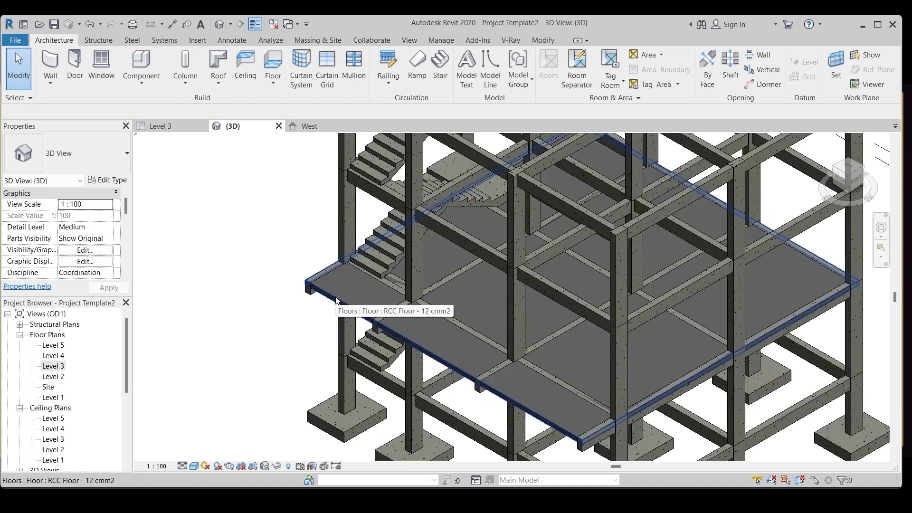
{"action": "left_click", "coordinate": [328, 290]}
{"action": "left_click", "coordinate": [113, 70]}
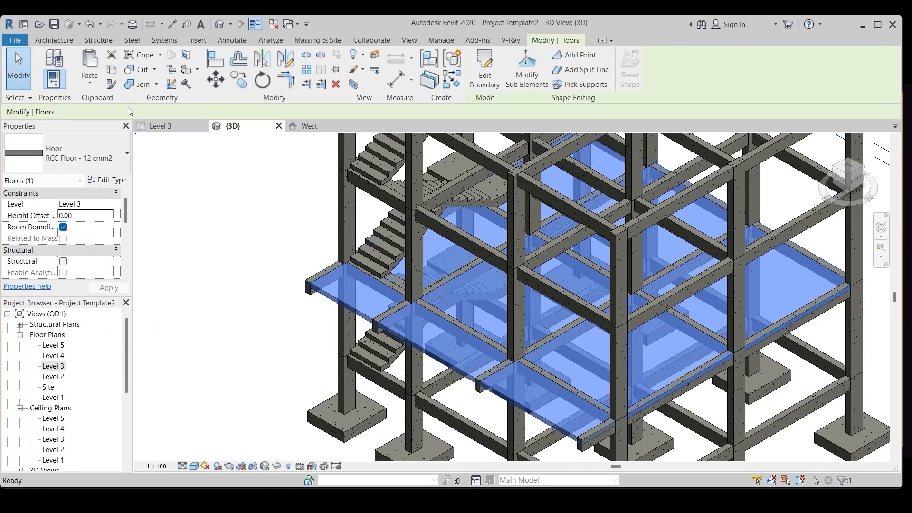
{"action": "left_click", "coordinate": [89, 83]}
{"action": "left_click", "coordinate": [124, 132]}
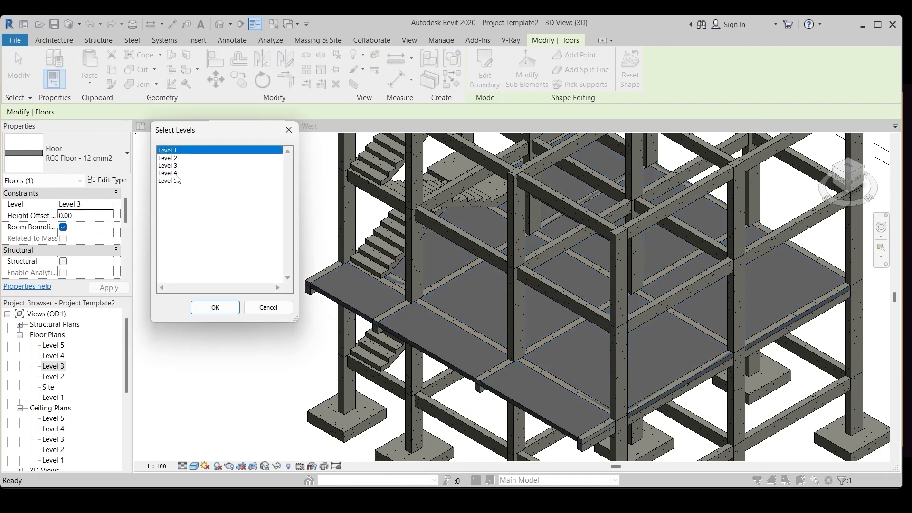
{"action": "left_click", "coordinate": [177, 172]}
{"action": "left_click", "coordinate": [169, 181], "text": "ctrl"}
{"action": "left_click", "coordinate": [215, 307]}
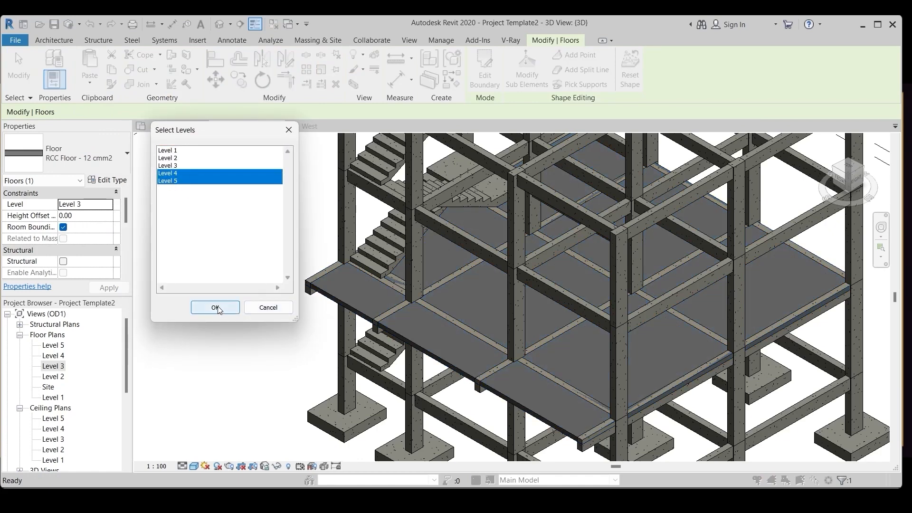
{"action": "left_click", "coordinate": [244, 309]}
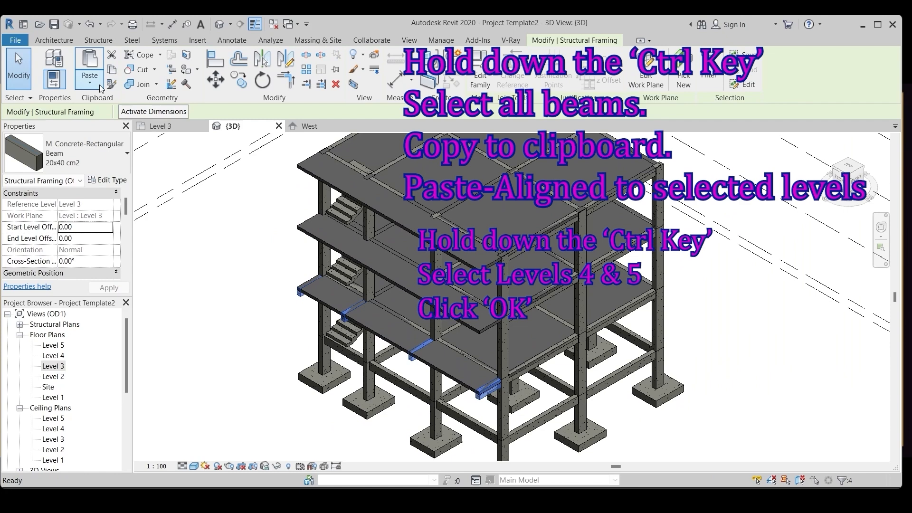
- Paste the copied cantilever beams aligned to Levels 4 and 5
{"action": "left_click", "coordinate": [90, 83]}
{"action": "left_click", "coordinate": [131, 127]}
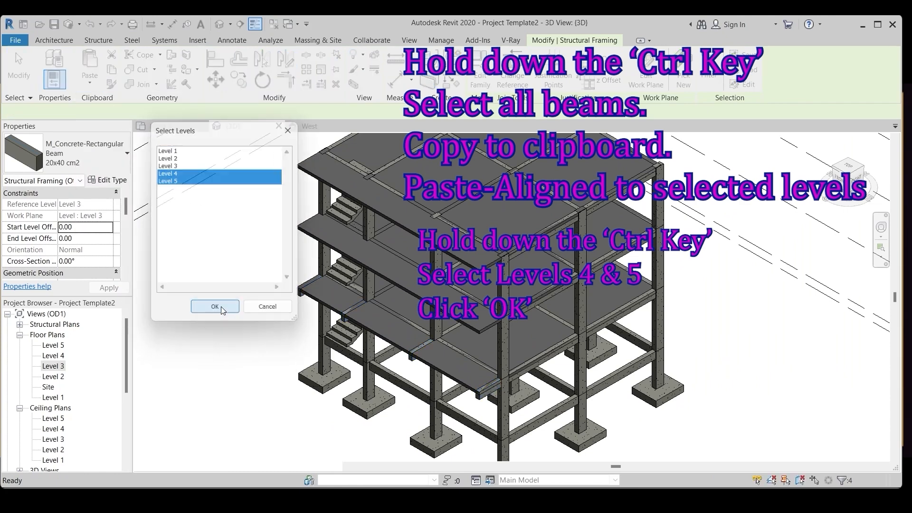
{"action": "left_click", "coordinate": [217, 307]}
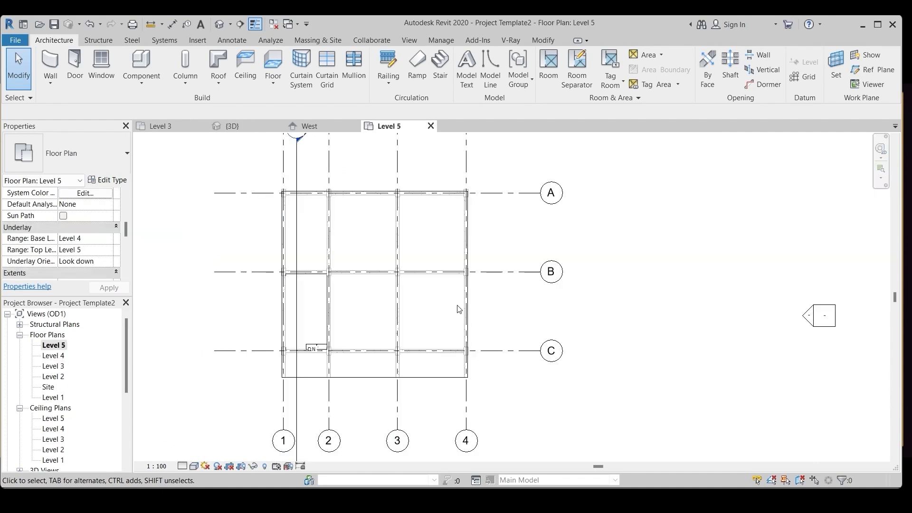
- Edit the Level 5 floor's boundary with a rectangle around the stair to cut a stairwell opening
{"action": "left_click", "coordinate": [434, 379]}
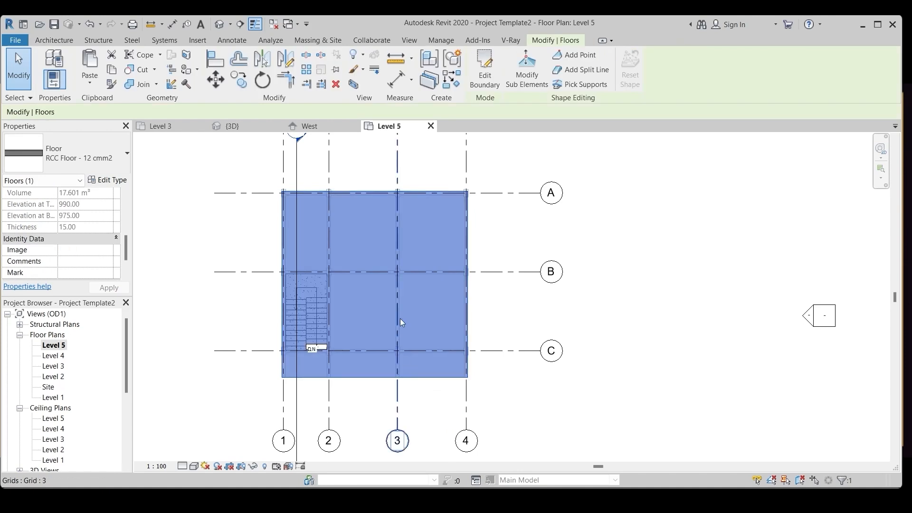
{"action": "left_click", "coordinate": [485, 66]}
{"action": "left_click", "coordinate": [580, 60]}
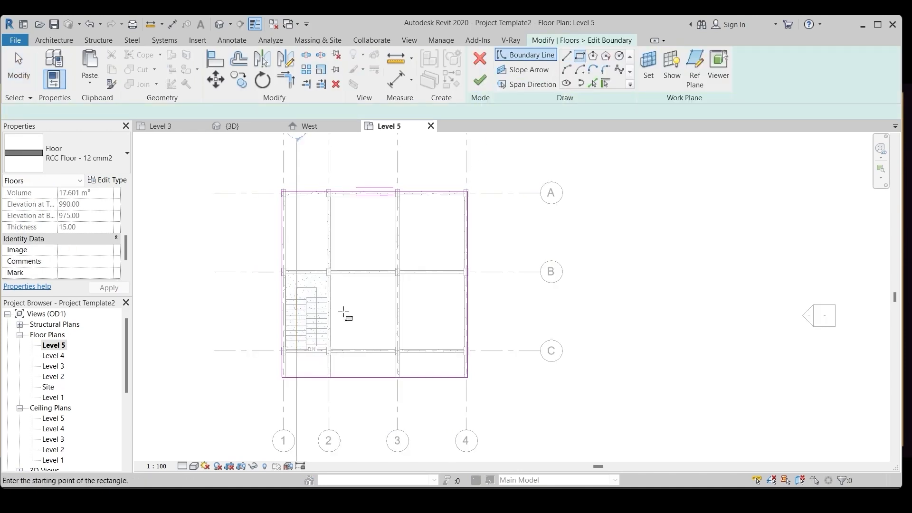
{"action": "scroll", "coordinate": [342, 311], "scroll_direction": "up", "scroll_amount": 5}
{"action": "left_click", "coordinate": [480, 80]}
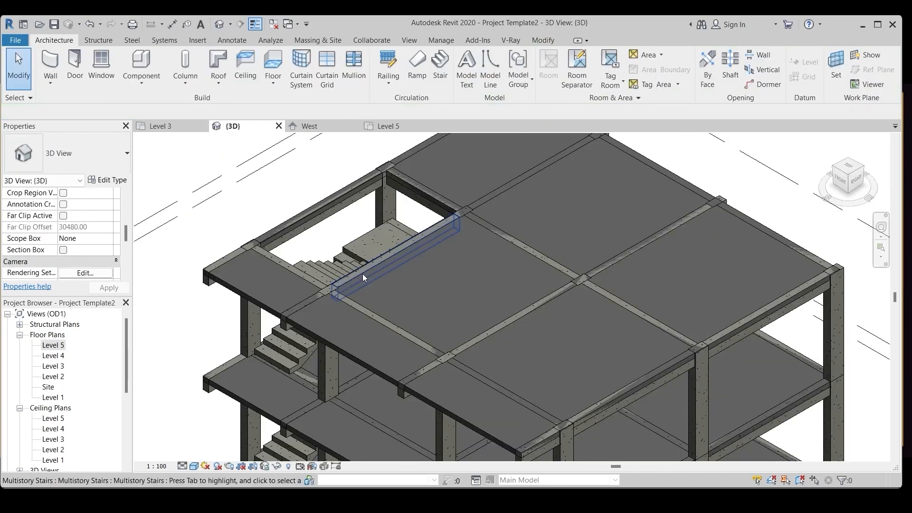
- Discard the sketch edits to the Level 5 floor and clear the selection
{"action": "scroll", "coordinate": [437, 215], "scroll_direction": "up", "scroll_amount": 3}
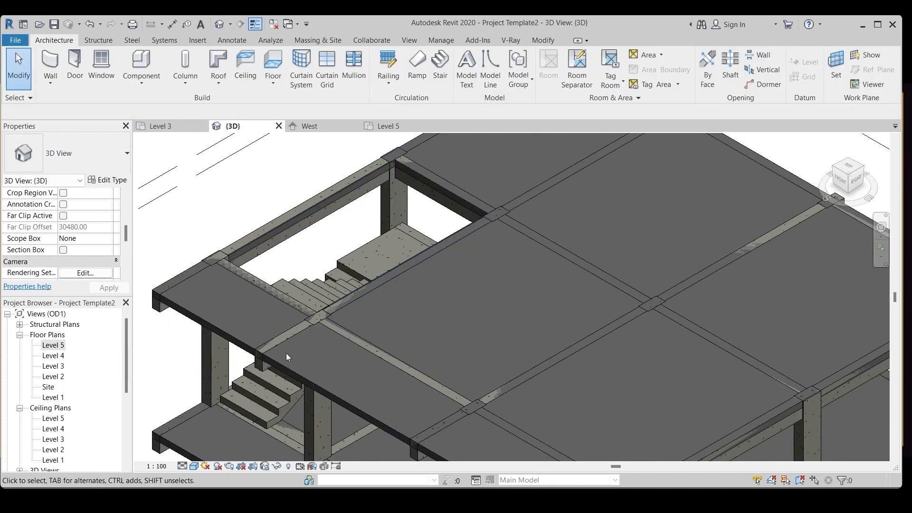
{"action": "scroll", "coordinate": [376, 268], "scroll_direction": "down", "scroll_amount": 2}
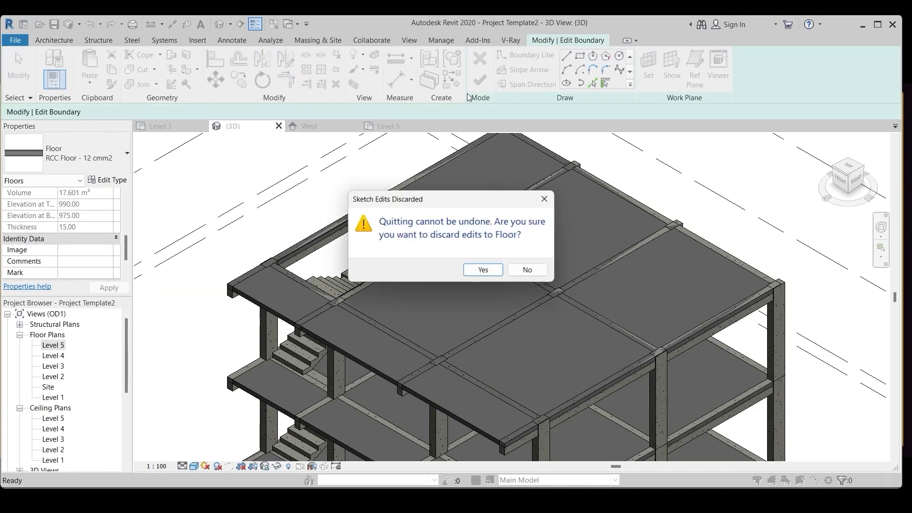
{"action": "left_click", "coordinate": [483, 269]}
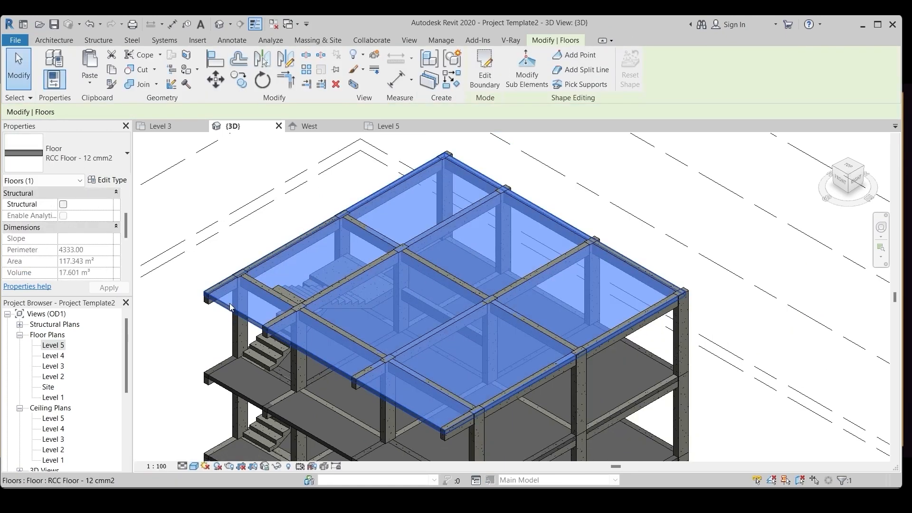
{"action": "key", "text": "Escape"}
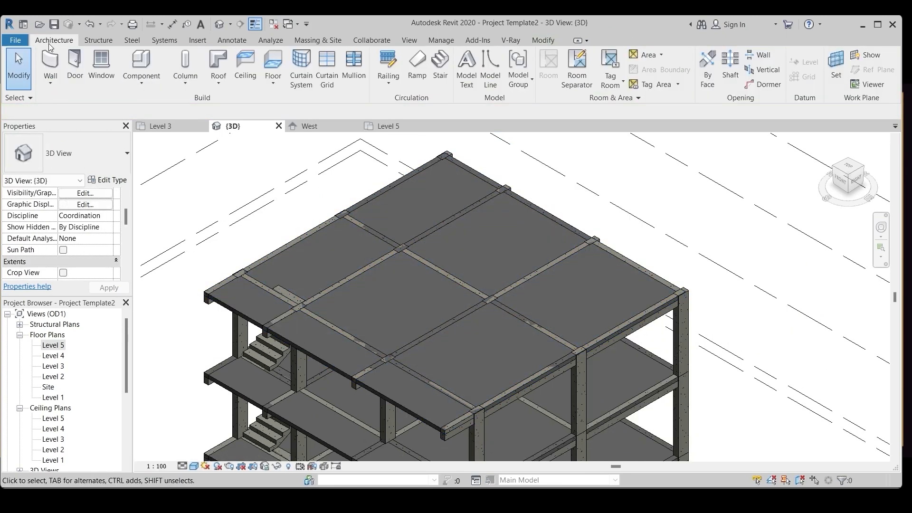
- Start a shaft opening in the Level 3 floor plan and create its boundary lines along the beam, column and stair edges
{"action": "left_click", "coordinate": [735, 66]}
{"action": "double_click", "coordinate": [54, 366]}
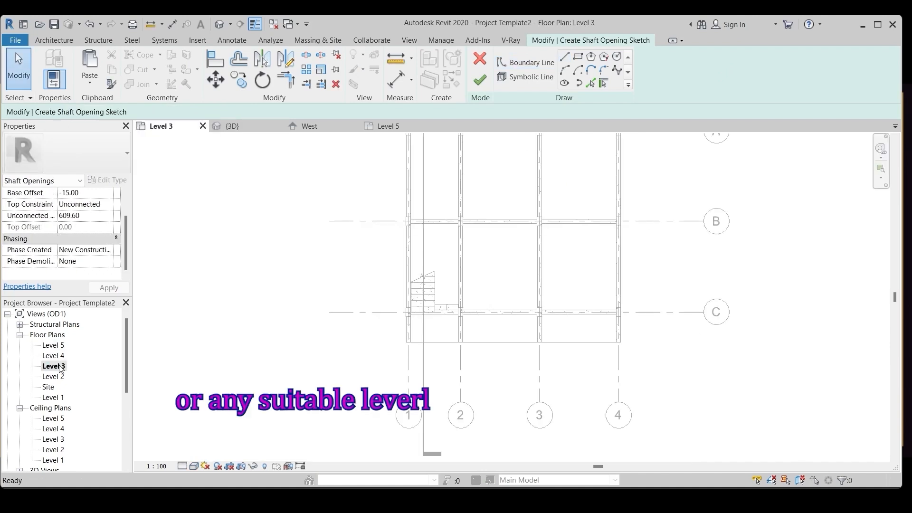
{"action": "scroll", "coordinate": [539, 305], "scroll_direction": "up", "scroll_amount": 3}
{"action": "left_click", "coordinate": [590, 83]}
{"action": "left_click", "coordinate": [343, 248]}
{"action": "left_click", "coordinate": [294, 298]}
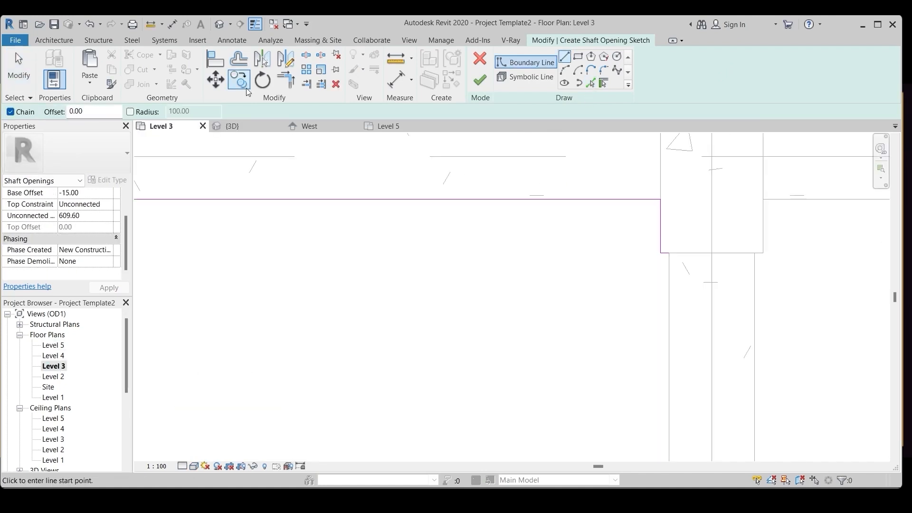
- Trim the shaft boundary lines into a closed loop around the stairwell and finish the shaft sketch
{"action": "left_click", "coordinate": [291, 82]}
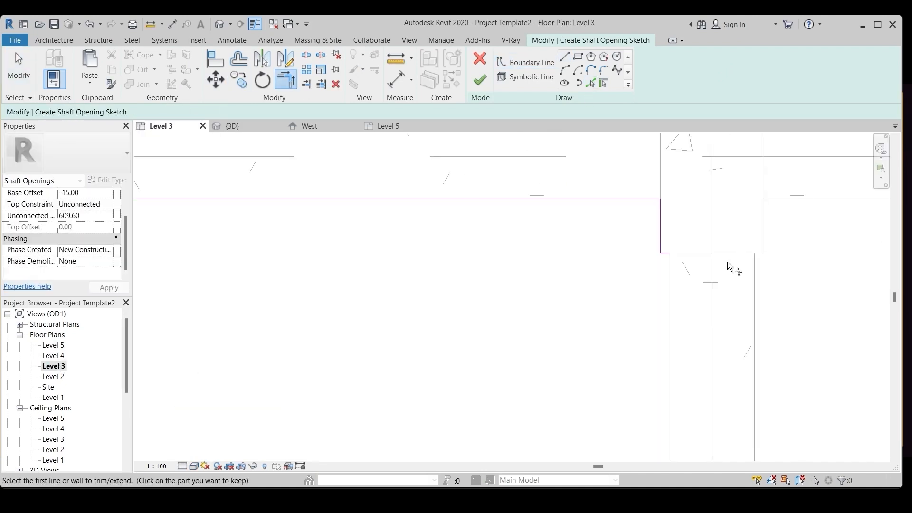
{"action": "scroll", "coordinate": [656, 228], "scroll_direction": "down", "scroll_amount": 3}
{"action": "scroll", "coordinate": [516, 233], "scroll_direction": "down", "scroll_amount": 3}
{"action": "scroll", "coordinate": [400, 337], "scroll_direction": "up", "scroll_amount": 5}
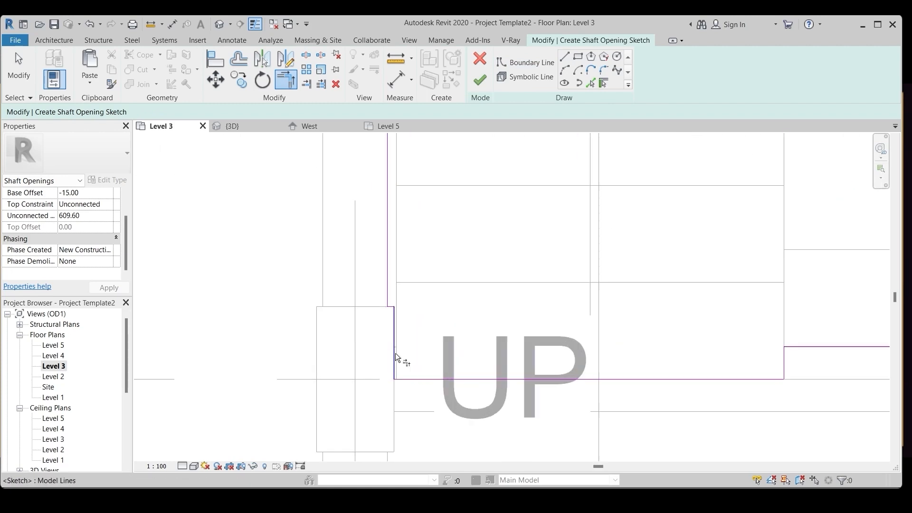
{"action": "left_click", "coordinate": [398, 338]}
{"action": "scroll", "coordinate": [560, 341], "scroll_direction": "up", "scroll_amount": 2}
{"action": "scroll", "coordinate": [559, 341], "scroll_direction": "down", "scroll_amount": 3}
{"action": "scroll", "coordinate": [721, 333], "scroll_direction": "up", "scroll_amount": 5}
{"action": "scroll", "coordinate": [720, 334], "scroll_direction": "down", "scroll_amount": 4}
{"action": "key", "text": "Escape"}
{"action": "key", "text": "Escape"}
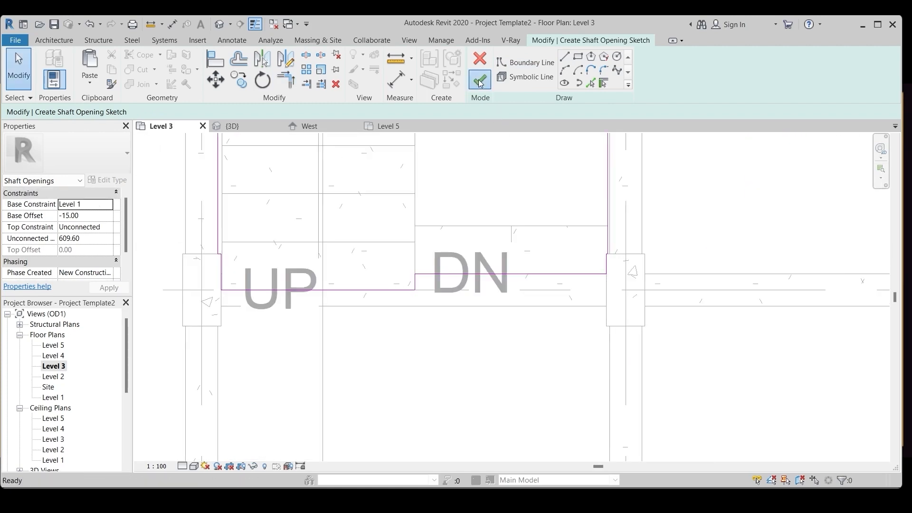
{"action": "left_click", "coordinate": [480, 80]}
- Set the shaft opening's base constraint to Level 3 and its top constraint to Up to level: Level 5
{"action": "scroll", "coordinate": [544, 335], "scroll_direction": "down", "scroll_amount": 3}
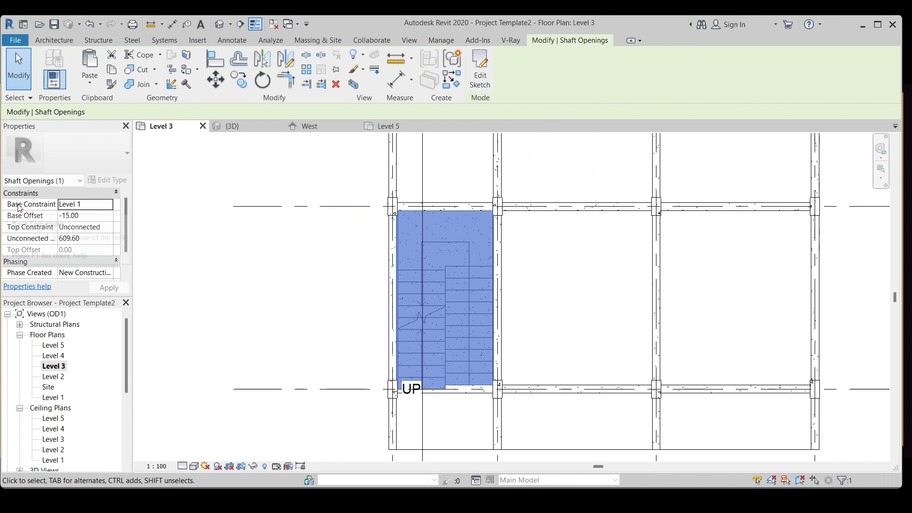
{"action": "left_click", "coordinate": [90, 206]}
{"action": "left_click", "coordinate": [94, 209]}
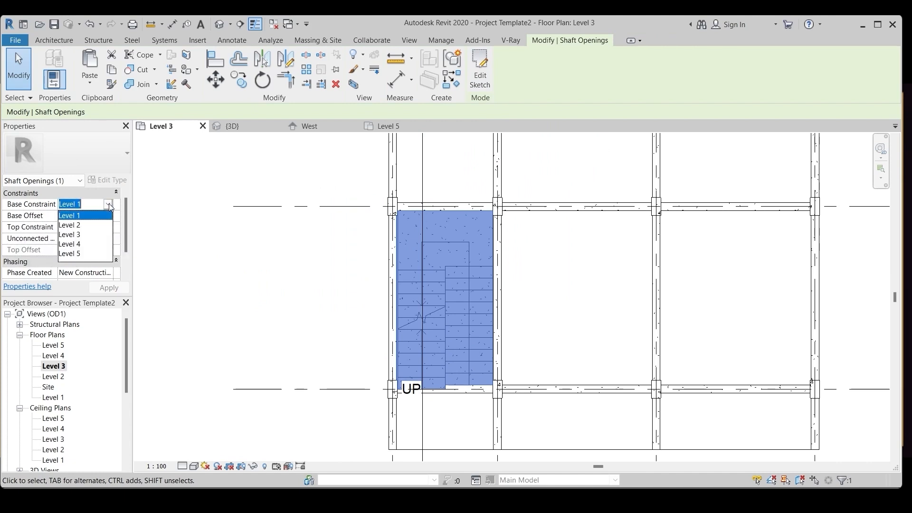
{"action": "left_click", "coordinate": [96, 234]}
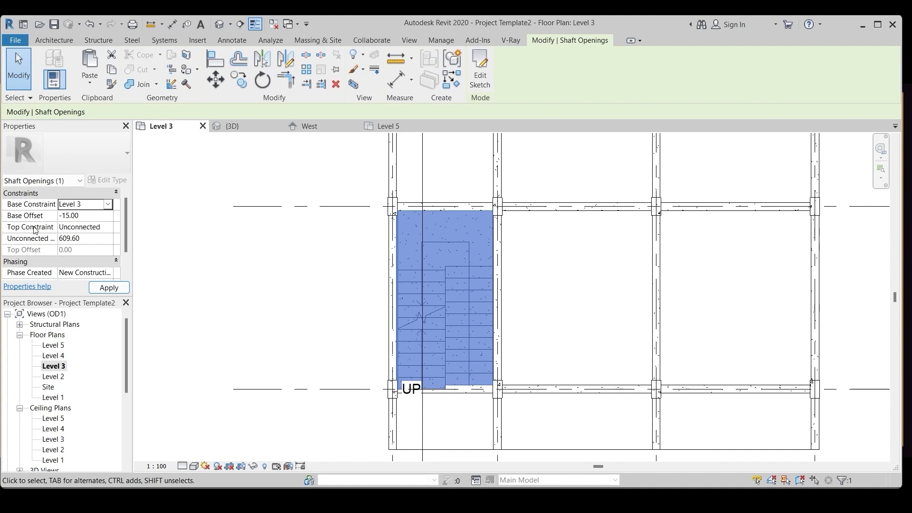
{"action": "left_click", "coordinate": [90, 228]}
{"action": "left_click", "coordinate": [108, 227]}
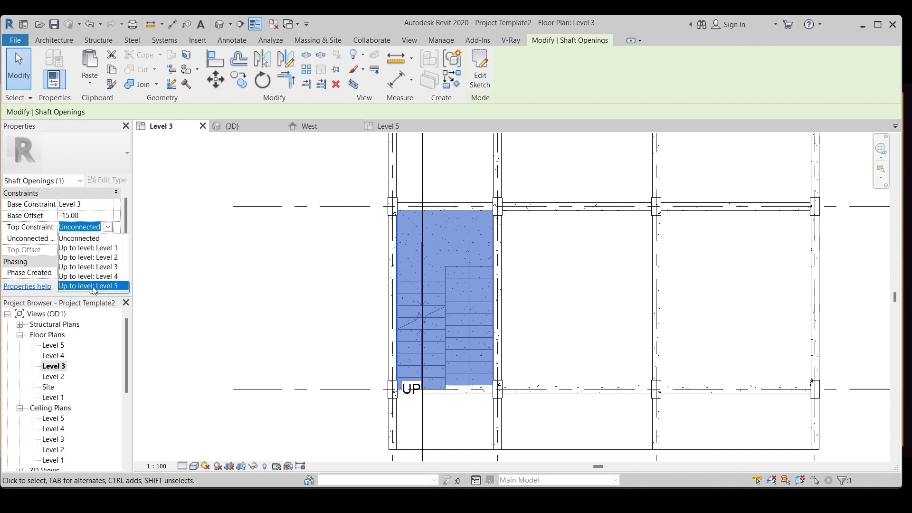
{"action": "left_click", "coordinate": [92, 285]}
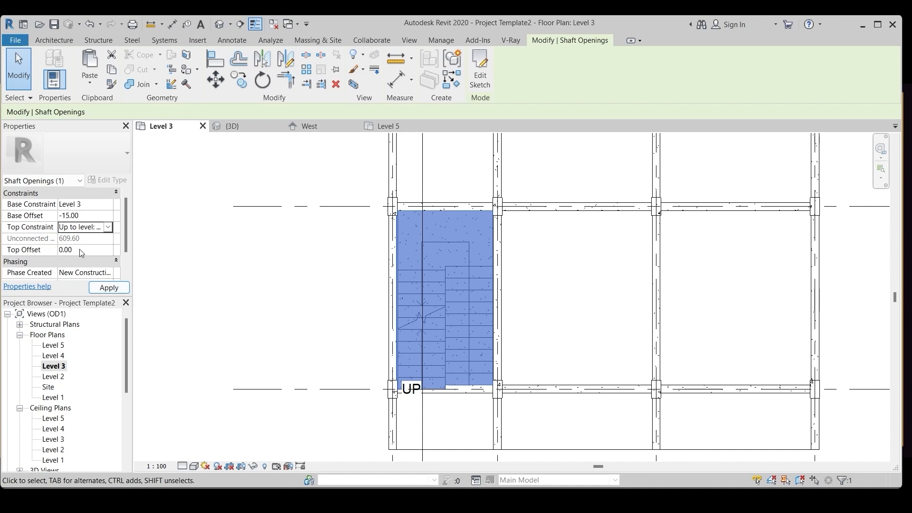
{"action": "left_click", "coordinate": [109, 288]}
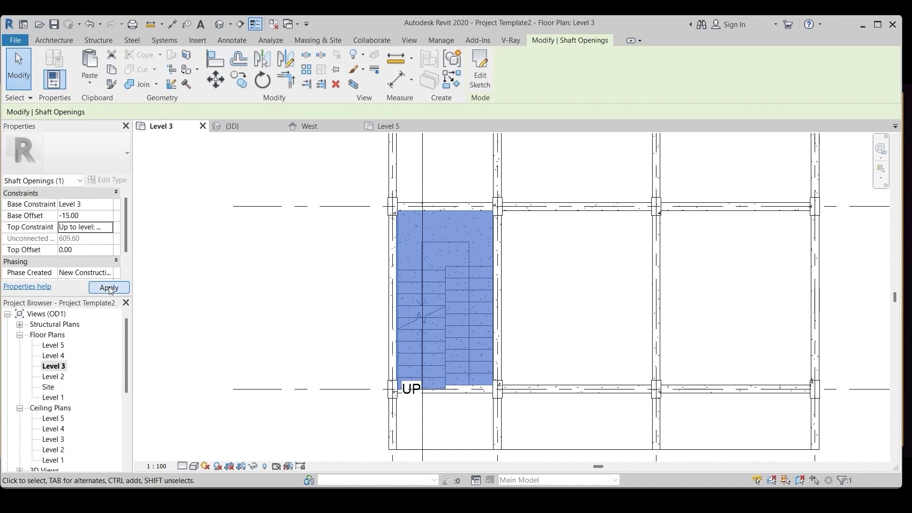
- Examine the stairwell opening through all floor slabs from different sides in the 3D view
{"action": "left_click", "coordinate": [220, 25]}
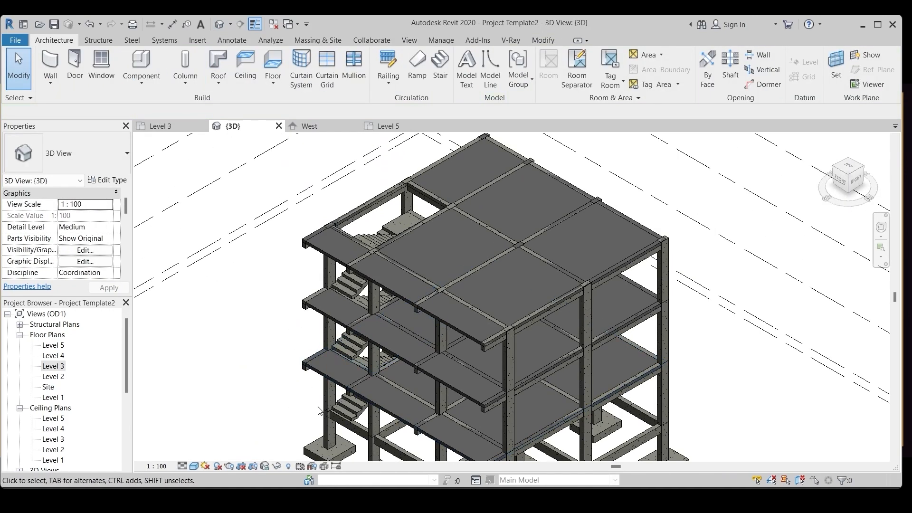
{"action": "left_click", "coordinate": [327, 412]}
{"action": "middle_click_drag", "start_coordinate": [328, 412], "coordinate": [561, 351], "text": "shift"}
{"action": "left_click", "coordinate": [584, 291]}
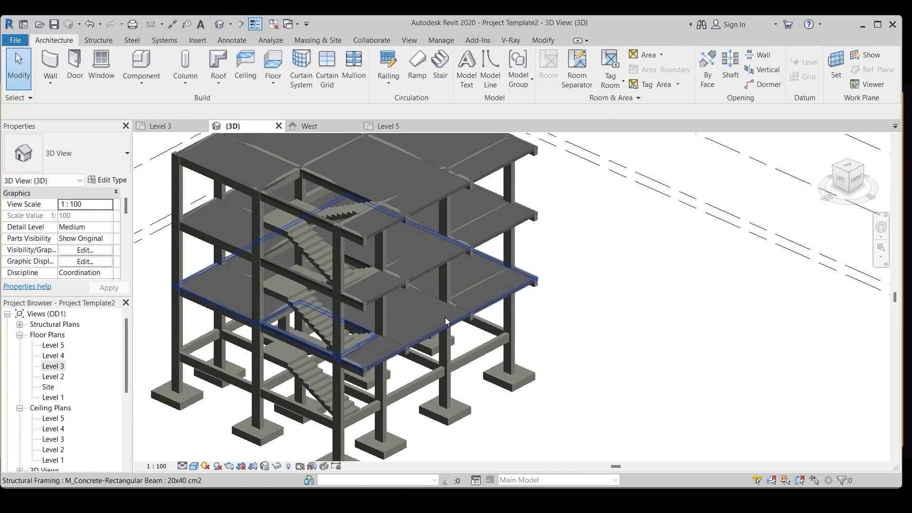
{"action": "scroll", "coordinate": [278, 192], "scroll_direction": "up", "scroll_amount": 2}
{"action": "scroll", "coordinate": [540, 224], "scroll_direction": "down", "scroll_amount": 2}
{"action": "scroll", "coordinate": [413, 195], "scroll_direction": "down", "scroll_amount": 2}
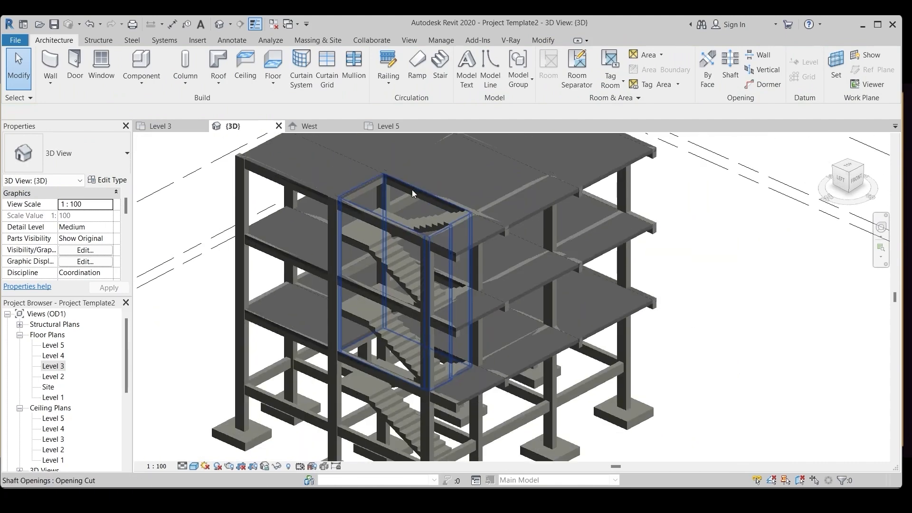
{"action": "middle_click_drag", "start_coordinate": [668, 176], "coordinate": [665, 236]}
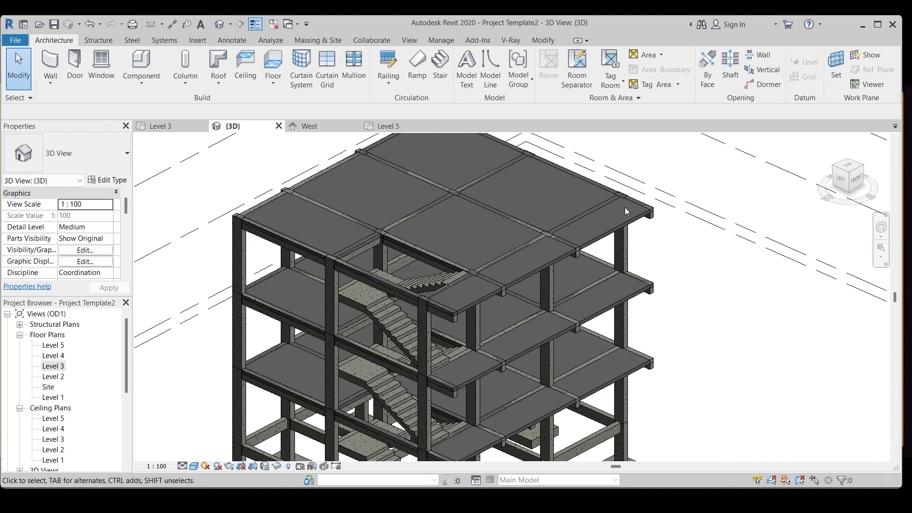
{"action": "scroll", "coordinate": [648, 309], "scroll_direction": "down", "scroll_amount": 5}
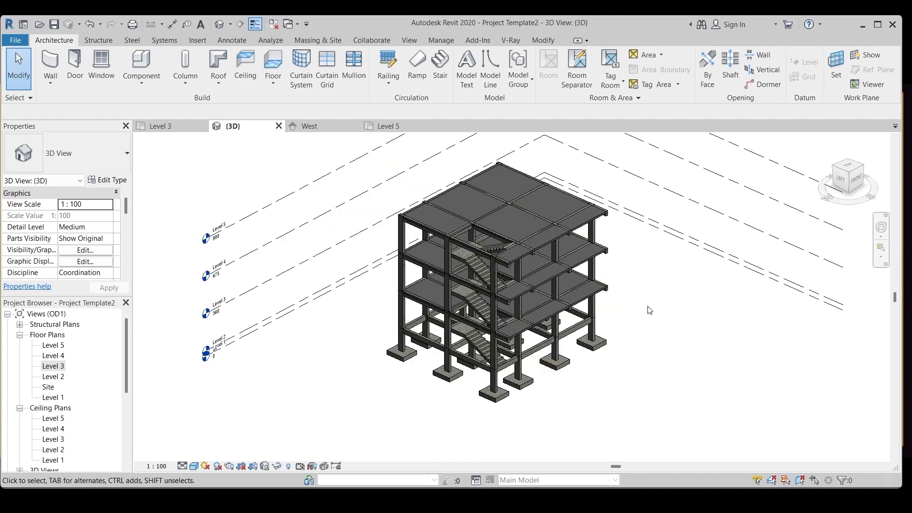